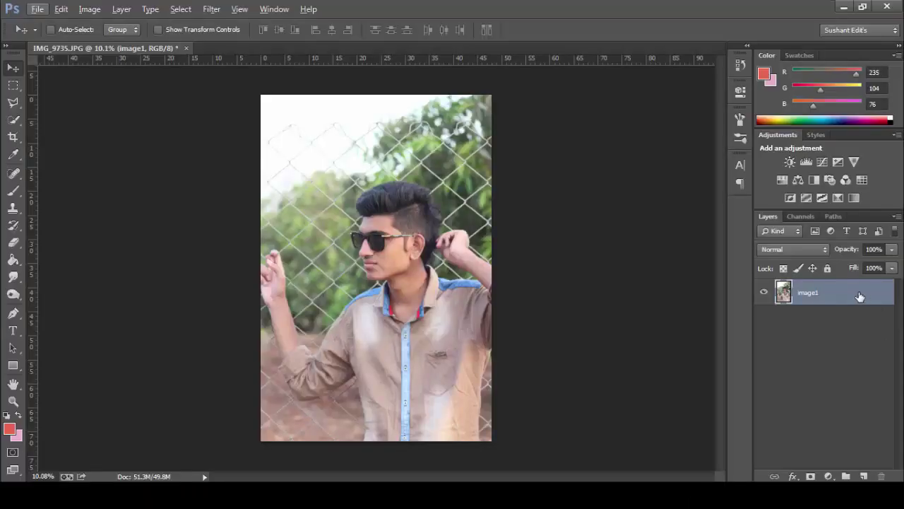
# Duplicate the image1 layer of IMG_9735.JPG to create 'image1 copy'.
pyautogui.moveTo(859, 291)
pyautogui.mouseDown()
pyautogui.moveTo(883, 424)
pyautogui.moveTo(863, 475)
pyautogui.mouseUp()
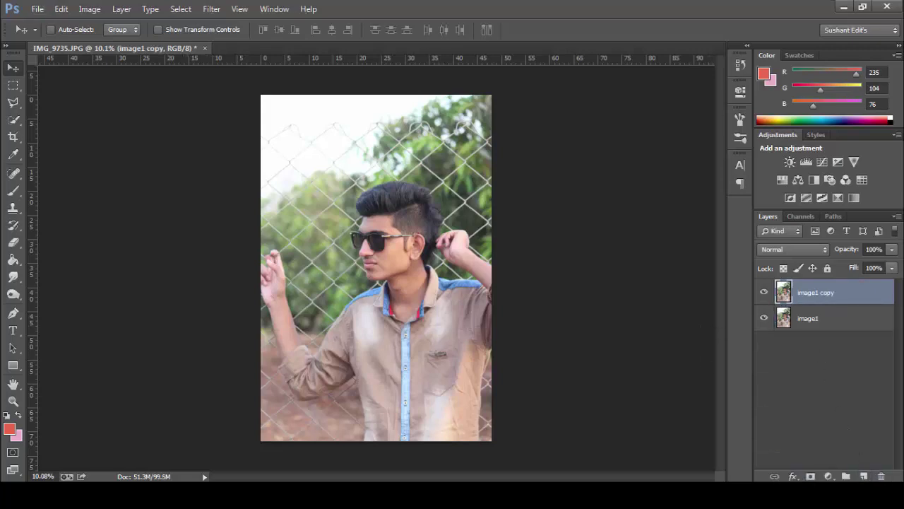
# Add a Curves 1 adjustment layer and bend its RGB curve into a gentle three-point contrast S.
pyautogui.click(828, 476)
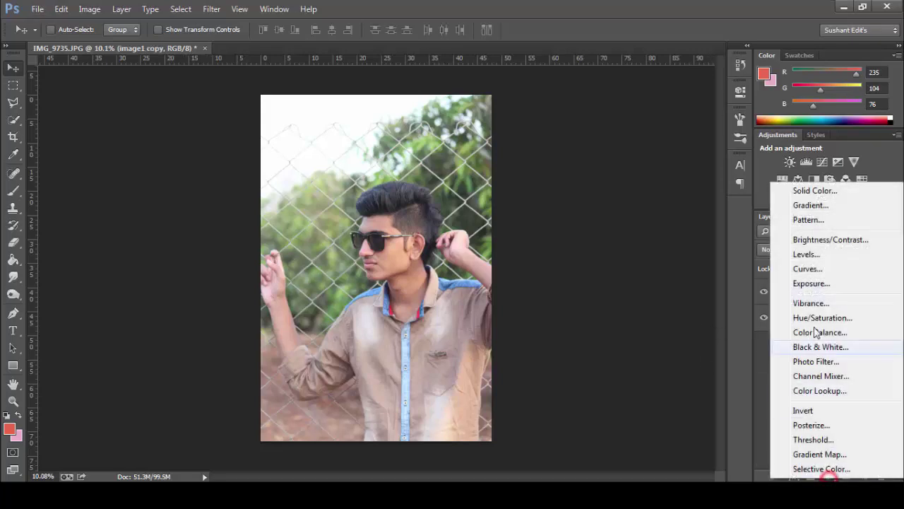
pyautogui.click(804, 269)
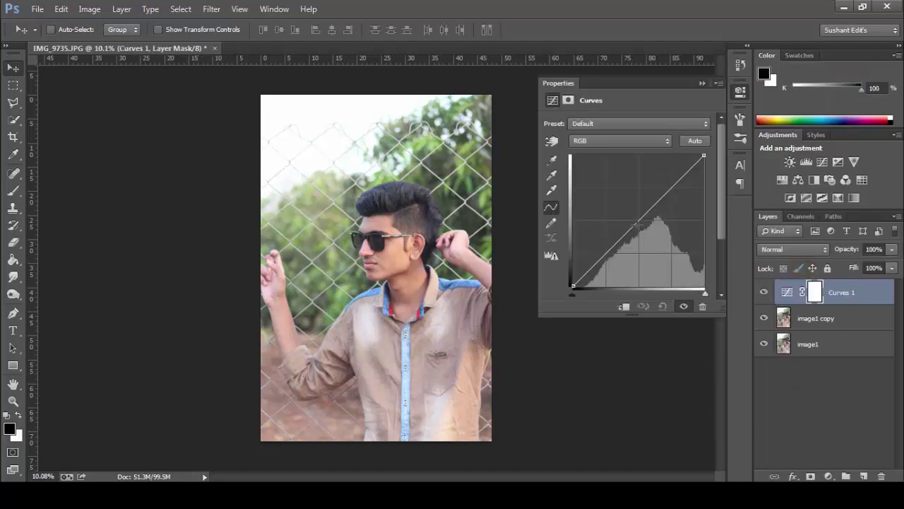
pyautogui.moveTo(637, 225); pyautogui.dragTo(638, 228)
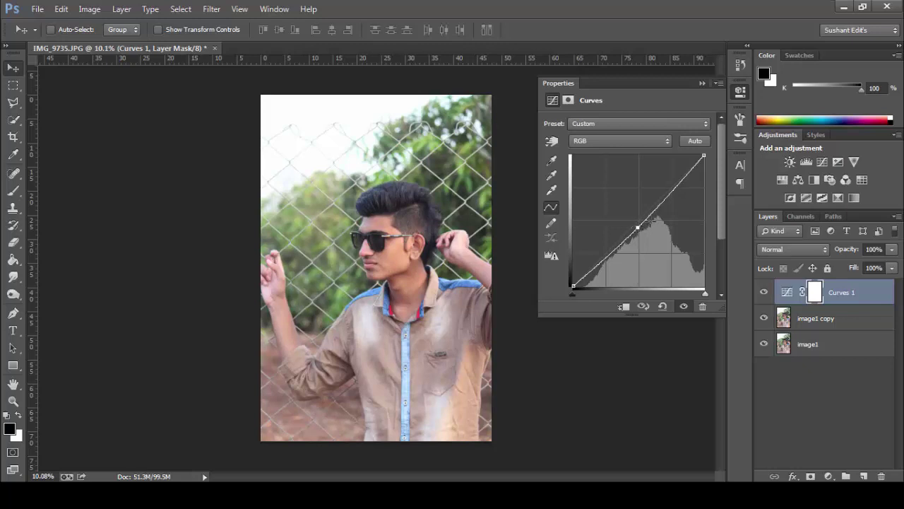
pyautogui.moveTo(661, 204); pyautogui.dragTo(660, 206)
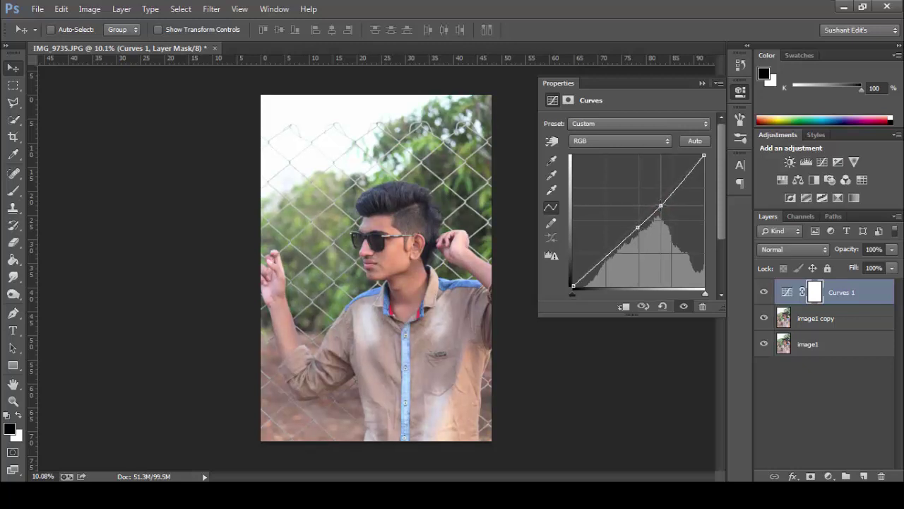
pyautogui.click(618, 245)
pyautogui.moveTo(619, 246); pyautogui.dragTo(621, 247)
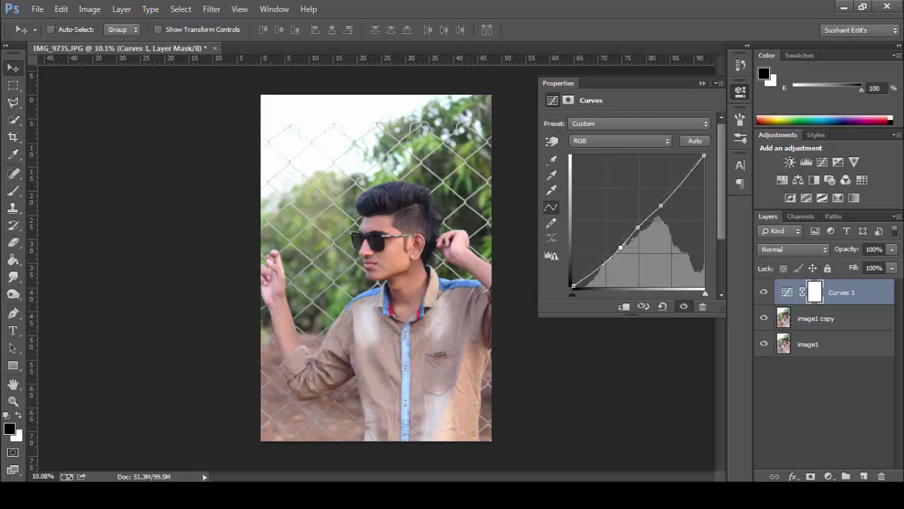
pyautogui.click(703, 83)
pyautogui.click(828, 476)
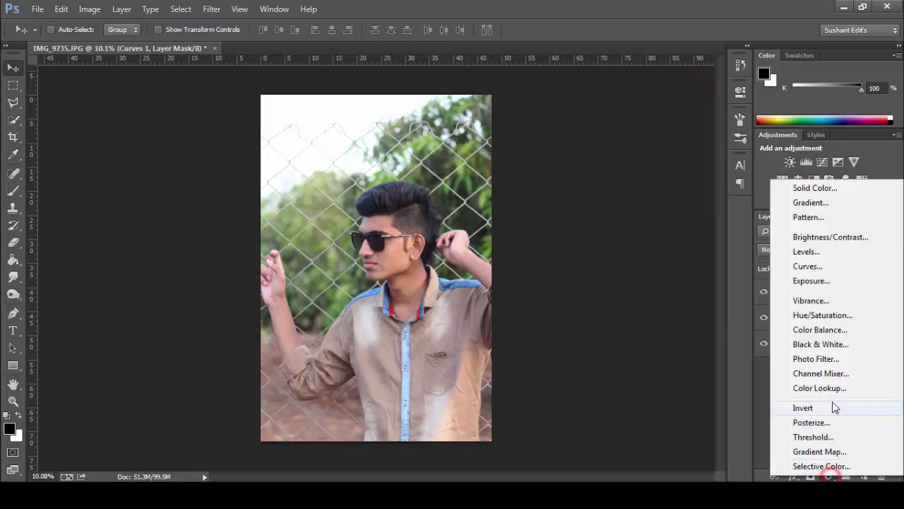
# Add a Selective Color layer with Reds set to Cyan -36 and Black -17.
pyautogui.click(832, 468)
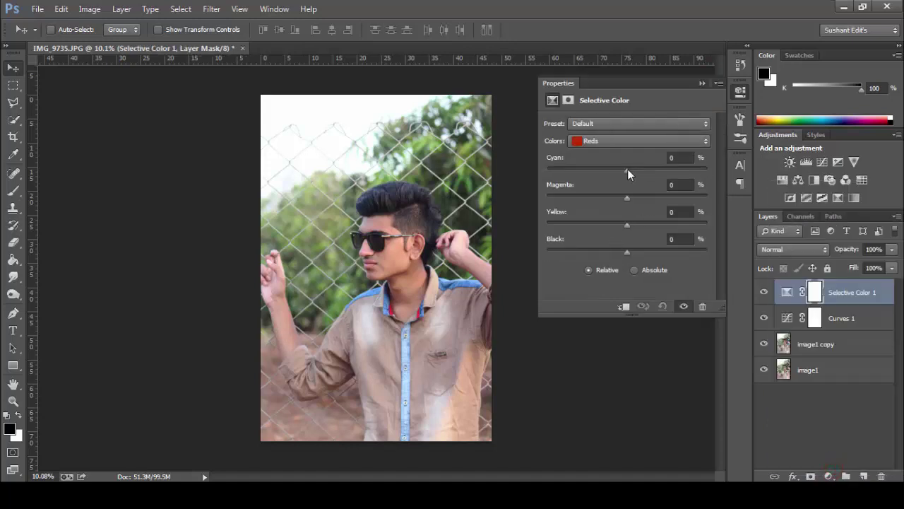
pyautogui.moveTo(628, 171); pyautogui.dragTo(597, 171)
pyautogui.moveTo(627, 252); pyautogui.dragTo(615, 252)
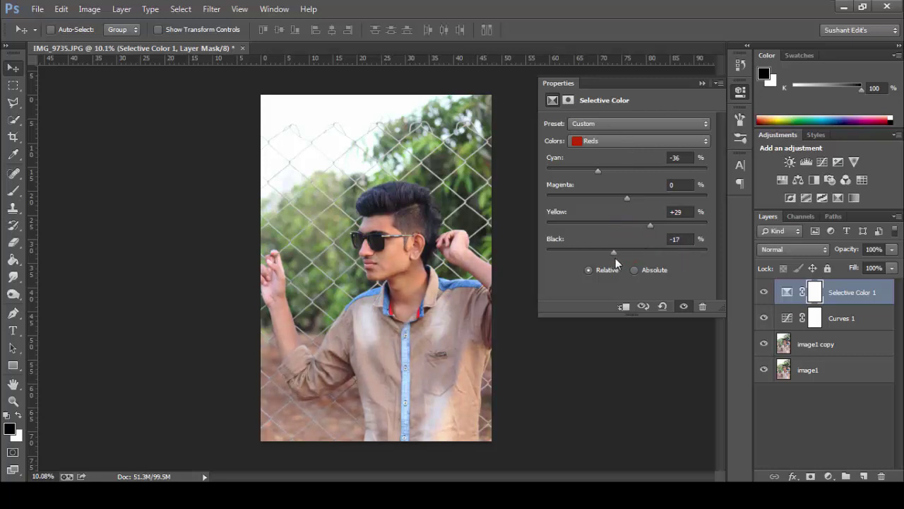
# Shift the Yellows toward more cyan, less magenta and Yellow +61.
pyautogui.click(652, 141)
pyautogui.click(640, 150)
pyautogui.moveTo(672, 176); pyautogui.dragTo(673, 175)
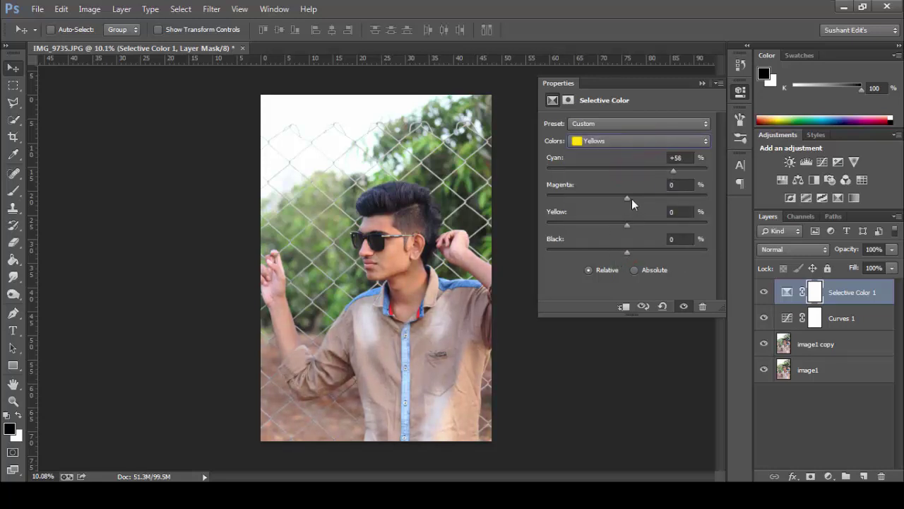
pyautogui.moveTo(627, 197)
pyautogui.mouseDown()
pyautogui.moveTo(605, 206)
pyautogui.moveTo(676, 224)
pyautogui.mouseUp()
pyautogui.moveTo(627, 252); pyautogui.dragTo(649, 252)
# Set the Greens to Cyan +69, Magenta -22 and Yellow +56.
pyautogui.click(614, 141)
pyautogui.click(614, 180)
pyautogui.moveTo(630, 171); pyautogui.dragTo(634, 170)
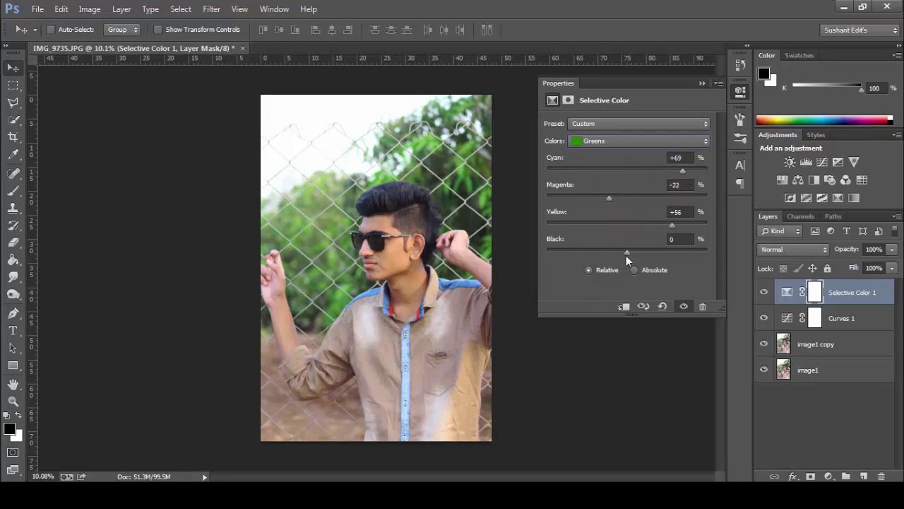
pyautogui.click(703, 84)
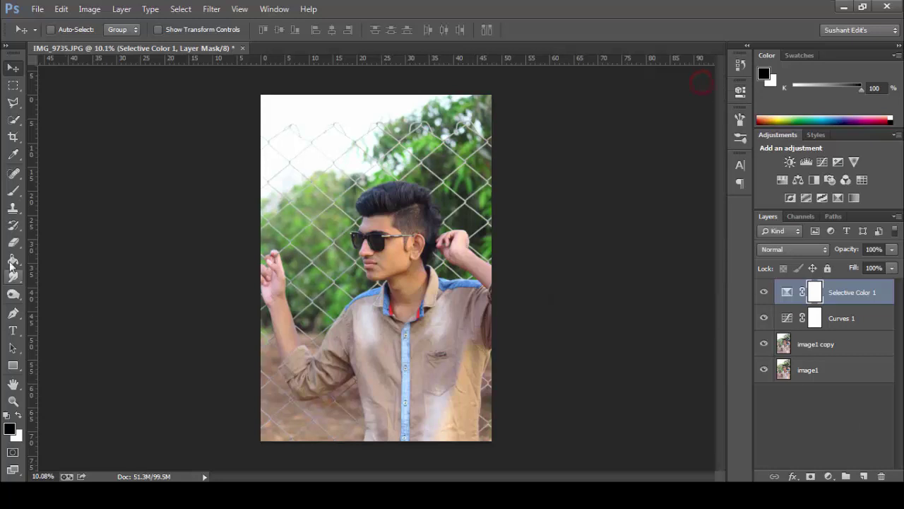
# Select the Brush tool with a chosen brush preset for mask painting.
pyautogui.click(14, 191)
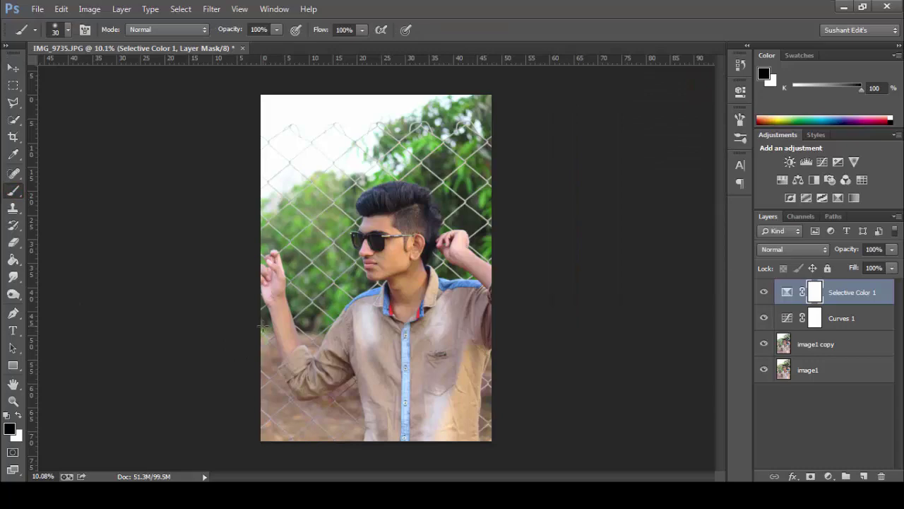
pyautogui.click(68, 29)
pyautogui.moveTo(567, 313); pyautogui.dragTo(413, 272)
pyautogui.doubleClick(33, 134)
pyautogui.scroll(2, 397, 261)
pyautogui.scroll(2, 387, 269)
pyautogui.scroll(1, 384, 263)
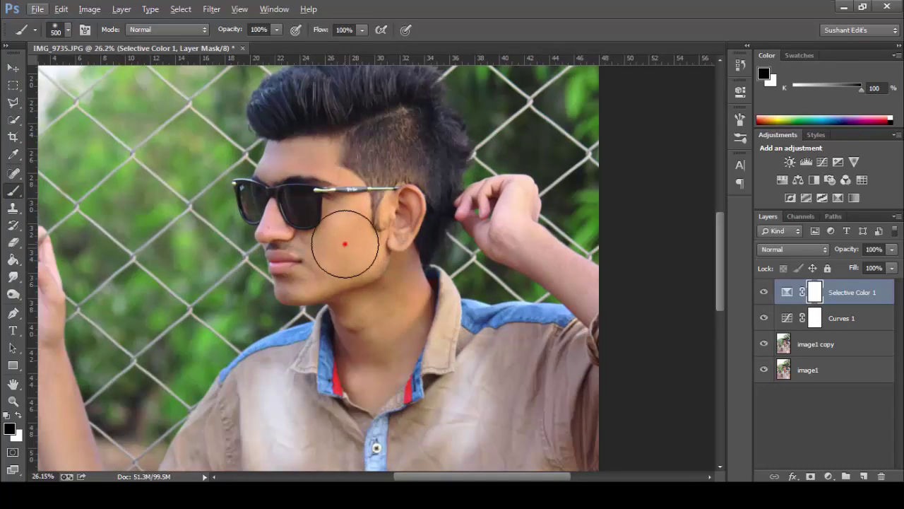
# Paint the Selective Color 1 mask black over the face and raised hand.
pyautogui.moveTo(345, 244); pyautogui.dragTo(313, 253)
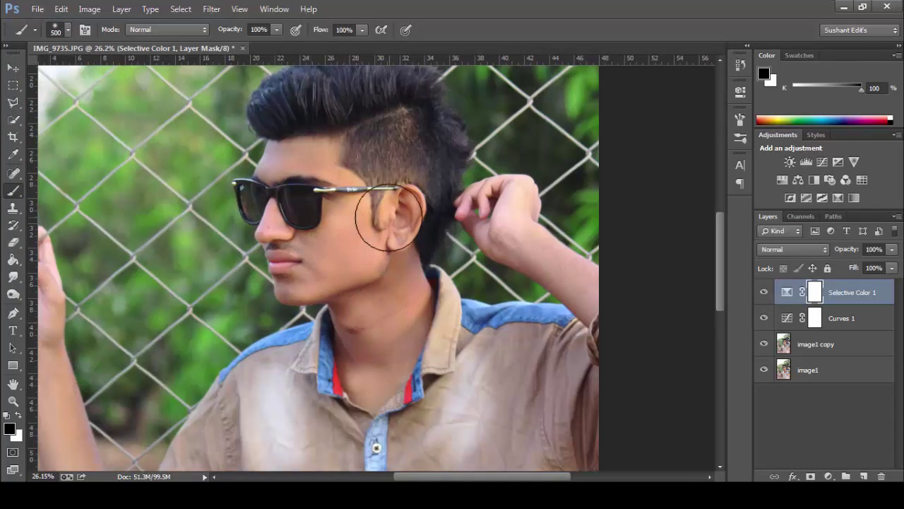
pyautogui.moveTo(389, 219); pyautogui.dragTo(313, 273)
pyautogui.scroll(-2, 384, 325)
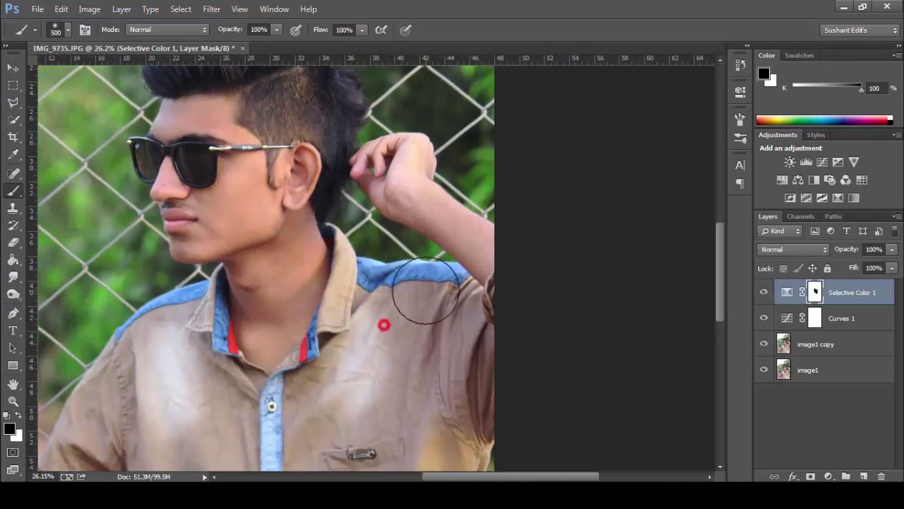
pyautogui.press('[')
pyautogui.press('[')
pyautogui.press('[')
pyautogui.moveTo(409, 162); pyautogui.dragTo(431, 196)
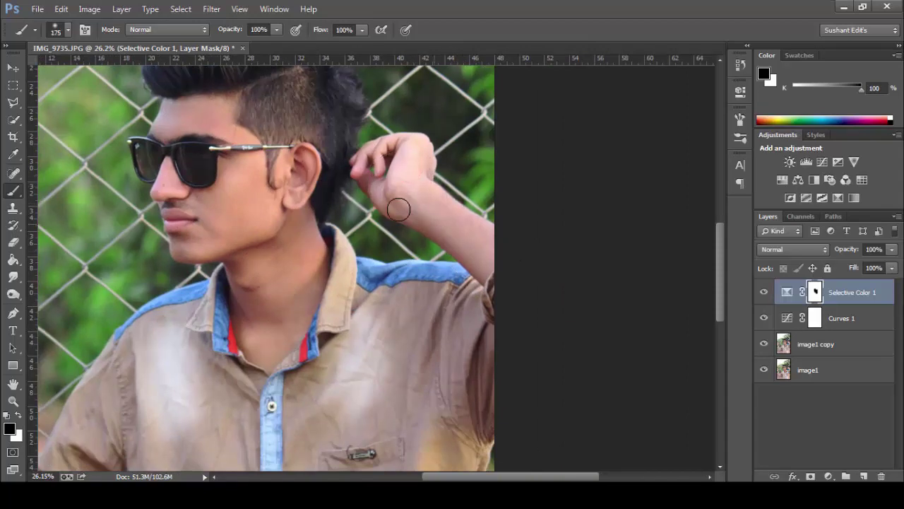
pyautogui.click(419, 196)
# Paint the mask black over the sleeve, forearm and lower hand.
pyautogui.moveTo(215, 452); pyautogui.dragTo(363, 346)
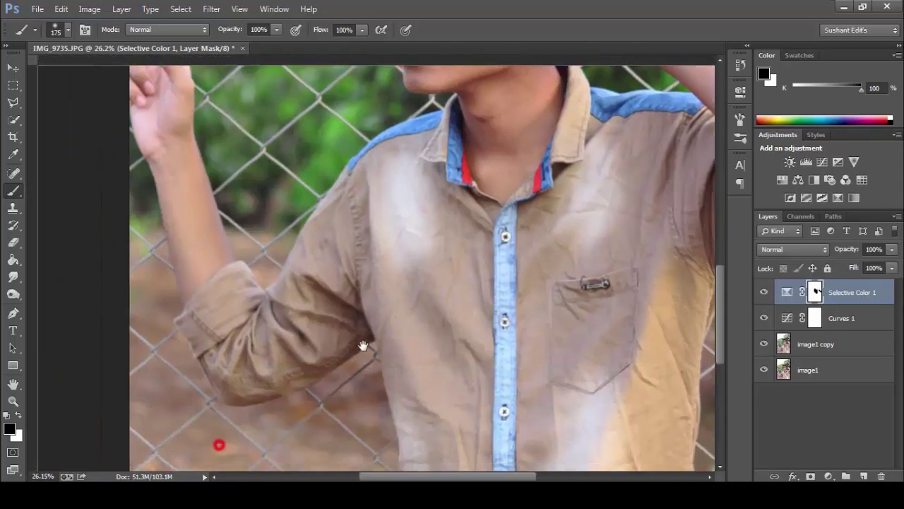
pyautogui.click(363, 346)
pyautogui.press(']')
pyautogui.moveTo(295, 315)
pyautogui.mouseDown()
pyautogui.moveTo(313, 253)
pyautogui.moveTo(282, 168)
pyautogui.mouseUp()
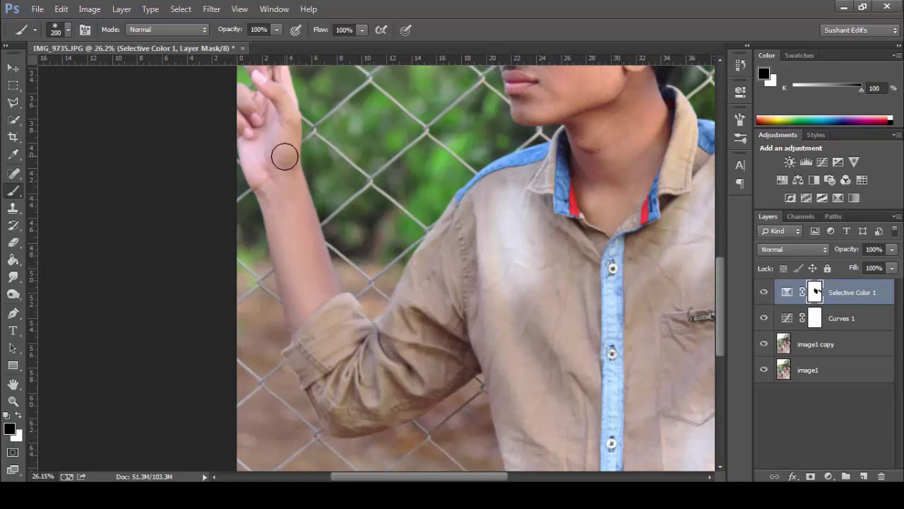
pyautogui.scroll(-2, 268, 87)
pyautogui.moveTo(289, 204); pyautogui.dragTo(296, 195)
pyautogui.scroll(-1, 403, 265)
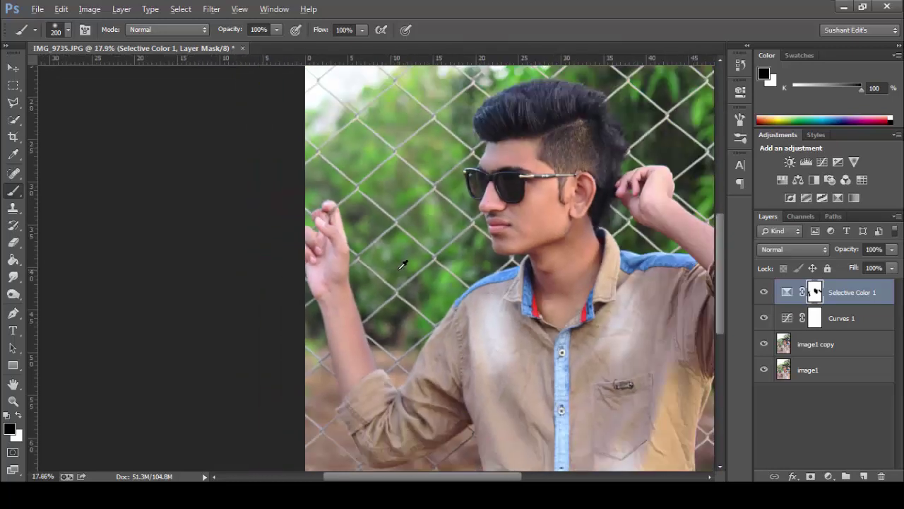
pyautogui.scroll(-1, 403, 265)
# Toggle Selective Color 1 off and on to compare, keeping it active.
pyautogui.click(764, 293)
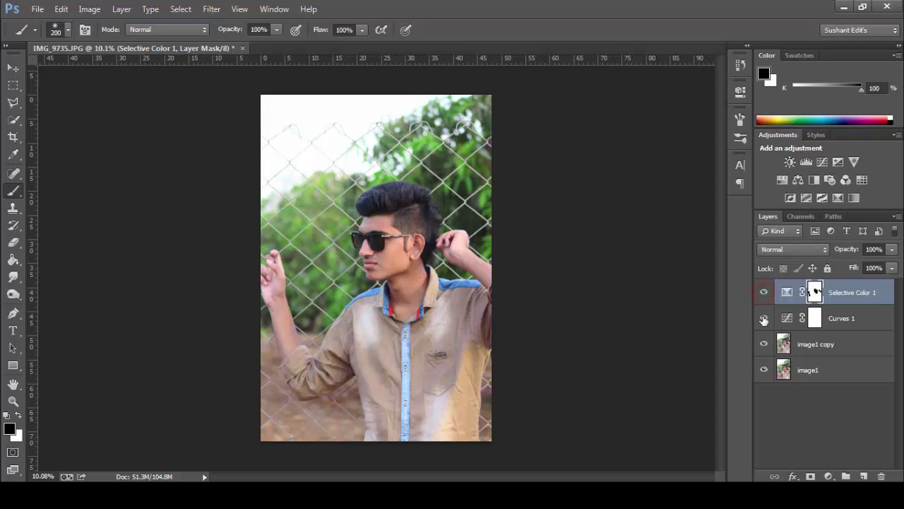
pyautogui.click(764, 293)
pyautogui.click(764, 293)
# Select the Selective Color 1 layer and switch to the Quick Selection tool.
pyautogui.click(862, 293)
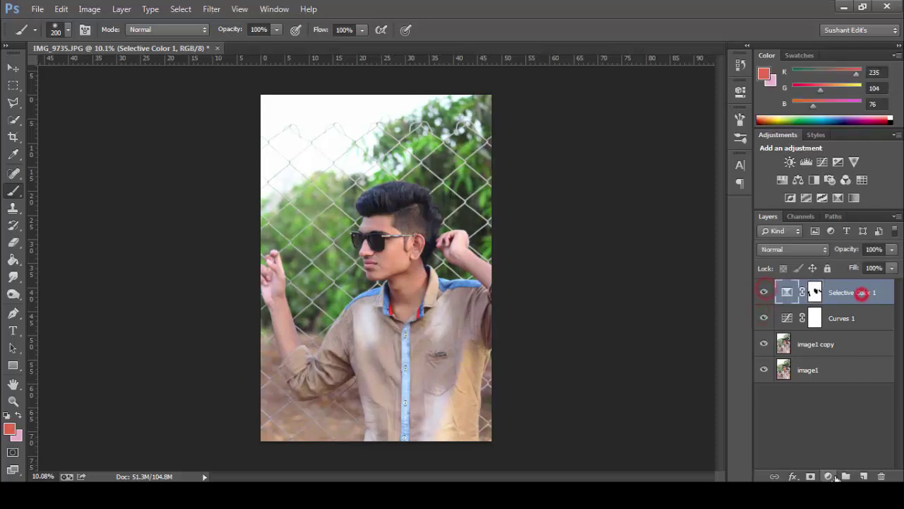
pyautogui.click(835, 477)
pyautogui.click(643, 15)
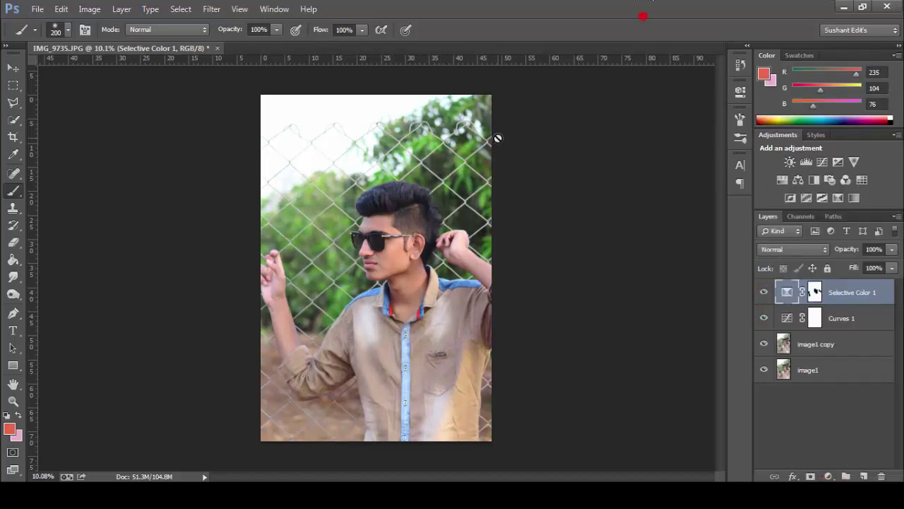
pyautogui.rightClick(14, 117)
pyautogui.click(64, 121)
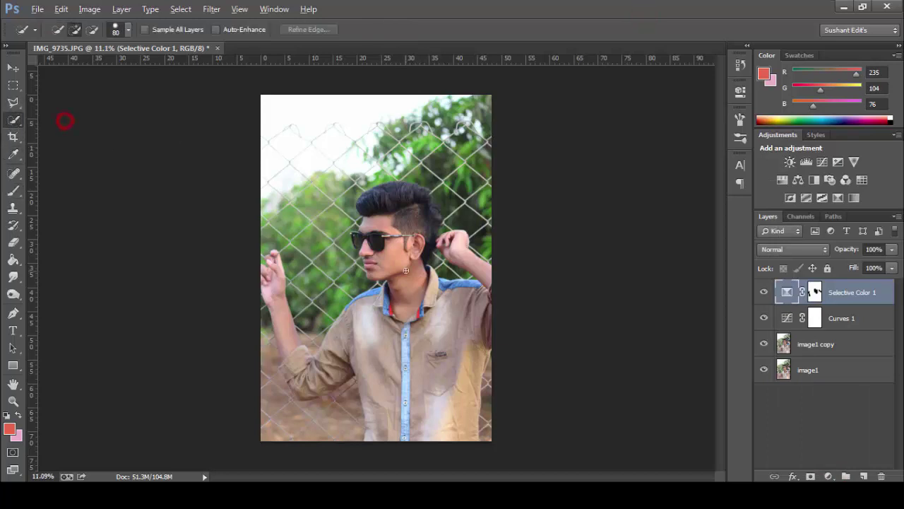
pyautogui.keyDown('alt'); pyautogui.scroll(3, 407, 269); pyautogui.keyUp('alt')
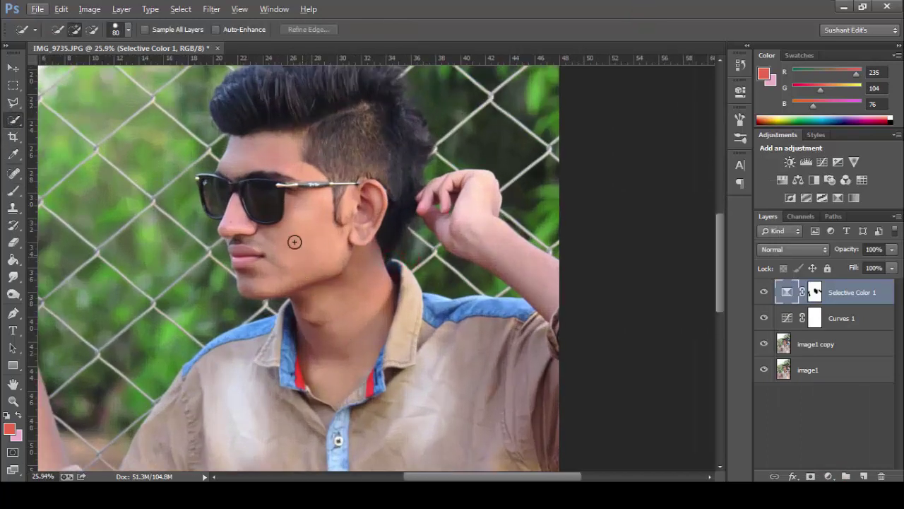
pyautogui.keyDown('alt'); pyautogui.scroll(-4, 620, 392); pyautogui.keyUp('alt')
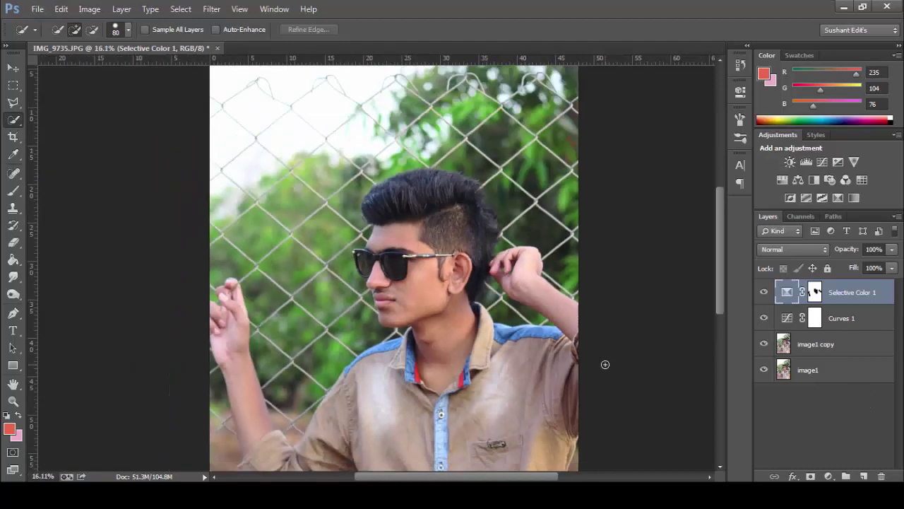
# Add Layer 1 and fill it via Apply Image with merged layers, Multiply at 100%.
pyautogui.click(91, 8)
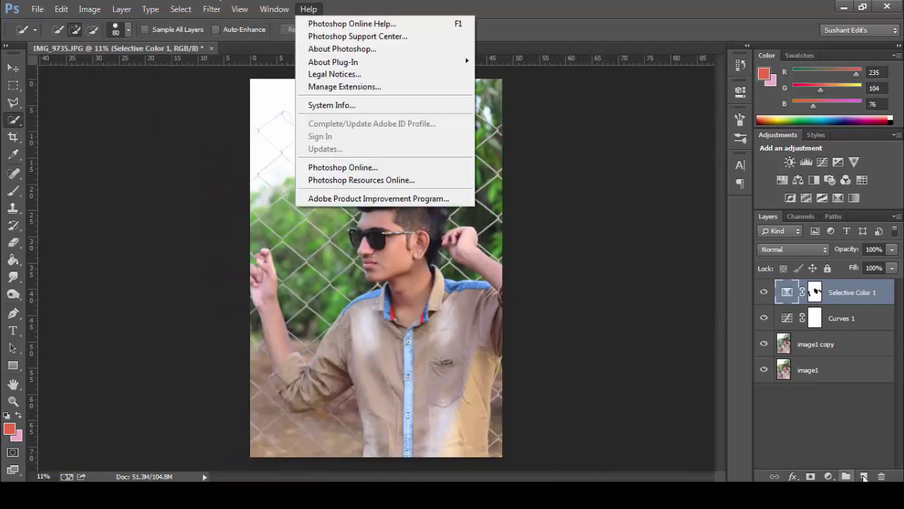
pyautogui.click(863, 476)
pyautogui.click(91, 8)
pyautogui.click(103, 199)
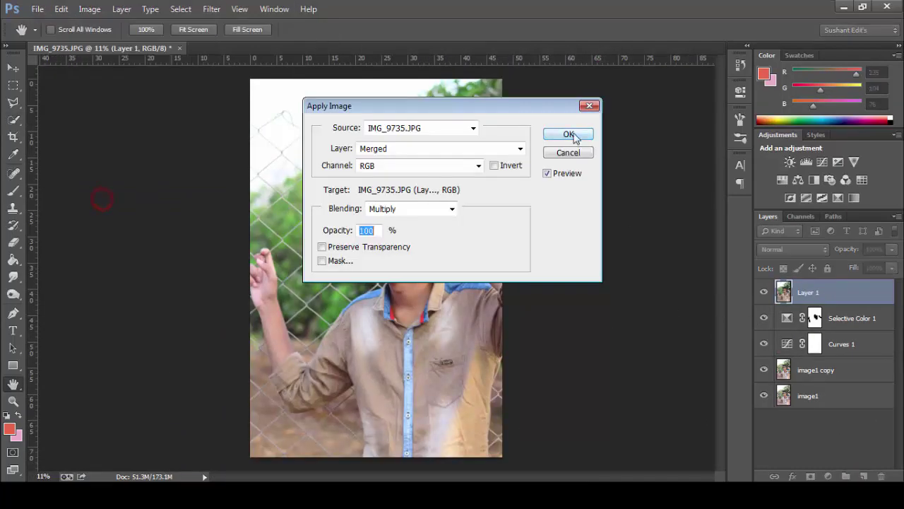
pyautogui.click(568, 134)
pyautogui.keyDown('alt'); pyautogui.scroll(2, 420, 288); pyautogui.keyUp('alt')
pyautogui.keyDown('alt'); pyautogui.scroll(2, 420, 288); pyautogui.keyUp('alt')
pyautogui.keyDown('alt'); pyautogui.scroll(-2, 420, 289); pyautogui.keyUp('alt')
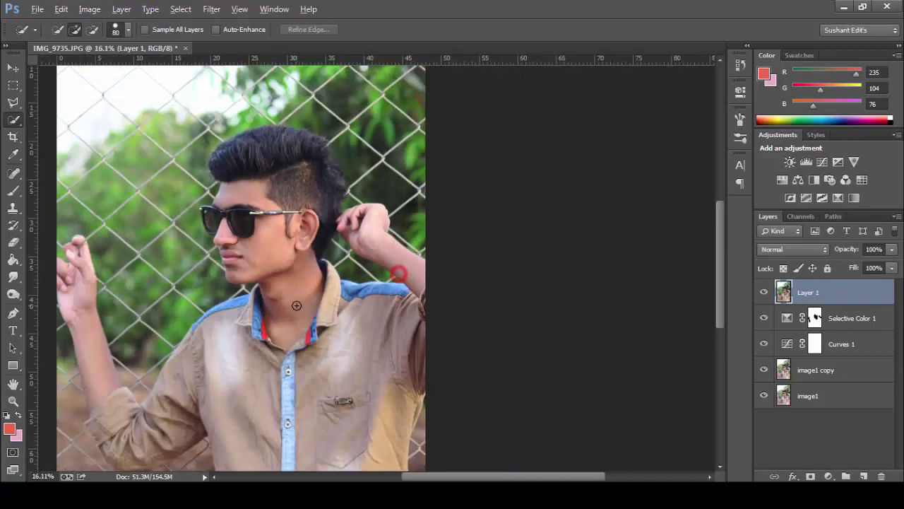
# Reselect the Quick Selection tool group from the toolbar.
pyautogui.press('w')
pyautogui.press('Escape')
pyautogui.rightClick(13, 119)
# Quick-select the young man's face, sunglasses, collar and neck.
pyautogui.click(63, 118)
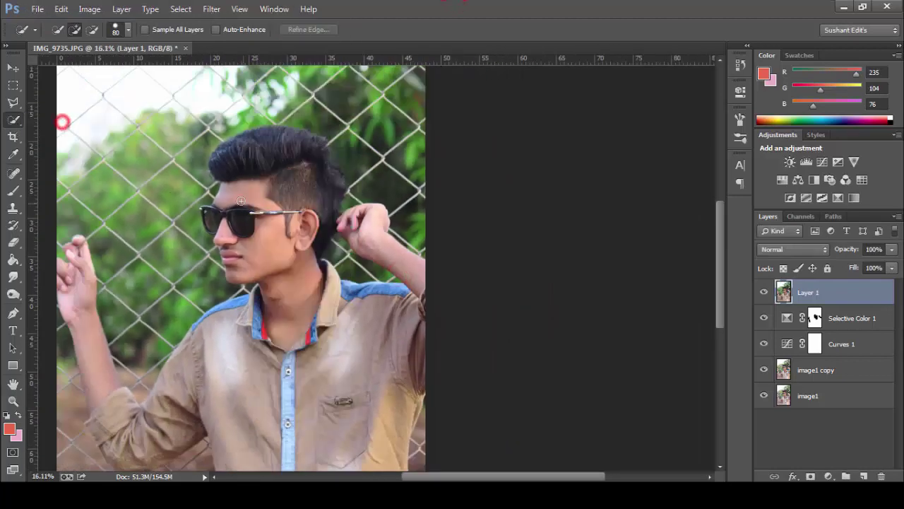
pyautogui.moveTo(234, 196)
pyautogui.mouseDown()
pyautogui.moveTo(283, 184)
pyautogui.moveTo(303, 103)
pyautogui.moveTo(350, 212)
pyautogui.moveTo(265, 353)
pyautogui.mouseUp()
pyautogui.keyDown('alt'); pyautogui.scroll(2, 265, 354); pyautogui.keyUp('alt')
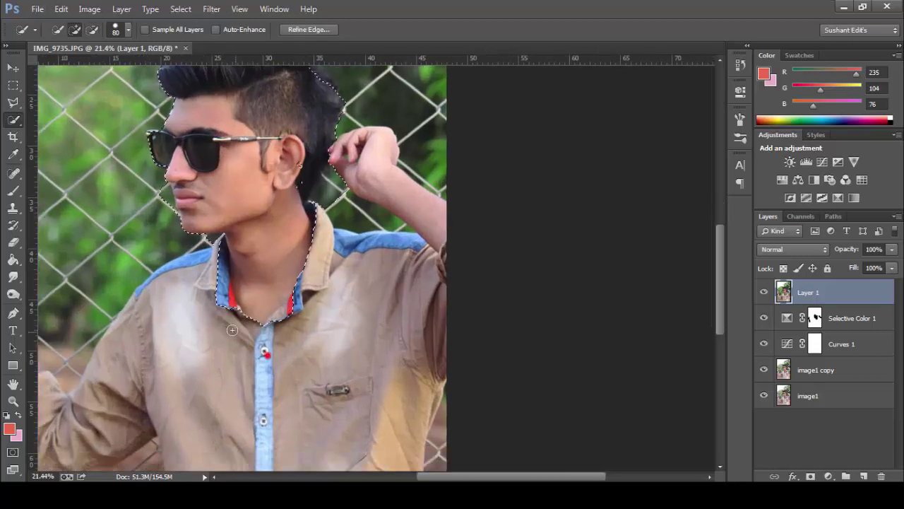
pyautogui.press(']')
pyautogui.press(']')
pyautogui.press(']')
pyautogui.moveTo(216, 317)
pyautogui.mouseDown()
pyautogui.moveTo(277, 318)
pyautogui.moveTo(302, 176)
pyautogui.mouseUp()
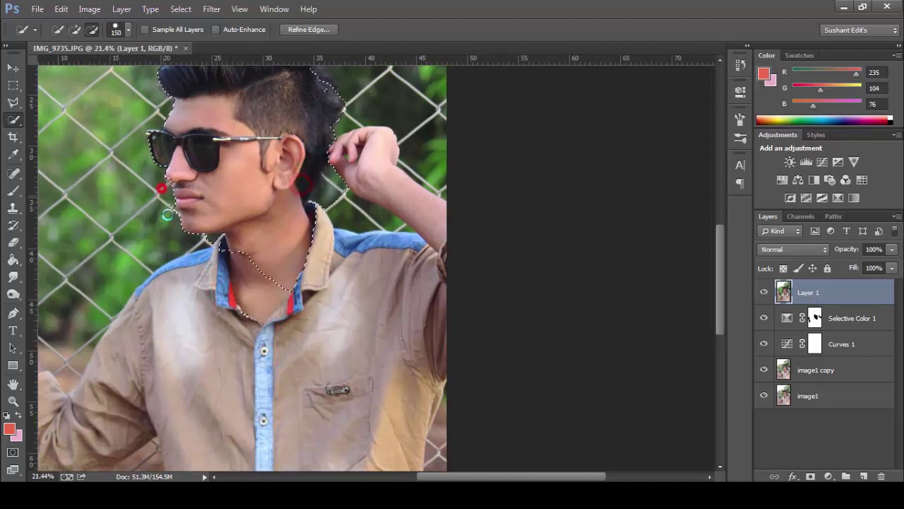
pyautogui.moveTo(167, 214); pyautogui.dragTo(173, 176)
pyautogui.moveTo(332, 212)
pyautogui.mouseDown()
pyautogui.moveTo(329, 173)
pyautogui.moveTo(378, 148)
pyautogui.moveTo(363, 141)
pyautogui.moveTo(363, 181)
pyautogui.moveTo(347, 145)
pyautogui.moveTo(374, 133)
pyautogui.mouseUp()
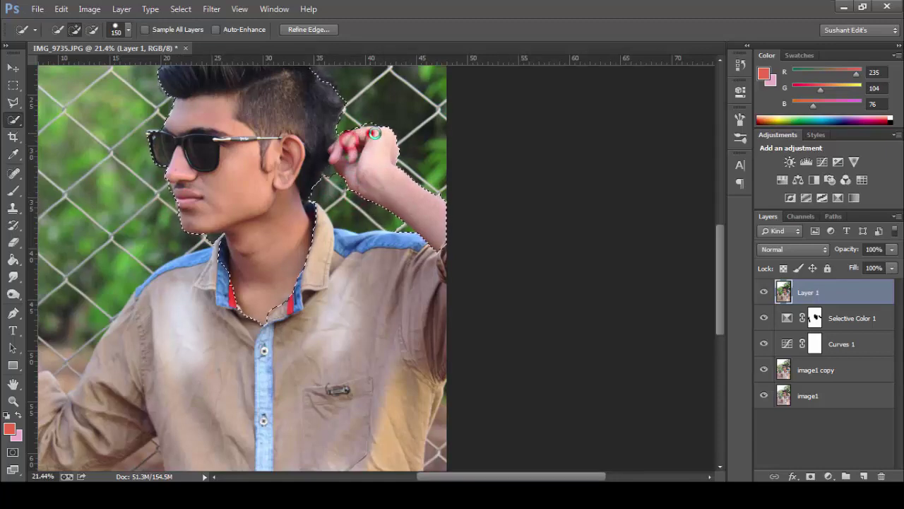
pyautogui.hscroll(-5, 283, 258)
# Add the raised arm and hand, excluding the background strip beside it.
pyautogui.moveTo(262, 178); pyautogui.dragTo(288, 325)
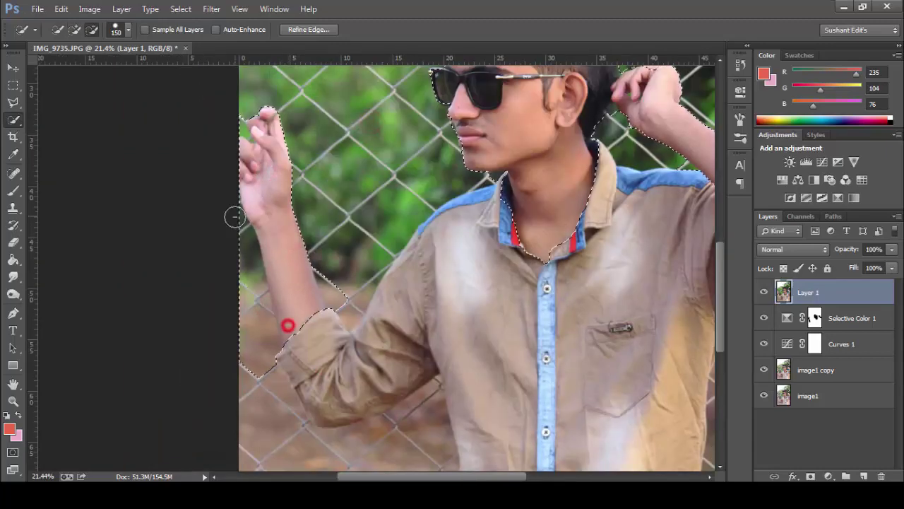
pyautogui.moveTo(236, 217)
pyautogui.mouseDown()
pyautogui.moveTo(263, 297)
pyautogui.moveTo(303, 270)
pyautogui.mouseUp()
pyautogui.click(242, 122)
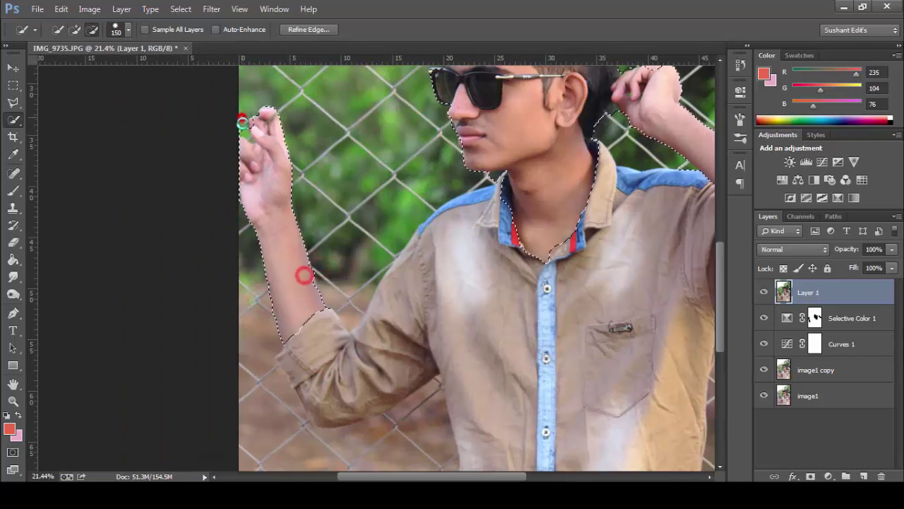
pyautogui.scroll(-3, 658, 210)
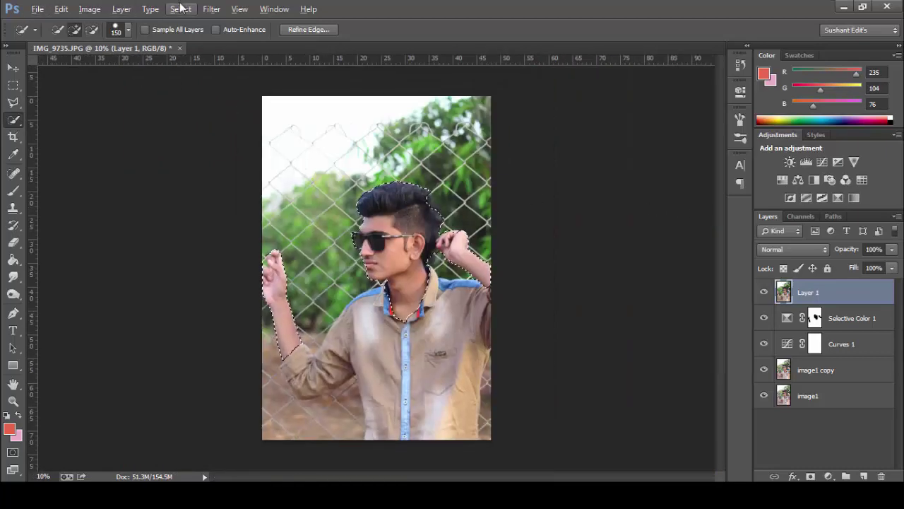
# Feather the selection by 5 pixels and copy the subject to Layer 2.
pyautogui.click(180, 8)
pyautogui.click(373, 216)
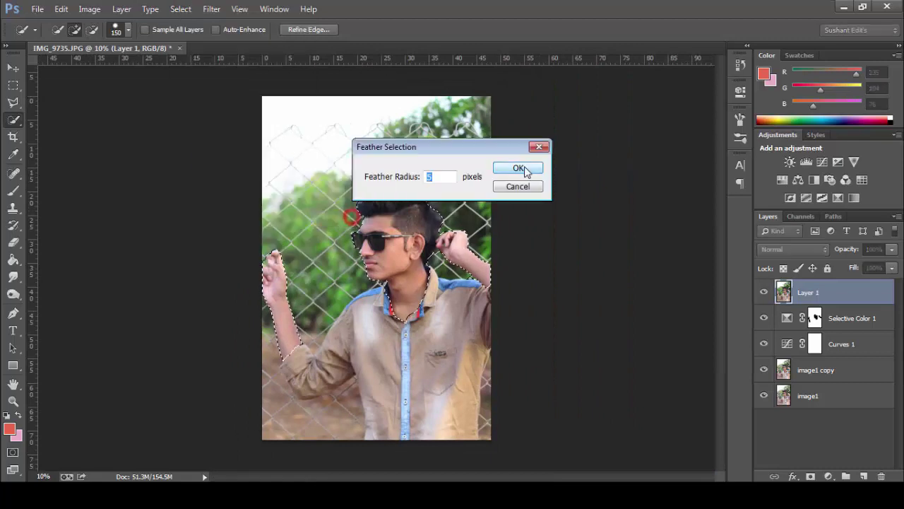
pyautogui.click(520, 168)
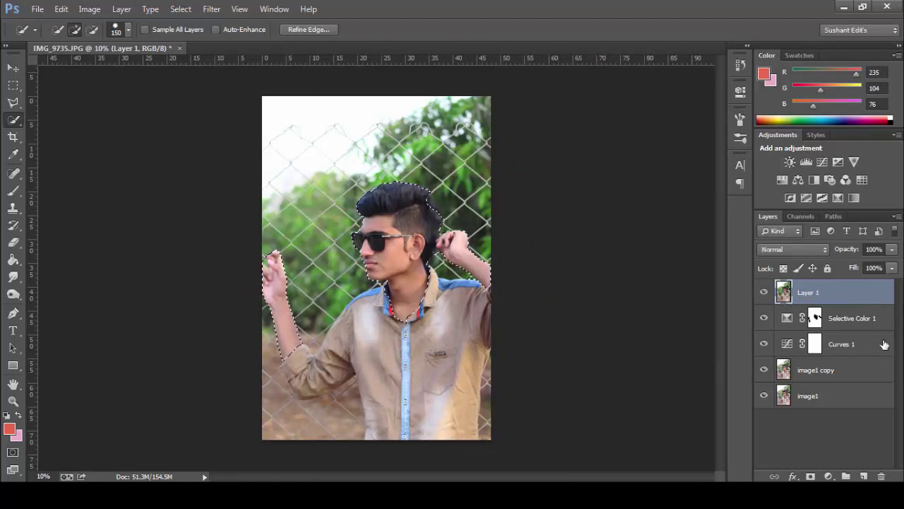
pyautogui.hotkey('ctrl', 'j')
# Apply Selective Color to Layer 2 with Reds Black at -42%.
pyautogui.click(89, 8)
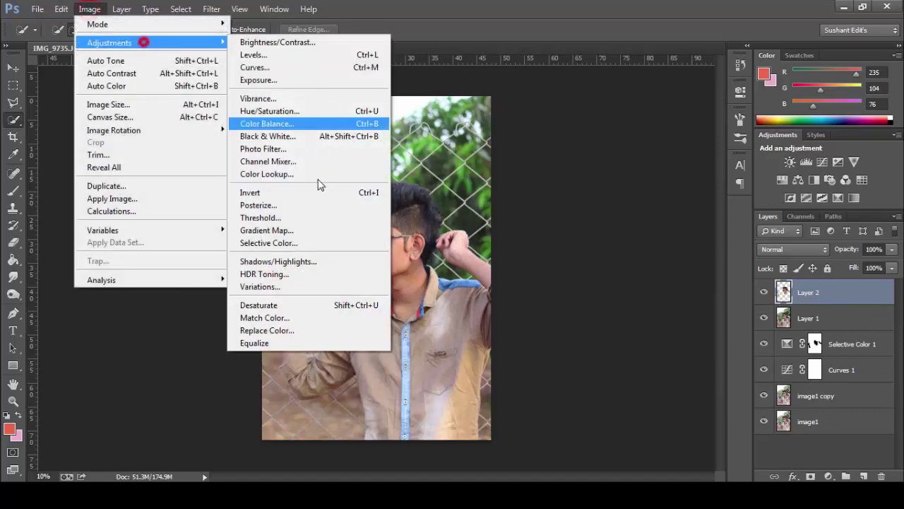
pyautogui.click(283, 245)
pyautogui.moveTo(759, 196); pyautogui.dragTo(735, 203)
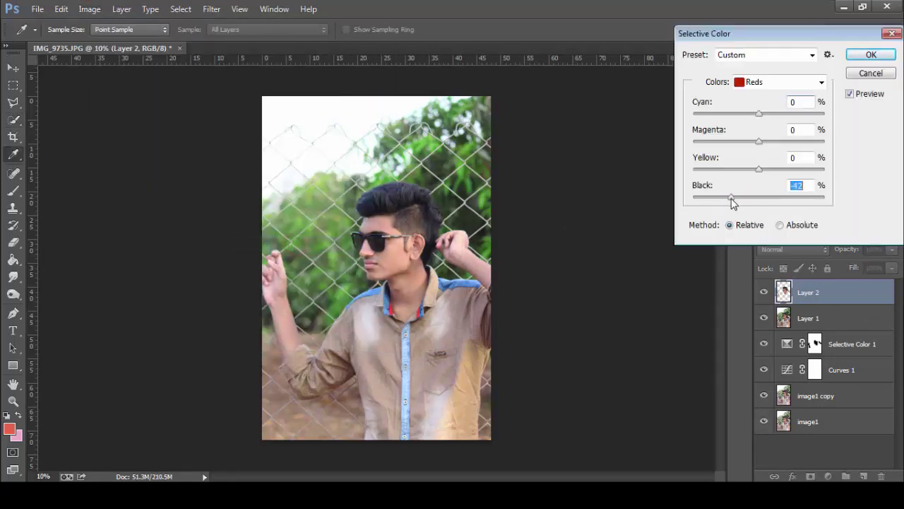
pyautogui.moveTo(758, 114); pyautogui.dragTo(804, 114)
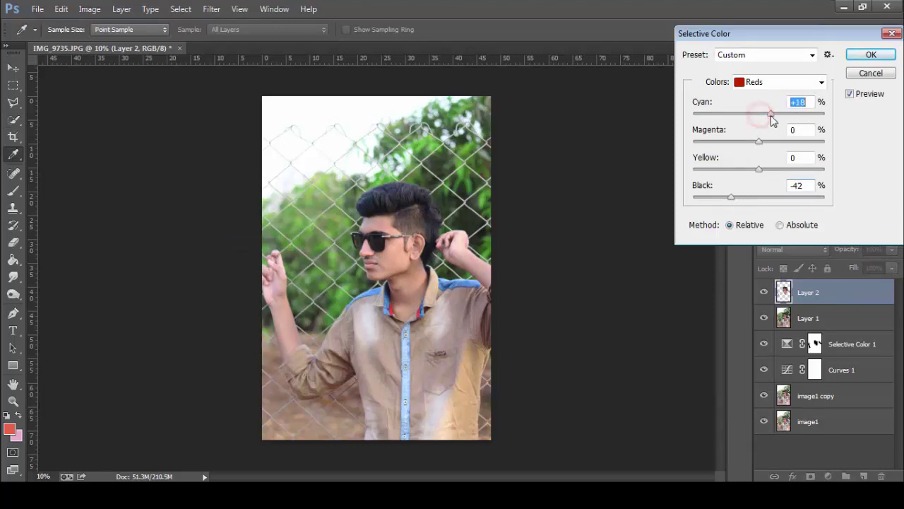
pyautogui.moveTo(760, 142); pyautogui.dragTo(777, 145)
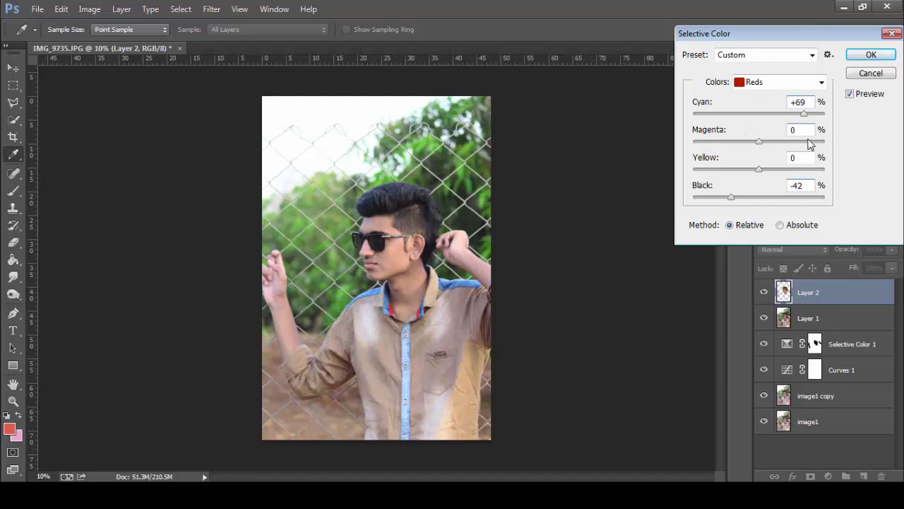
pyautogui.moveTo(800, 114); pyautogui.dragTo(745, 114)
pyautogui.click(854, 93)
pyautogui.click(855, 93)
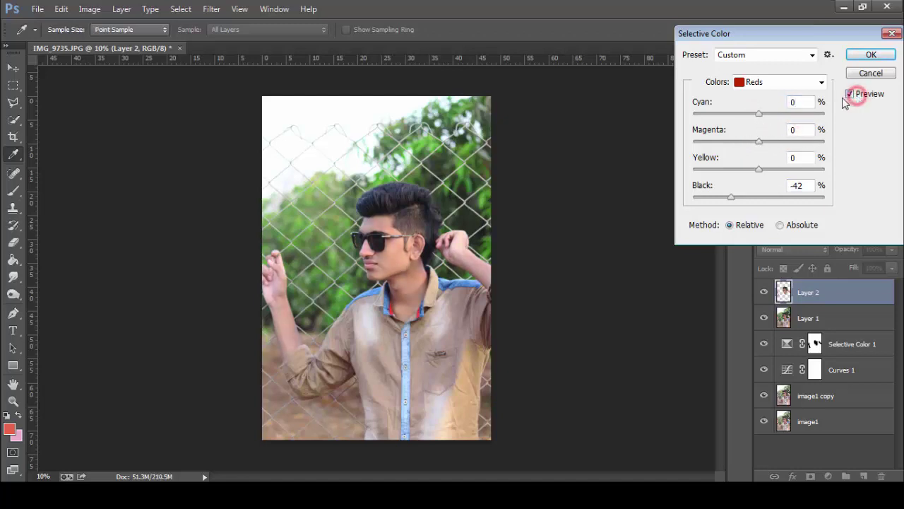
# Set Blacks Black to +8, apply the adjustment, and select Layer 1.
pyautogui.click(813, 83)
pyautogui.click(789, 199)
pyautogui.moveTo(787, 197); pyautogui.dragTo(765, 201)
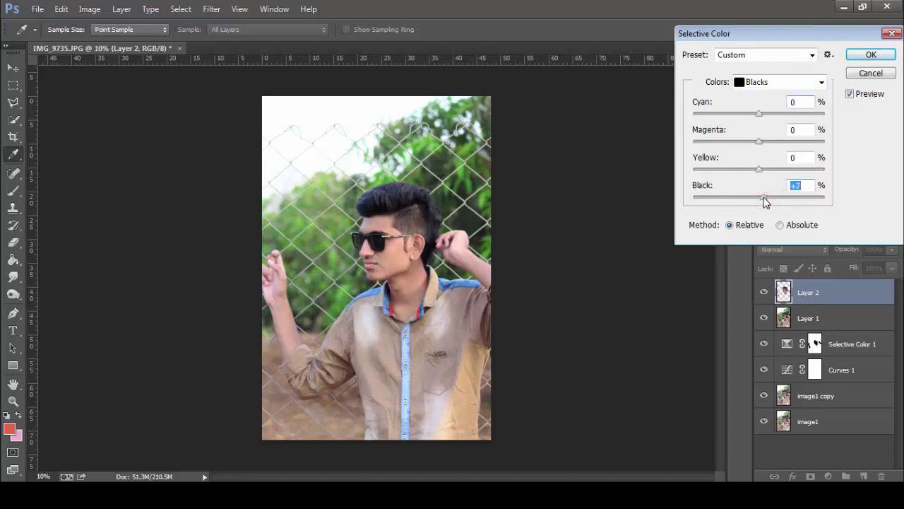
pyautogui.click(869, 55)
pyautogui.click(820, 318)
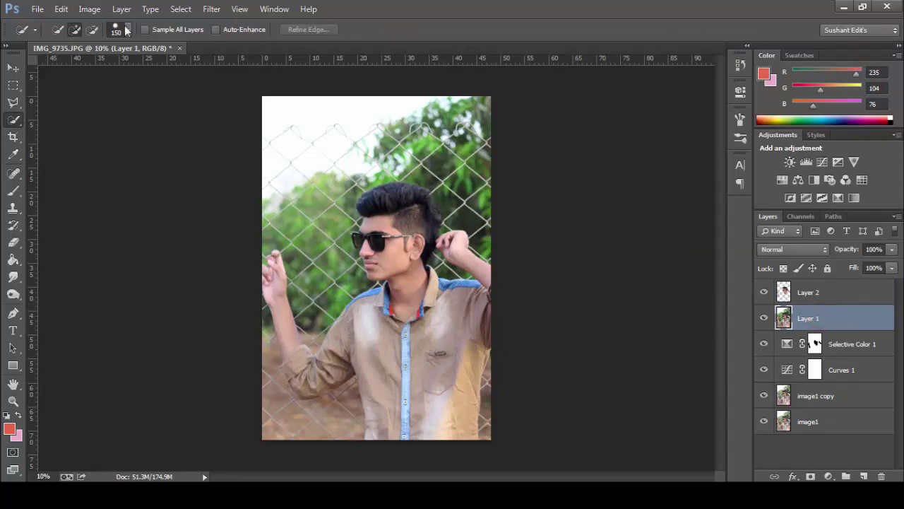
pyautogui.click(89, 9)
# Open Selective Color on Layer 1 and set Reds to Black +100, Magenta +59.
pyautogui.click(125, 36)
pyautogui.click(333, 245)
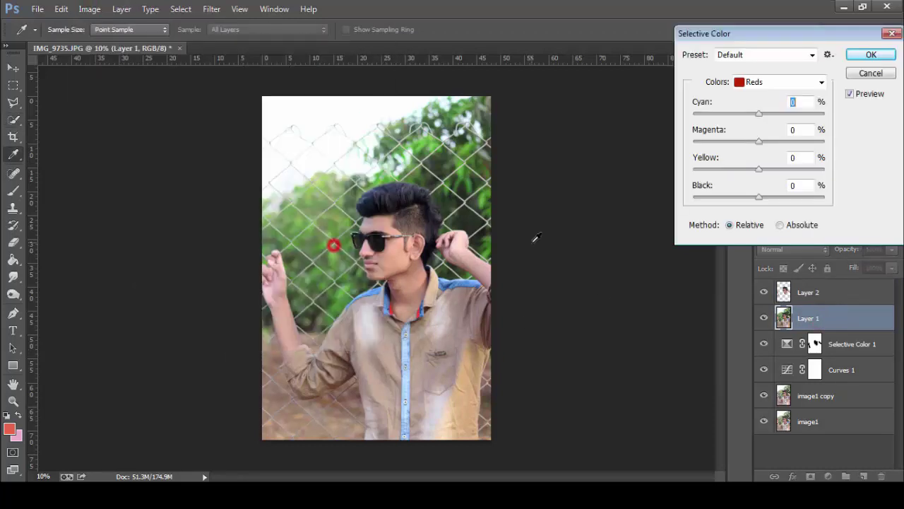
pyautogui.click(439, 322)
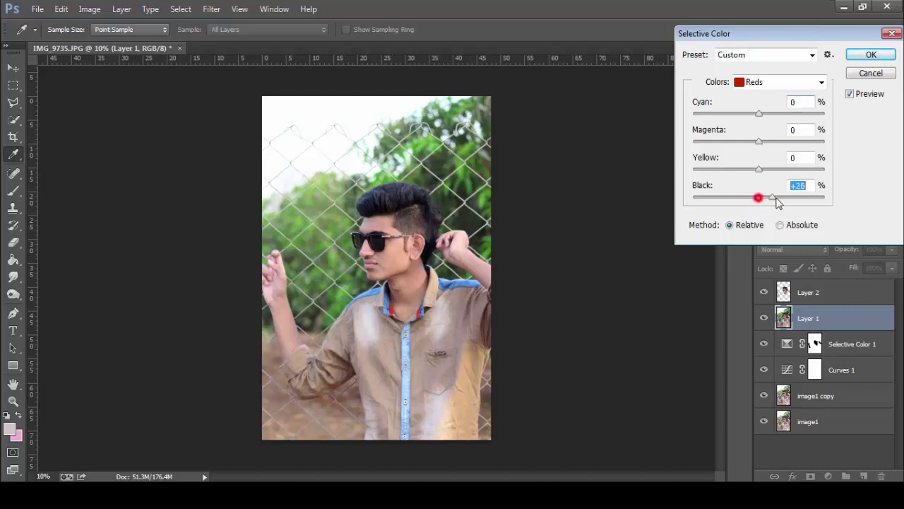
pyautogui.moveTo(777, 202); pyautogui.dragTo(820, 203)
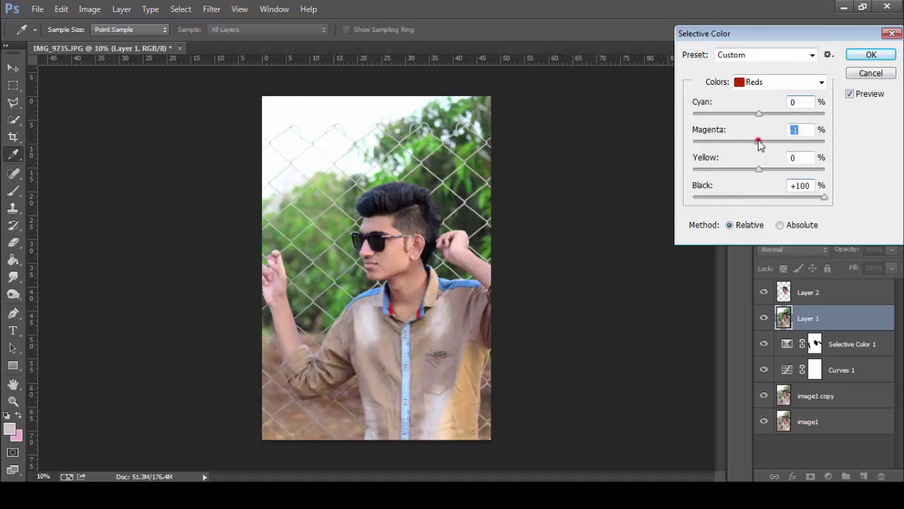
pyautogui.moveTo(759, 142); pyautogui.dragTo(789, 141)
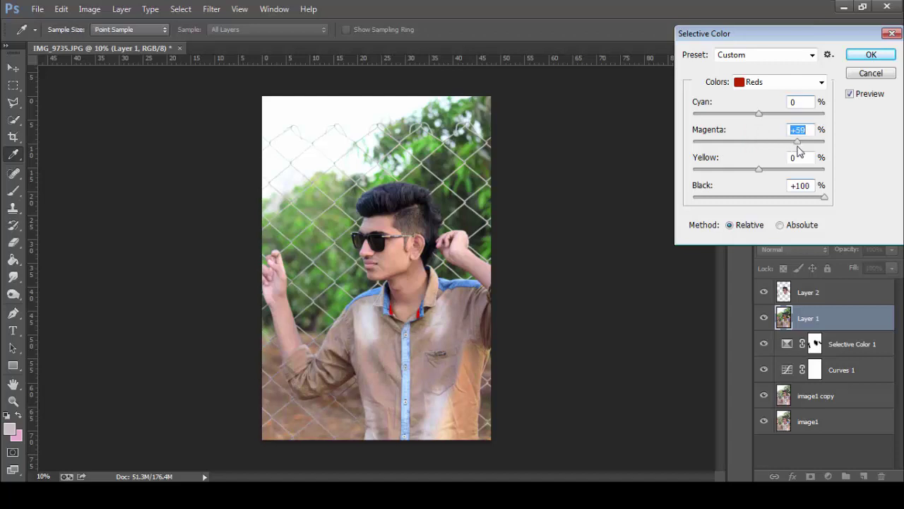
# Set Cyans to Cyan +95, Yellow +99, Black +33 and apply the grade.
pyautogui.click(767, 82)
pyautogui.click(771, 133)
pyautogui.moveTo(759, 113)
pyautogui.mouseDown()
pyautogui.moveTo(729, 122)
pyautogui.moveTo(823, 124)
pyautogui.mouseUp()
pyautogui.moveTo(758, 142); pyautogui.dragTo(739, 142)
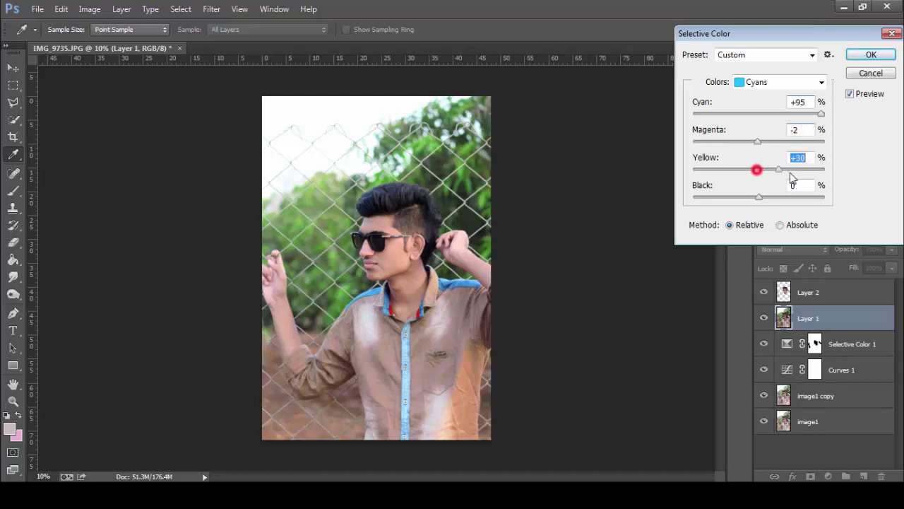
pyautogui.moveTo(759, 170)
pyautogui.mouseDown()
pyautogui.moveTo(740, 171)
pyautogui.moveTo(765, 197)
pyautogui.mouseUp()
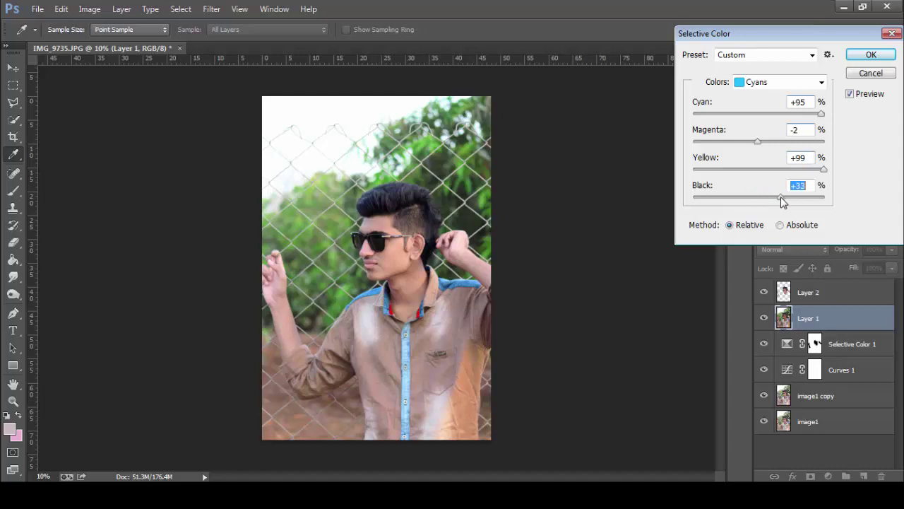
pyautogui.click(850, 93)
pyautogui.click(850, 93)
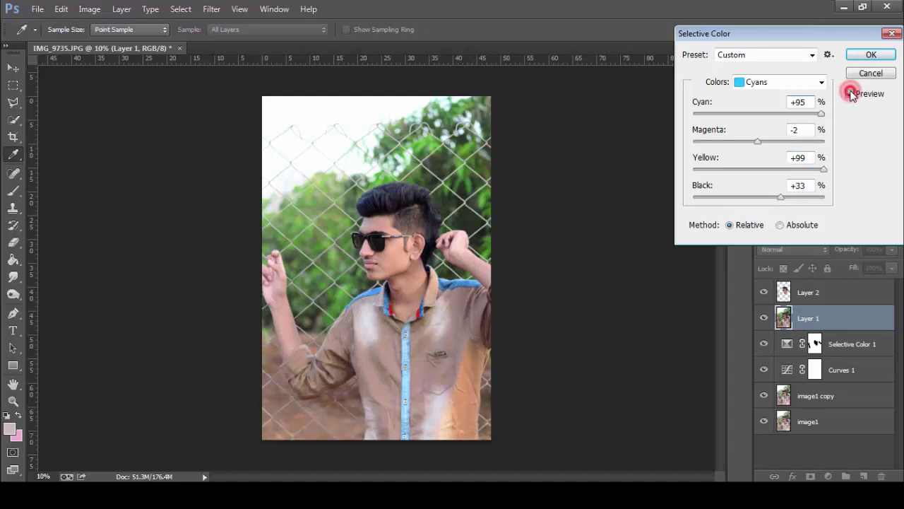
pyautogui.click(851, 55)
pyautogui.click(181, 9)
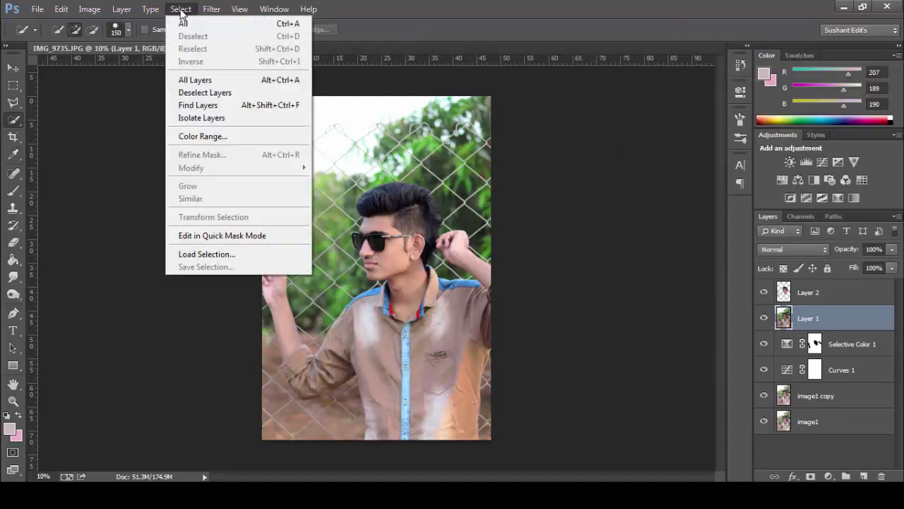
# Select the white sky with Color Range.
pyautogui.click(218, 138)
pyautogui.click(309, 107)
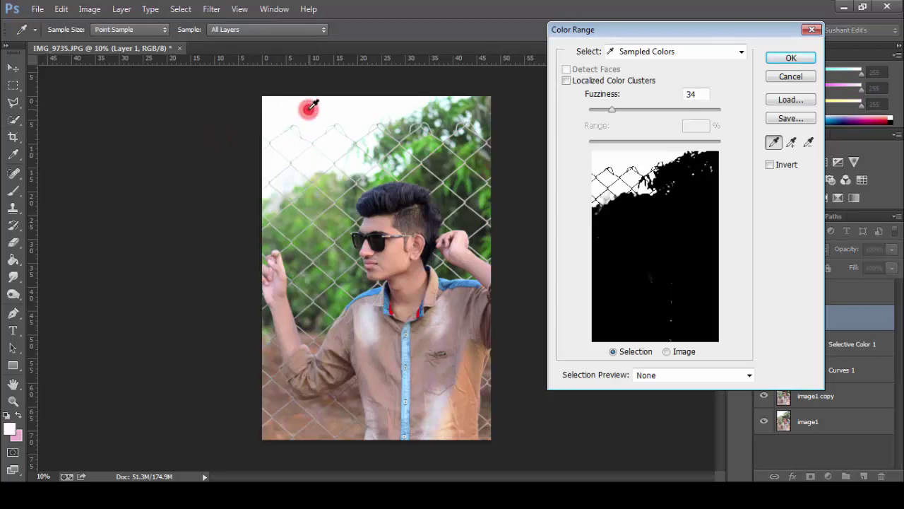
pyautogui.click(791, 58)
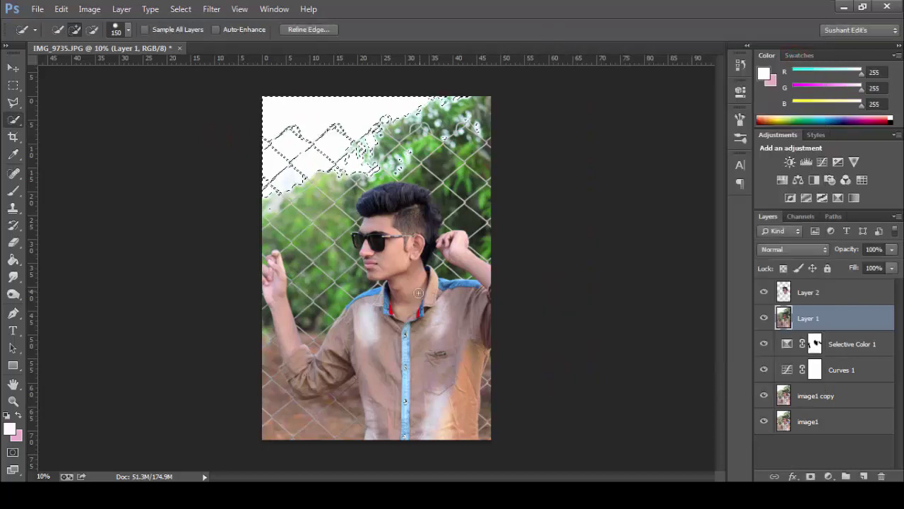
# Set the brush foreground colour to a light cyan.
pyautogui.press('b')
pyautogui.click(10, 428)
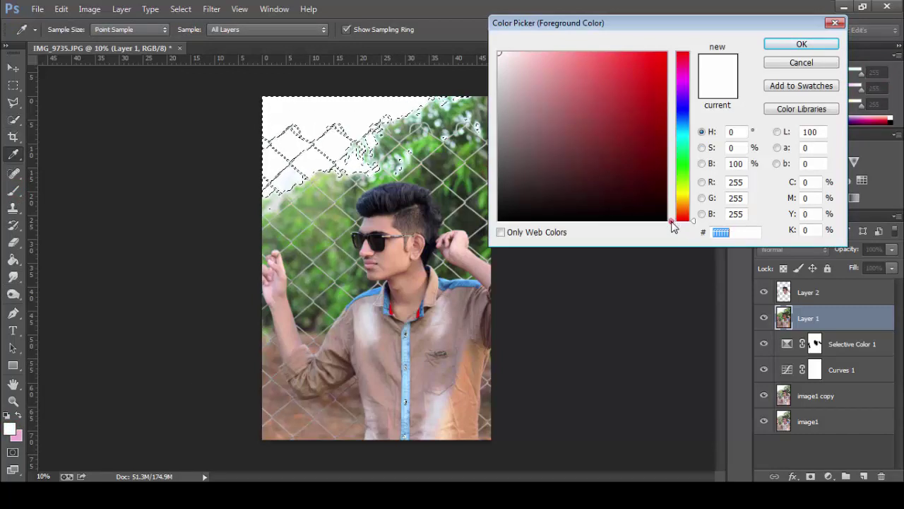
pyautogui.moveTo(675, 222); pyautogui.dragTo(673, 137)
pyautogui.moveTo(553, 66); pyautogui.dragTo(557, 59)
pyautogui.click(795, 44)
# Paint the sky cyan on a new Layer 3, deselect, and set 49% opacity.
pyautogui.click(866, 476)
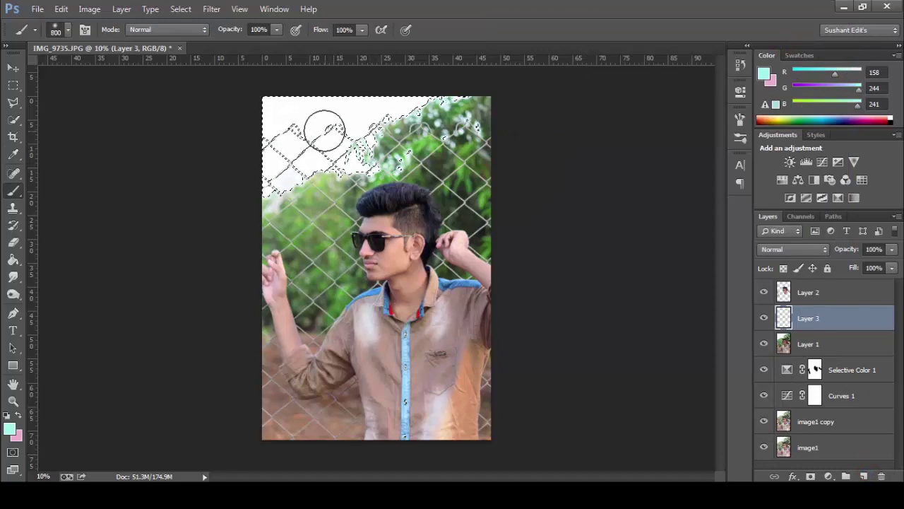
pyautogui.moveTo(289, 111)
pyautogui.mouseDown()
pyautogui.moveTo(412, 131)
pyautogui.moveTo(292, 162)
pyautogui.moveTo(288, 134)
pyautogui.moveTo(384, 121)
pyautogui.moveTo(323, 121)
pyautogui.moveTo(363, 111)
pyautogui.moveTo(285, 126)
pyautogui.mouseUp()
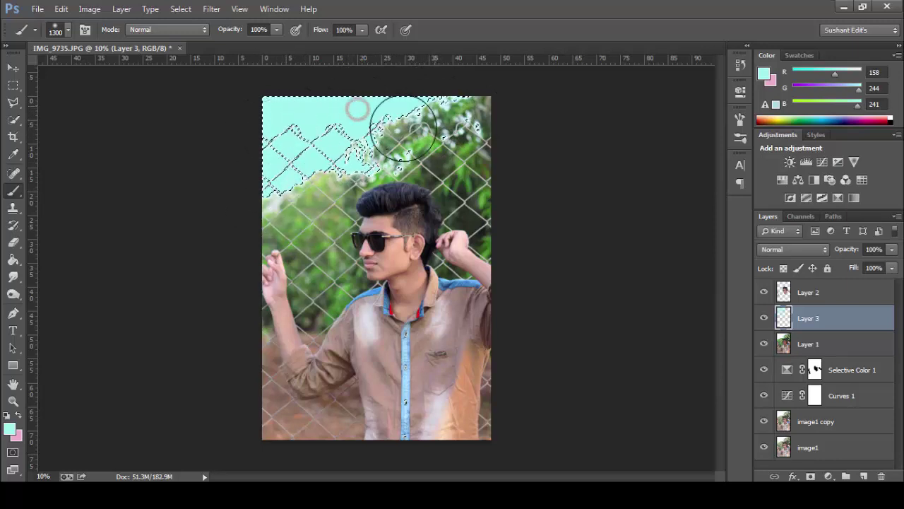
pyautogui.hotkey('ctrl', 'd')
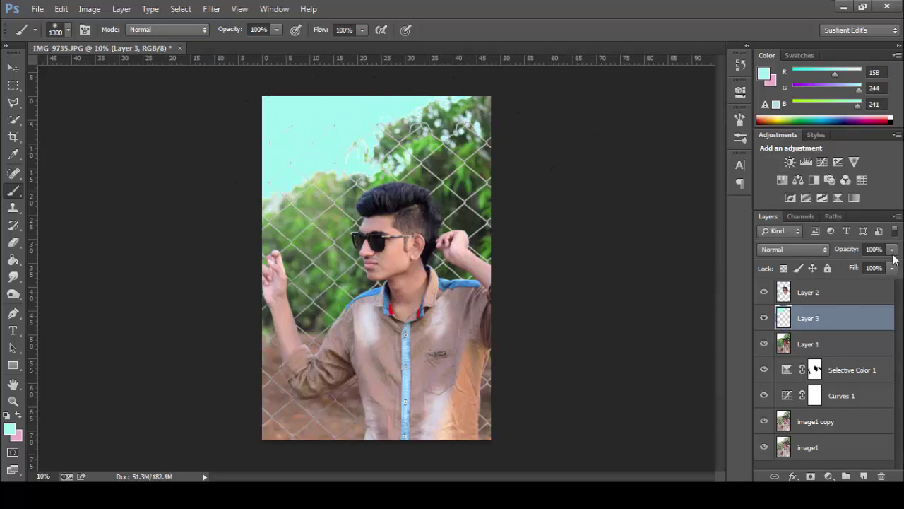
pyautogui.moveTo(843, 267); pyautogui.dragTo(859, 268)
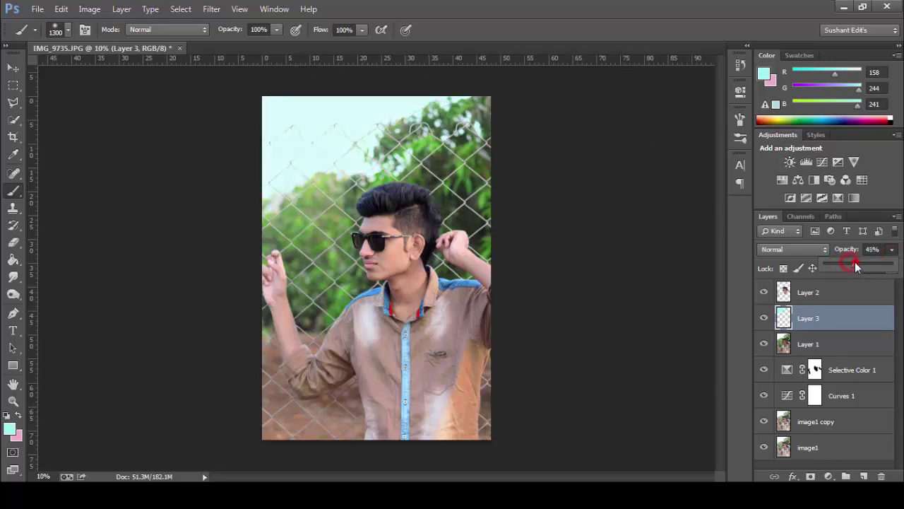
pyautogui.click(764, 320)
pyautogui.click(764, 319)
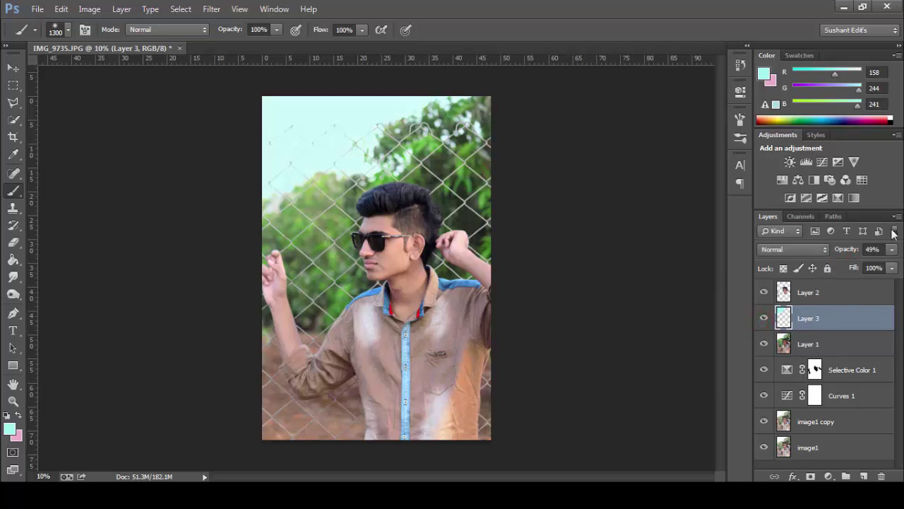
# Toggle Layer 2's visibility to compare, then make Layer 1 active.
pyautogui.click(835, 292)
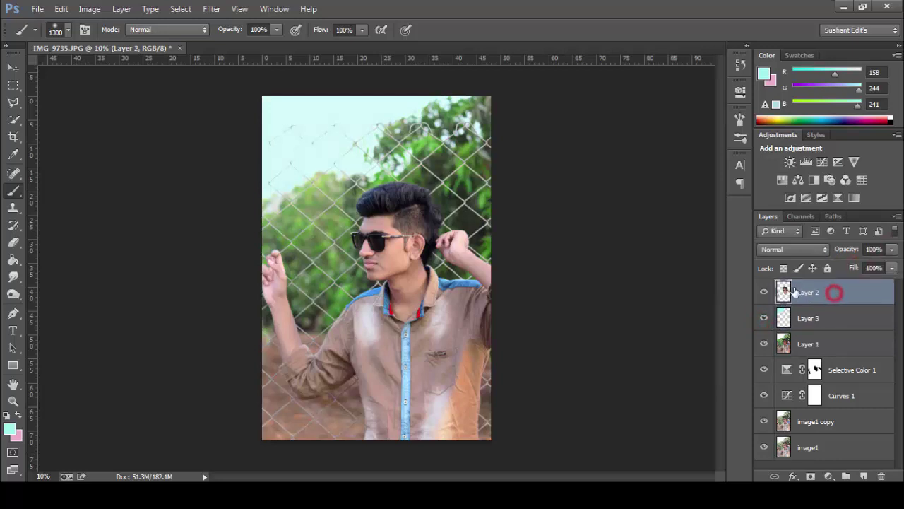
pyautogui.click(762, 295)
pyautogui.click(761, 296)
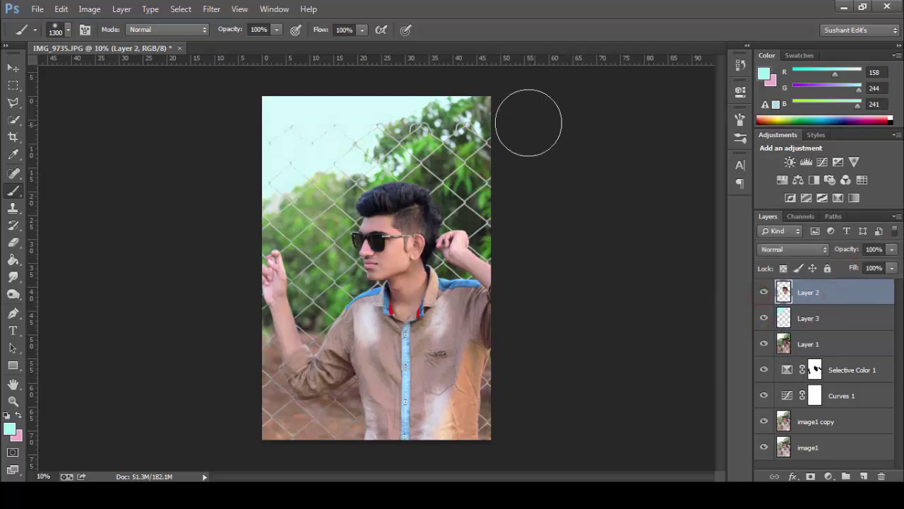
pyautogui.click(834, 344)
pyautogui.scroll(2, 311, 402)
pyautogui.scroll(2, 311, 403)
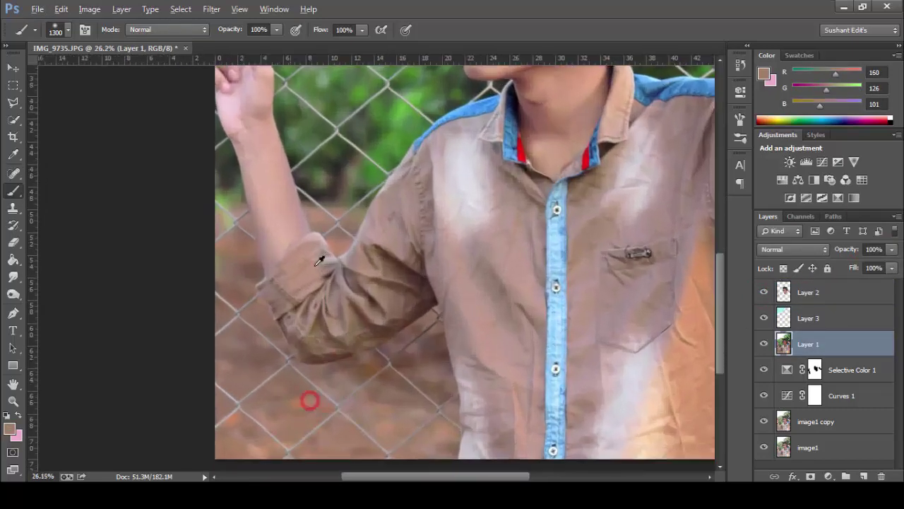
pyautogui.scroll(2, 319, 263)
# Start a Pen path at the sleeve's edge, curving it along the sleeve's lower edge.
pyautogui.press('p')
pyautogui.click(323, 214)
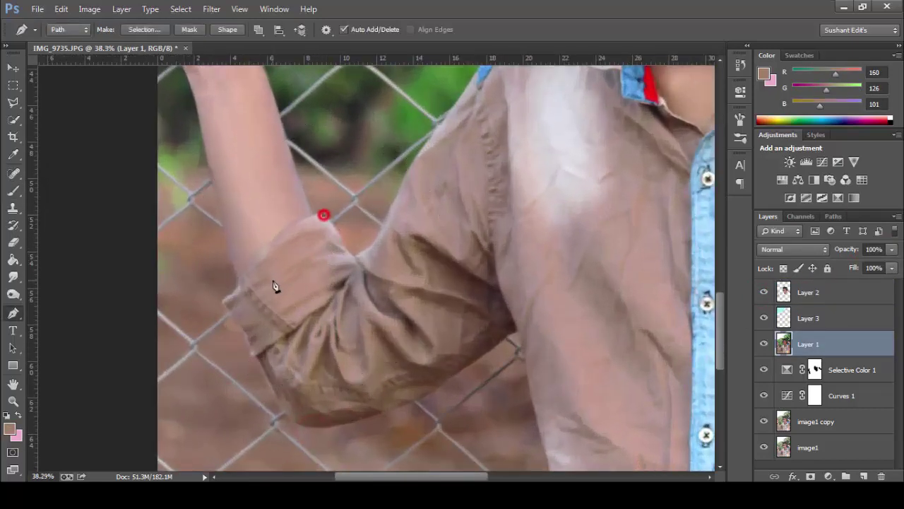
pyautogui.moveTo(236, 301); pyautogui.dragTo(202, 320)
pyautogui.click(223, 303)
pyautogui.scroll(-3, 276, 289)
pyautogui.hscroll(3, 363, 216)
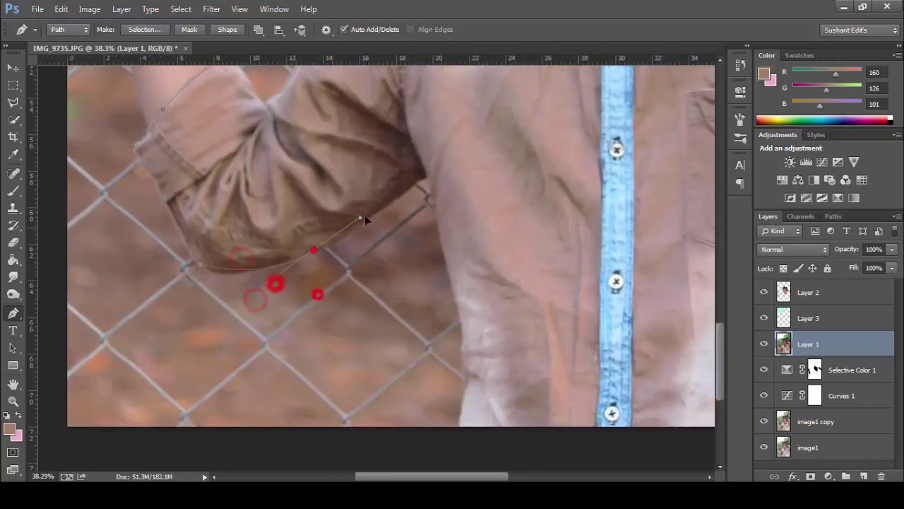
pyautogui.click(280, 267)
pyautogui.scroll(-2, 394, 205)
pyautogui.scroll(-1, 393, 289)
pyautogui.scroll(-1, 373, 258)
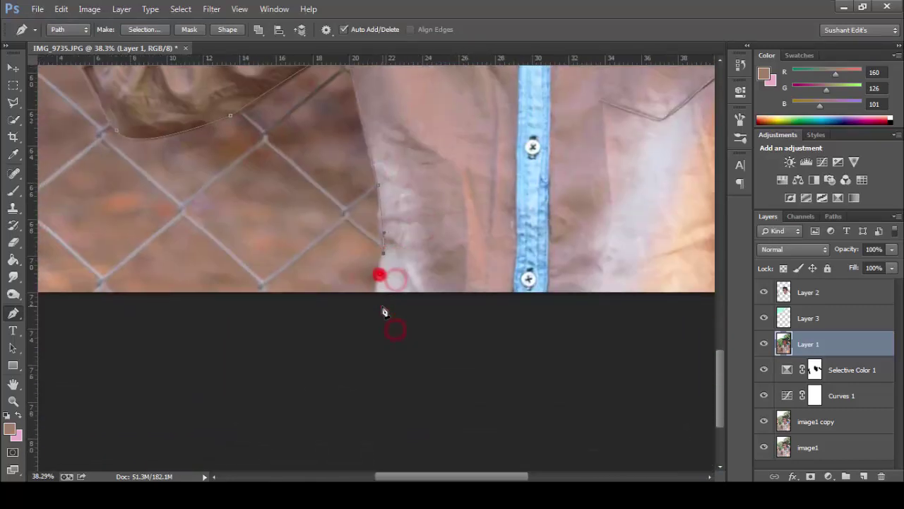
pyautogui.scroll(-1, 384, 308)
pyautogui.scroll(2, 382, 281)
pyautogui.scroll(1, 485, 283)
pyautogui.scroll(1, 478, 228)
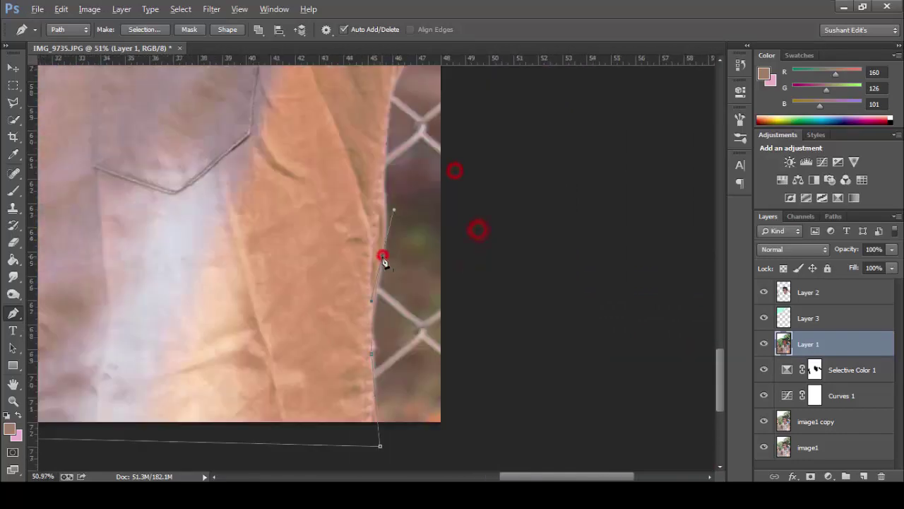
pyautogui.scroll(1, 384, 256)
pyautogui.scroll(-1, 296, 295)
pyautogui.scroll(-2, 337, 212)
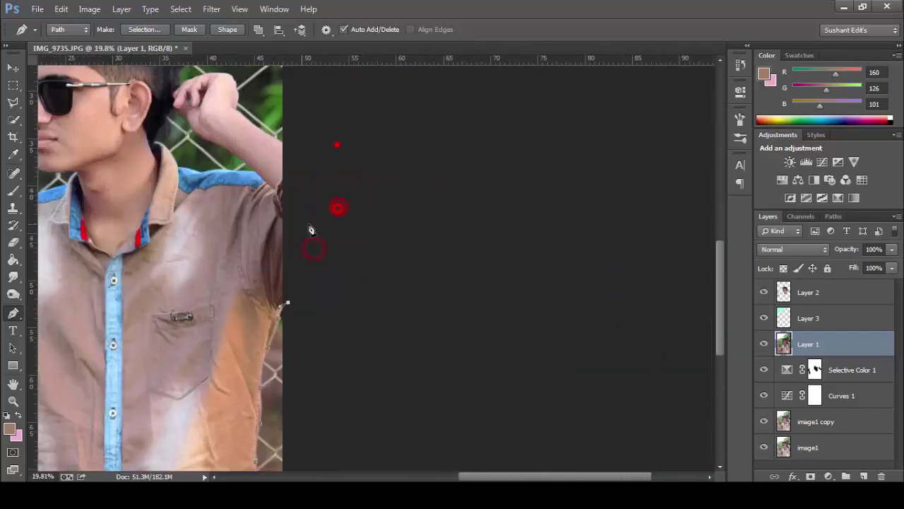
pyautogui.scroll(2, 309, 228)
# Extend the path up the shirt's right side, along the blue shoulder to the collar.
pyautogui.click(292, 163)
pyautogui.click(236, 191)
pyautogui.click(216, 187)
pyautogui.click(262, 174)
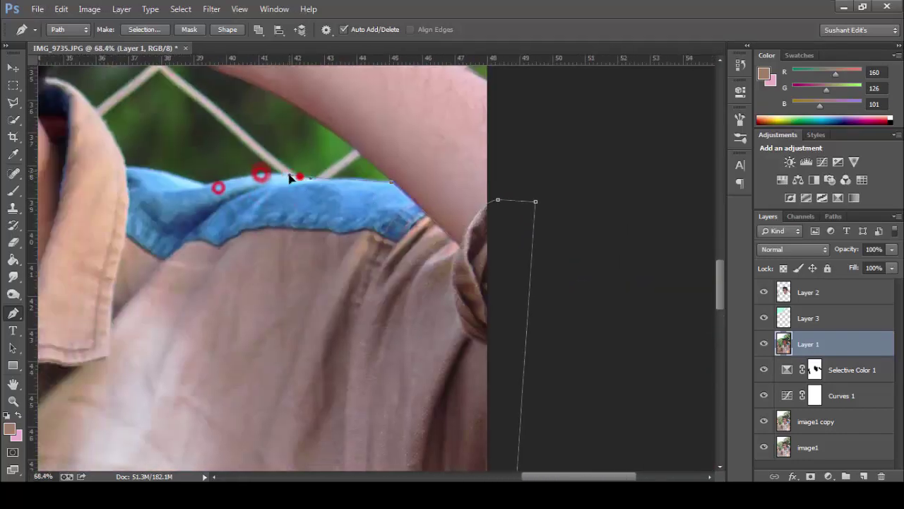
pyautogui.click(304, 187)
pyautogui.scroll(1, 319, 212)
pyautogui.click(319, 212)
pyautogui.scroll(-1, 319, 212)
pyautogui.click(292, 151)
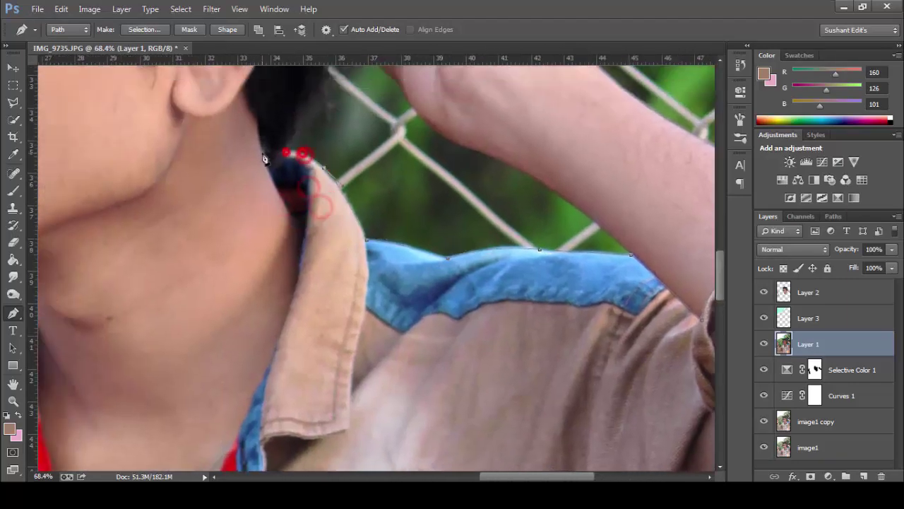
pyautogui.scroll(-2, 289, 246)
pyautogui.scroll(2, 261, 210)
pyautogui.scroll(-1, 261, 210)
# Trace the path around the collar's lower edge and up the left side of the neck.
pyautogui.click(303, 281)
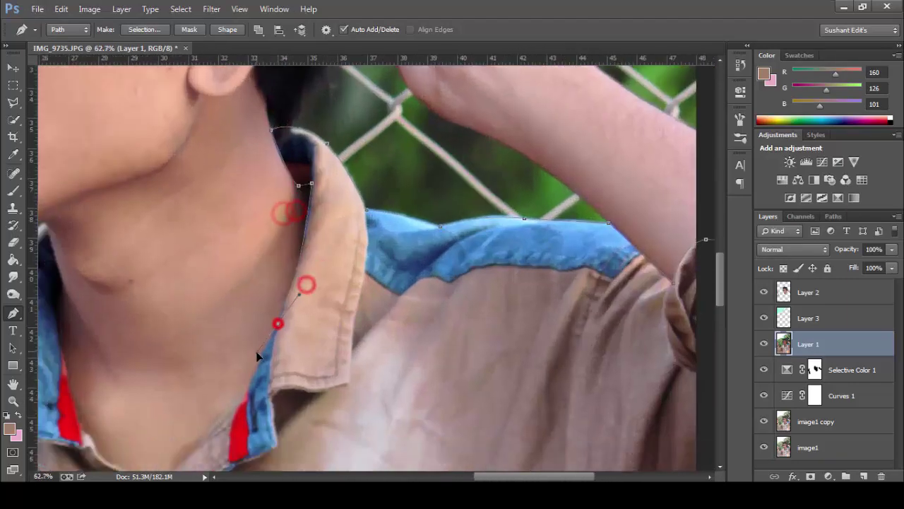
pyautogui.click(294, 326)
pyautogui.scroll(1, 288, 283)
pyautogui.moveTo(288, 283); pyautogui.dragTo(311, 236)
pyautogui.click(273, 252)
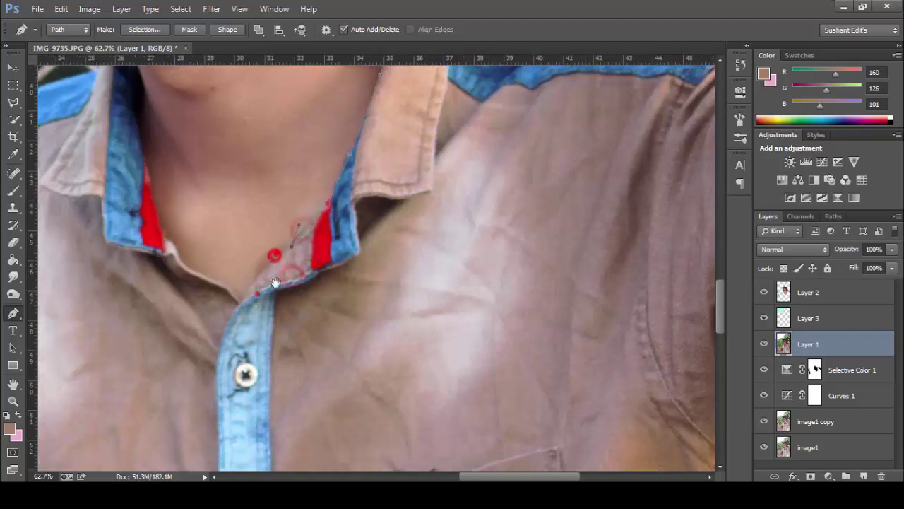
pyautogui.click(256, 290)
pyautogui.moveTo(256, 290); pyautogui.dragTo(310, 466)
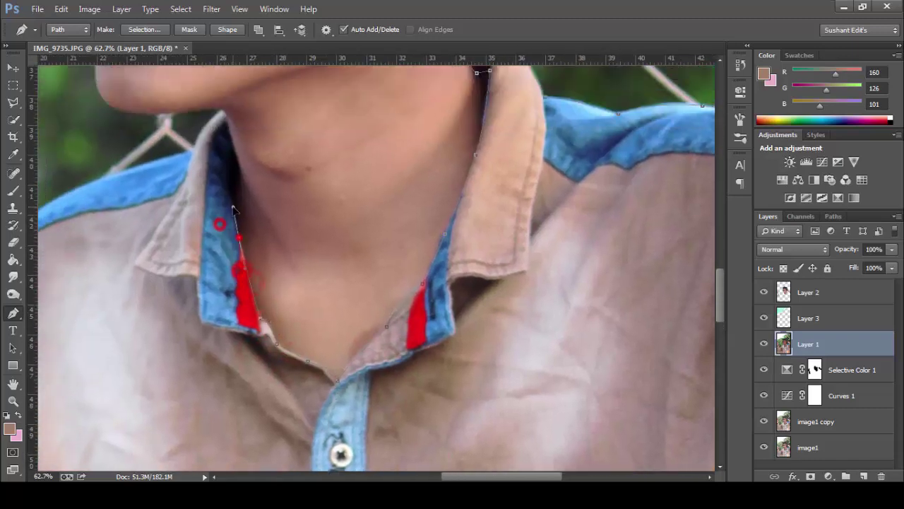
pyautogui.click(267, 323)
pyautogui.click(256, 262)
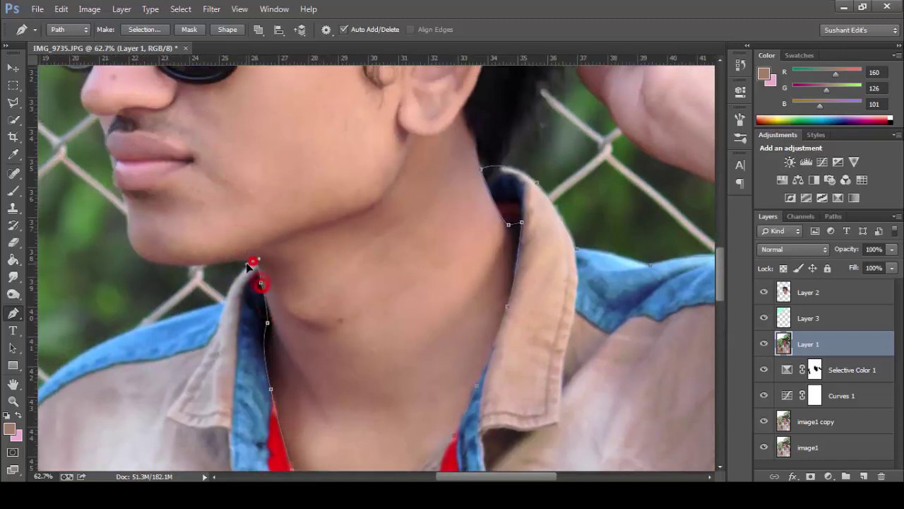
# Finish the path along the left shoulder and down the arm, closing it, then fit the image on screen.
pyautogui.scroll(-1, 249, 265)
pyautogui.scroll(-3, 228, 289)
pyautogui.click(206, 264)
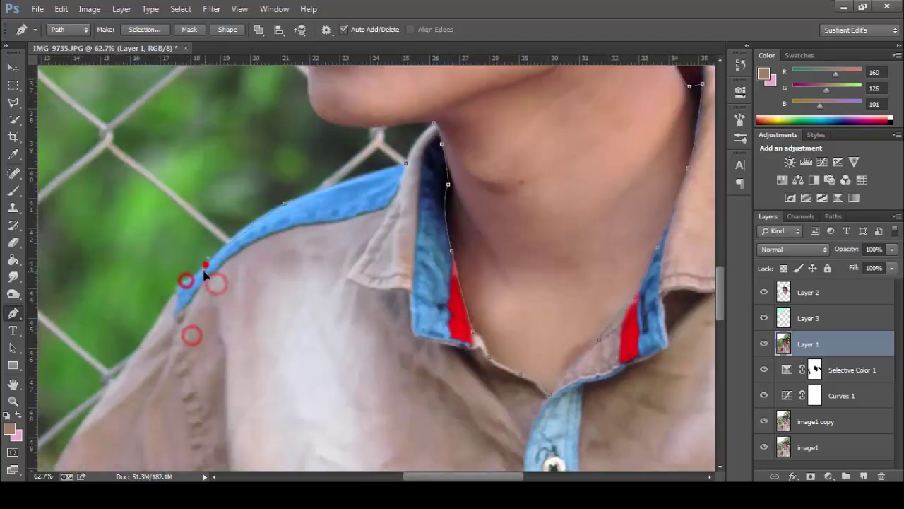
pyautogui.scroll(-3, 177, 284)
pyautogui.click(156, 299)
pyautogui.scroll(-3, 154, 303)
pyautogui.click(157, 298)
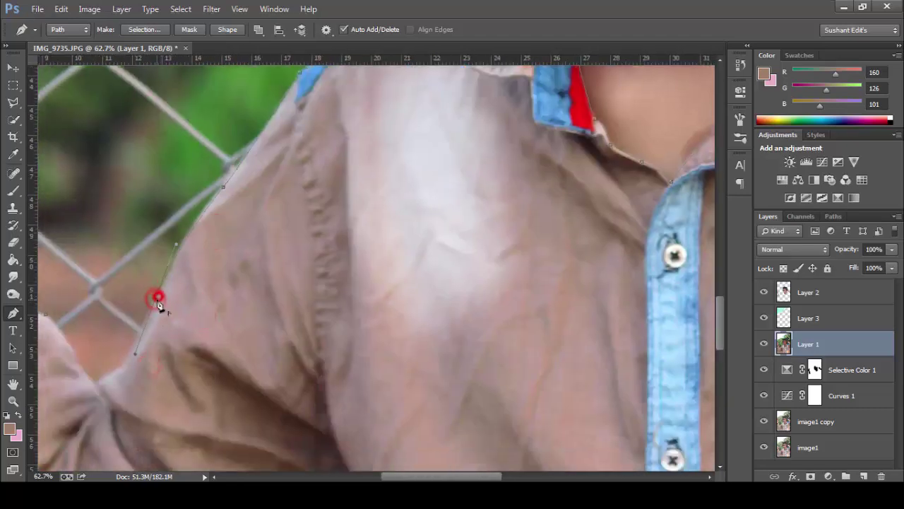
pyautogui.scroll(-3, 158, 304)
pyautogui.click(202, 218)
pyautogui.scroll(1, 162, 208)
pyautogui.click(168, 216)
pyautogui.hotkey('ctrl', '0')
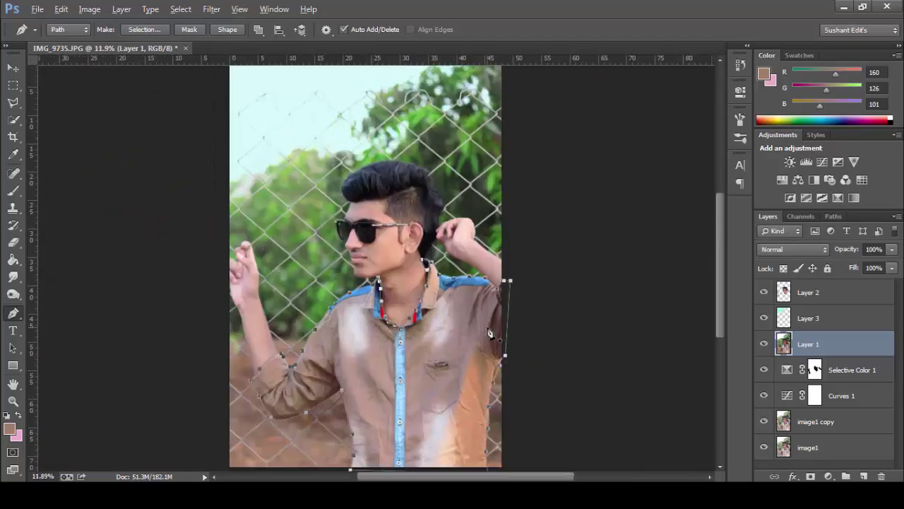
# Turn the shirt path into a selection feathered by 5 px.
pyautogui.hotkey('ctrl', 'Return')
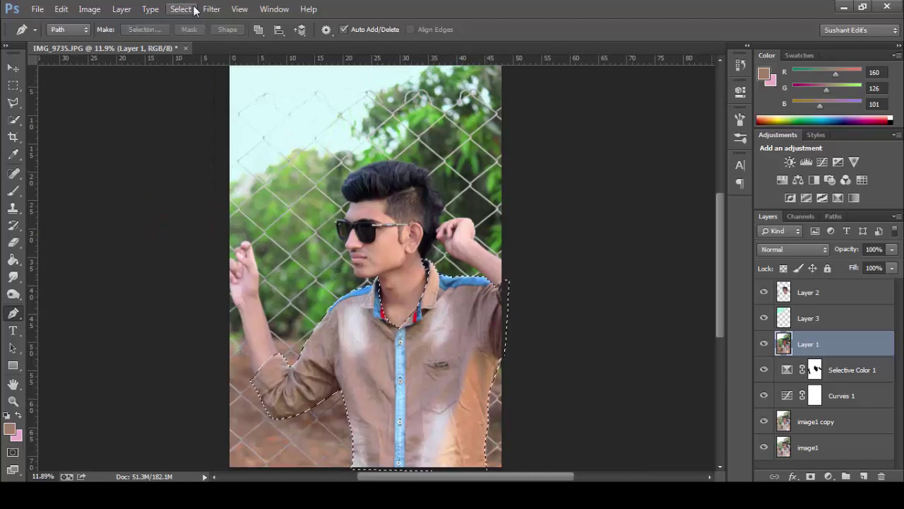
pyautogui.click(182, 9)
pyautogui.moveTo(238, 168)
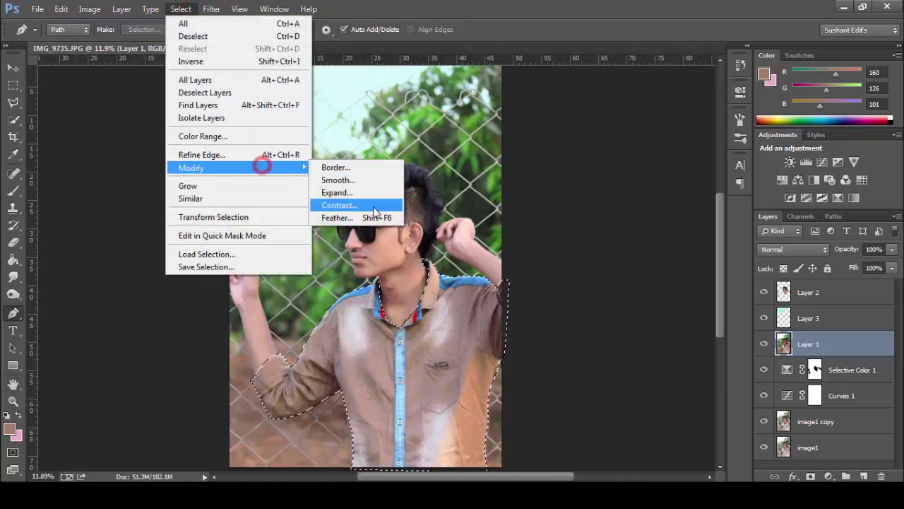
pyautogui.click(361, 219)
pyautogui.write('5')
pyautogui.click(538, 169)
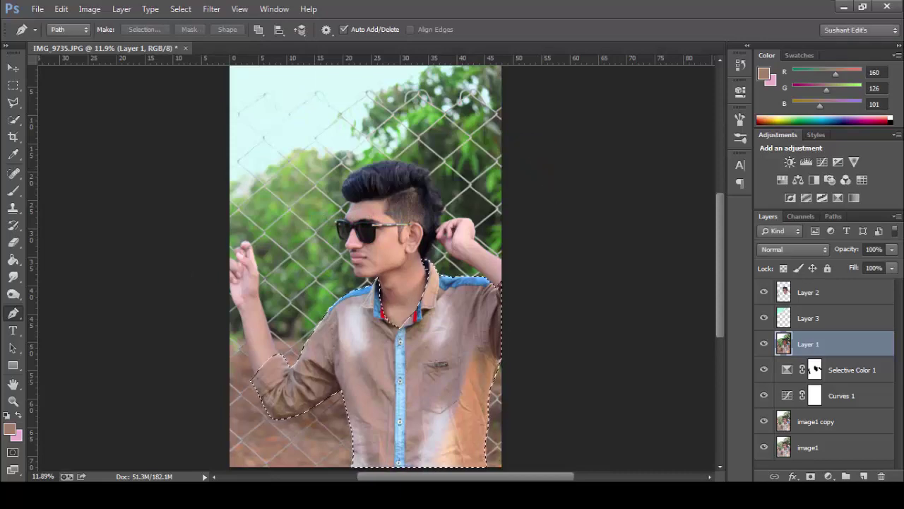
# Copy the shirt to a new layer and recolour it with Hue +180, Saturation +42.
pyautogui.hotkey('ctrl', 'j')
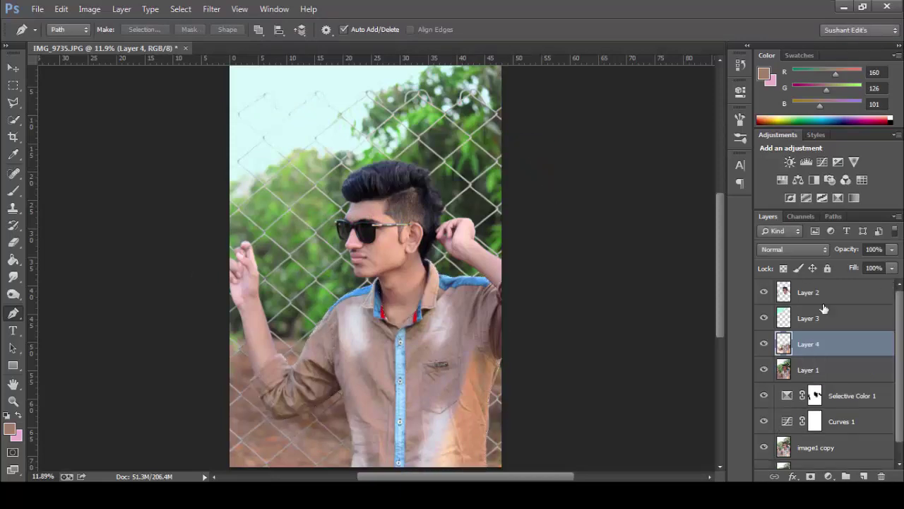
pyautogui.hotkey('ctrl', 'u')
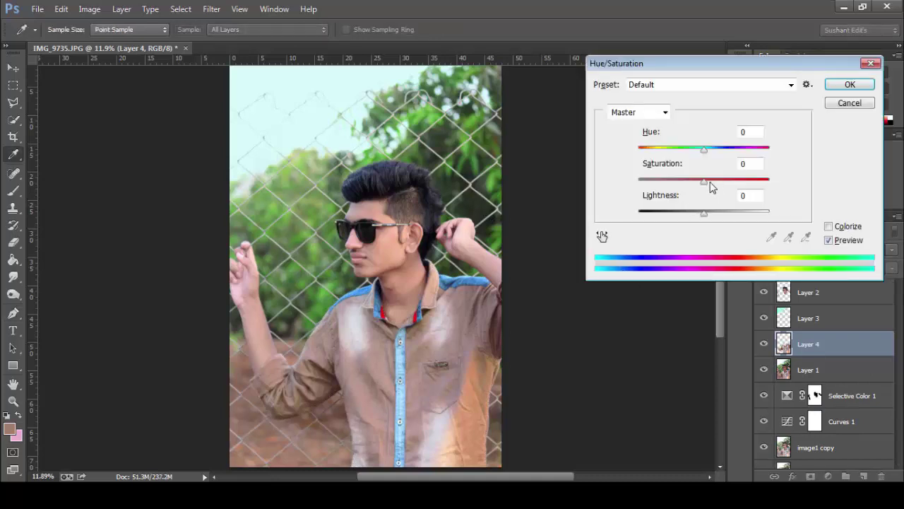
pyautogui.moveTo(703, 182)
pyautogui.mouseDown()
pyautogui.moveTo(673, 184)
pyautogui.moveTo(715, 183)
pyautogui.mouseUp()
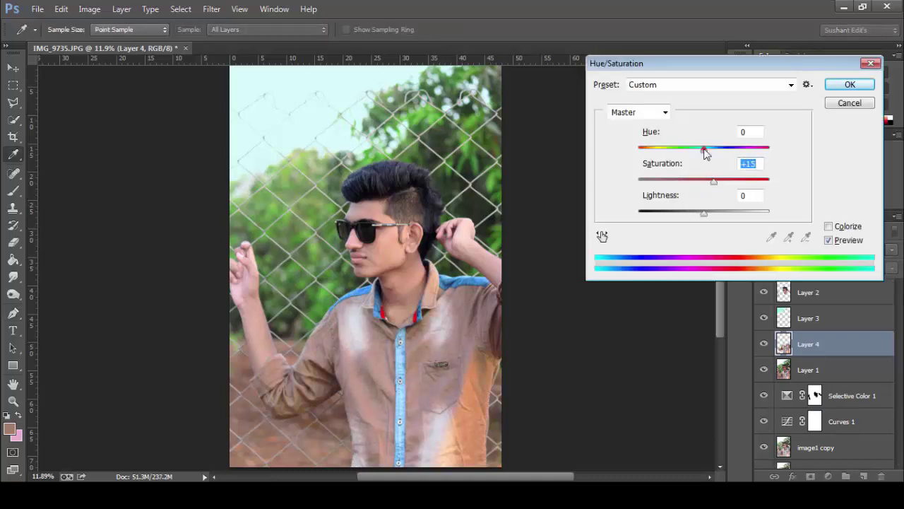
pyautogui.moveTo(705, 152)
pyautogui.mouseDown()
pyautogui.moveTo(700, 145)
pyautogui.moveTo(666, 155)
pyautogui.moveTo(716, 145)
pyautogui.moveTo(749, 162)
pyautogui.moveTo(780, 157)
pyautogui.mouseUp()
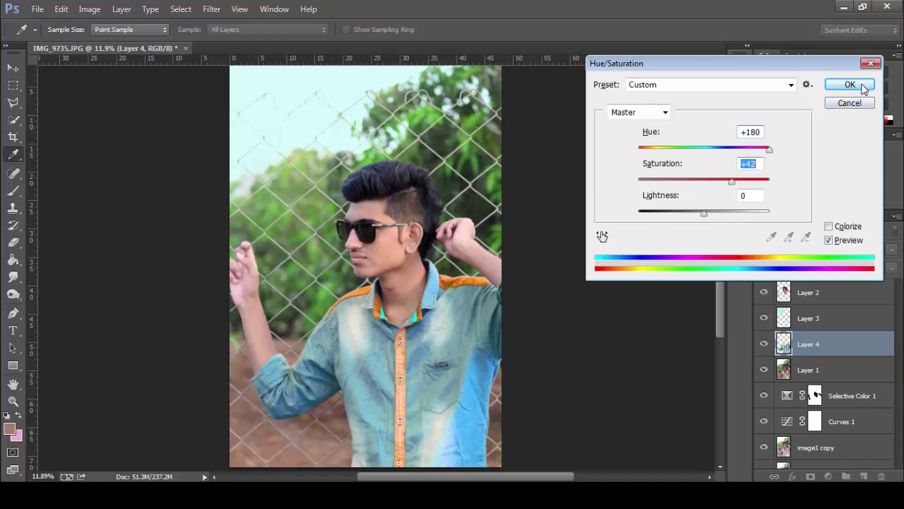
pyautogui.click(829, 240)
pyautogui.click(829, 240)
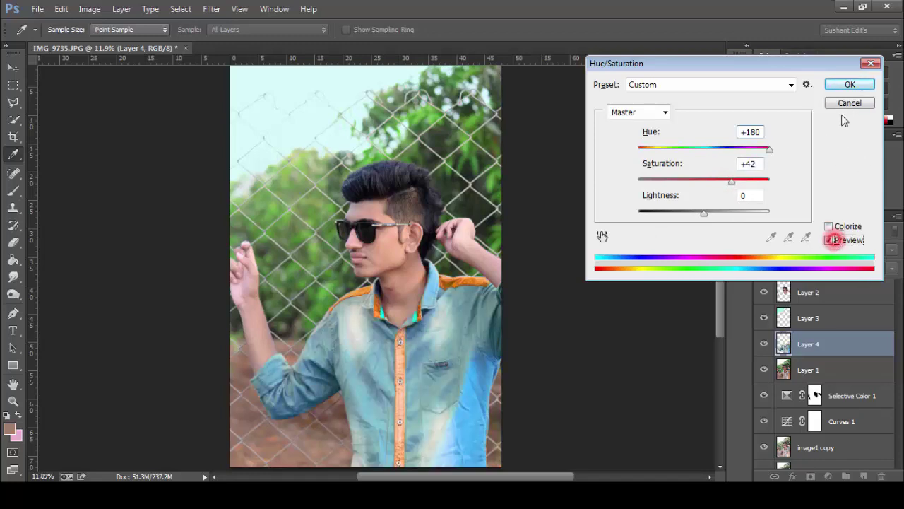
pyautogui.click(835, 86)
# In Selective Color, adjust the Reds: remove black and shift cyan and yellow.
pyautogui.click(90, 9)
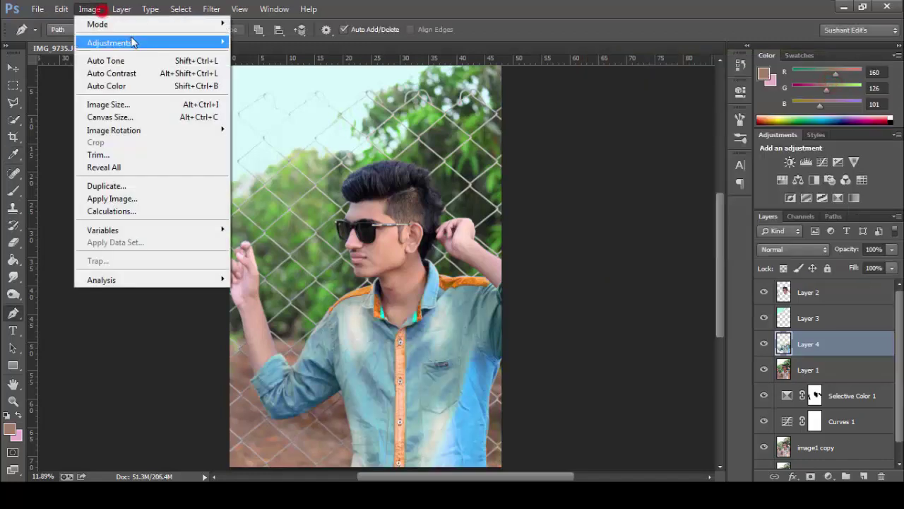
pyautogui.click(132, 41)
pyautogui.click(327, 243)
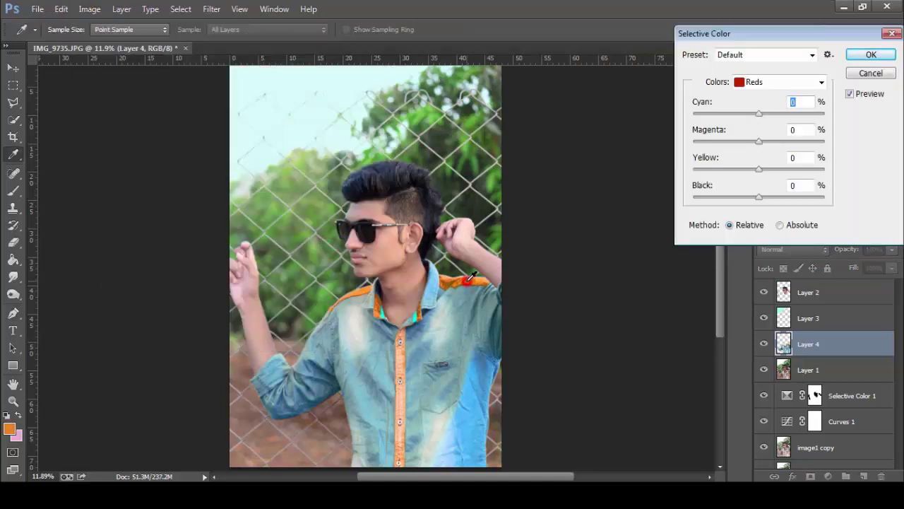
pyautogui.moveTo(757, 199); pyautogui.dragTo(716, 205)
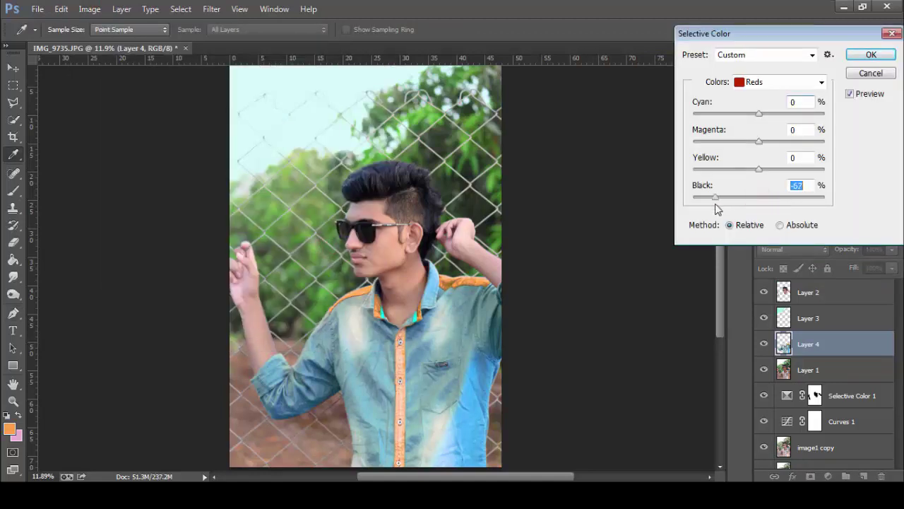
pyautogui.moveTo(775, 119)
pyautogui.mouseDown()
pyautogui.moveTo(758, 118)
pyautogui.moveTo(808, 143)
pyautogui.mouseUp()
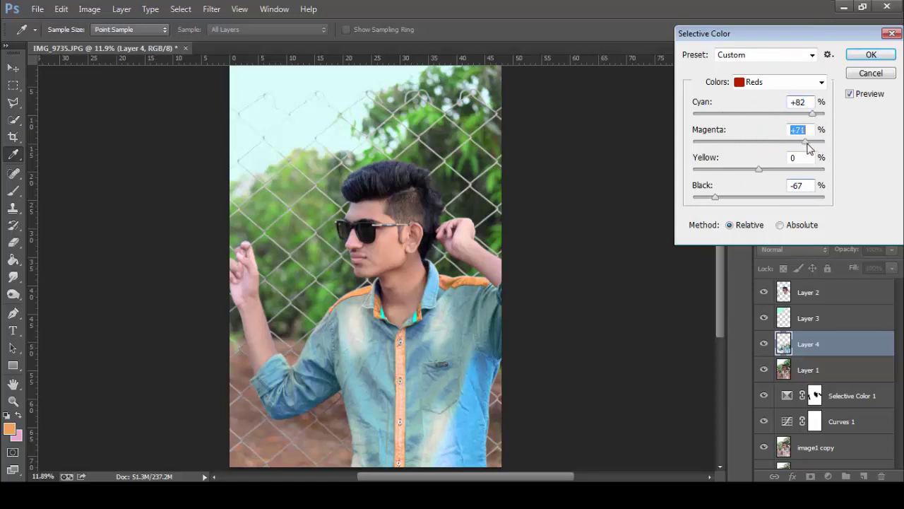
pyautogui.moveTo(780, 173); pyautogui.dragTo(756, 174)
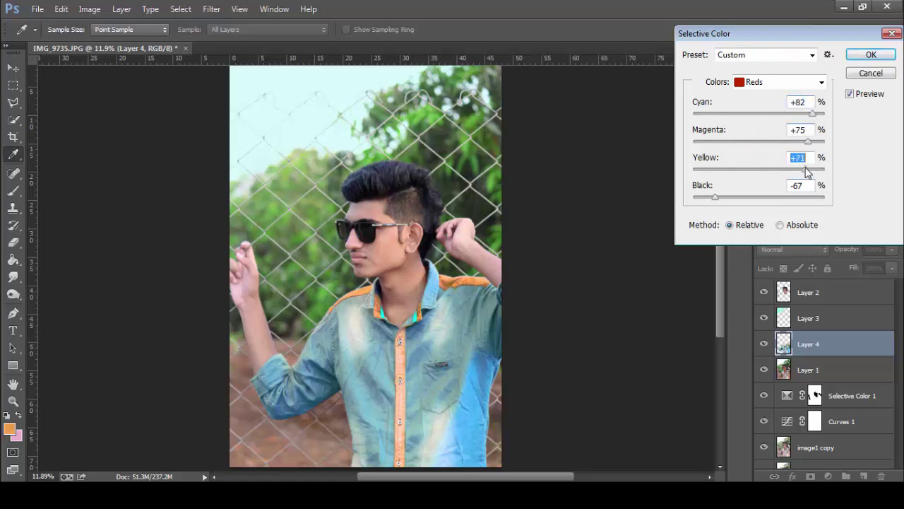
# Add cyan and black to the Cyans, apply, then raise Hue/Saturation saturation to +12.
pyautogui.click(781, 81)
pyautogui.click(771, 133)
pyautogui.moveTo(759, 113)
pyautogui.mouseDown()
pyautogui.moveTo(801, 115)
pyautogui.moveTo(788, 126)
pyautogui.moveTo(790, 146)
pyautogui.mouseUp()
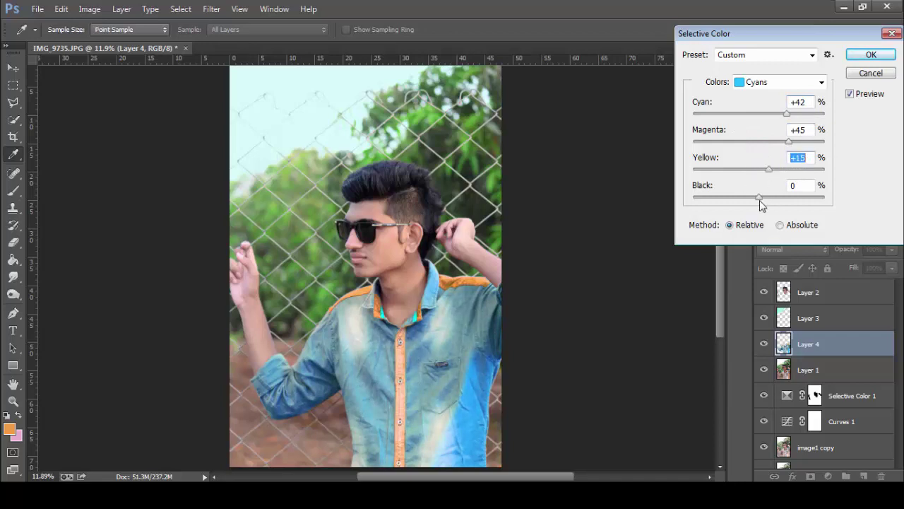
pyautogui.moveTo(760, 199); pyautogui.dragTo(777, 200)
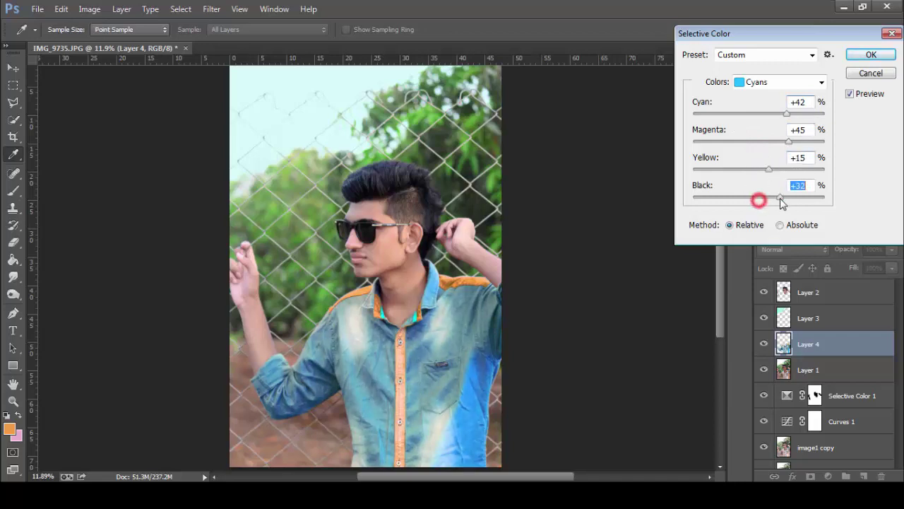
pyautogui.click(872, 55)
pyautogui.hotkey('ctrl', 'u')
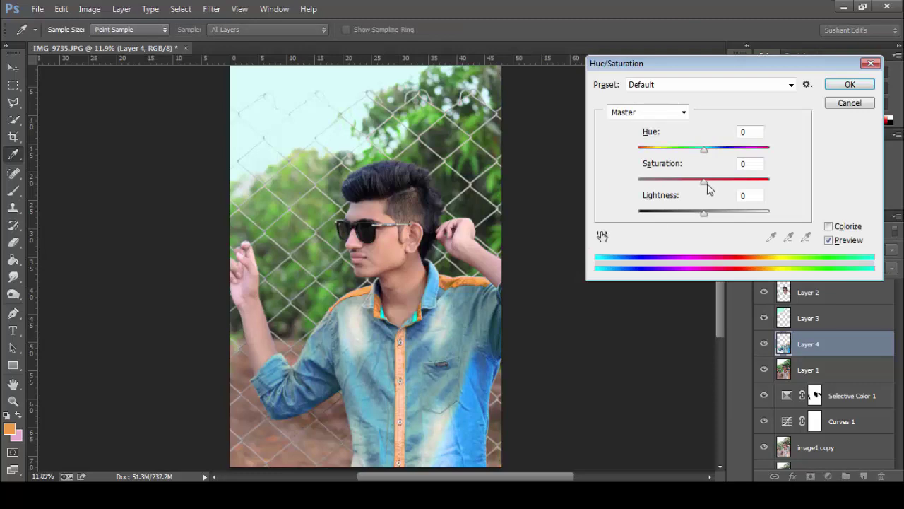
pyautogui.moveTo(707, 183); pyautogui.dragTo(712, 186)
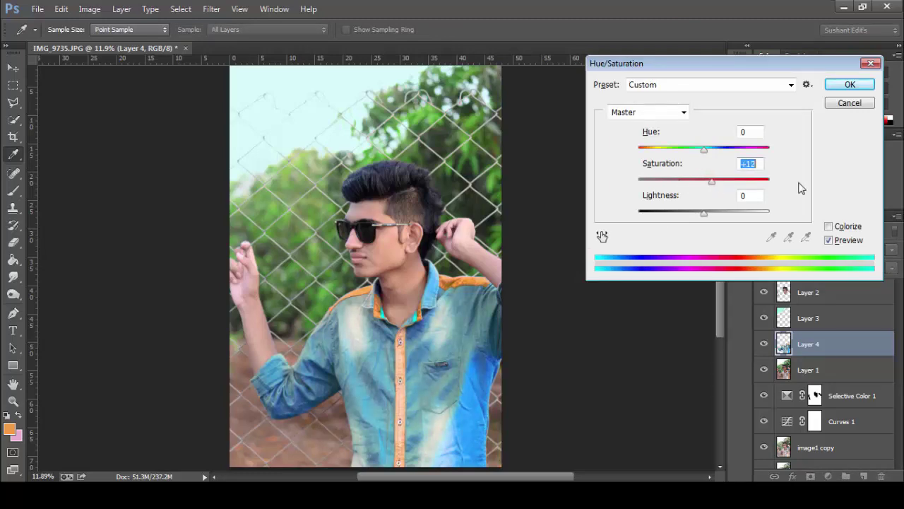
# Apply the +12 saturation and toggle Layer 4 off and on to compare the shirt.
pyautogui.click(837, 84)
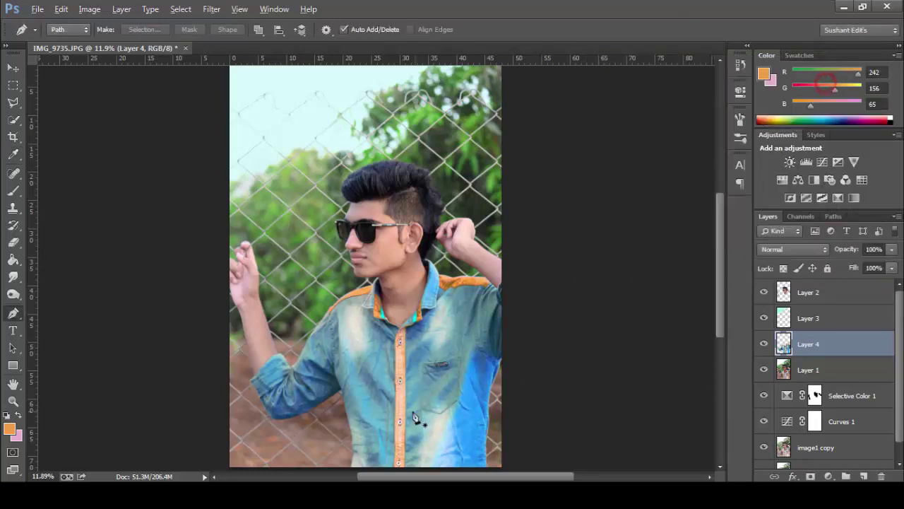
pyautogui.scroll(3, 414, 409)
pyautogui.scroll(-1, 414, 266)
pyautogui.scroll(-2, 424, 235)
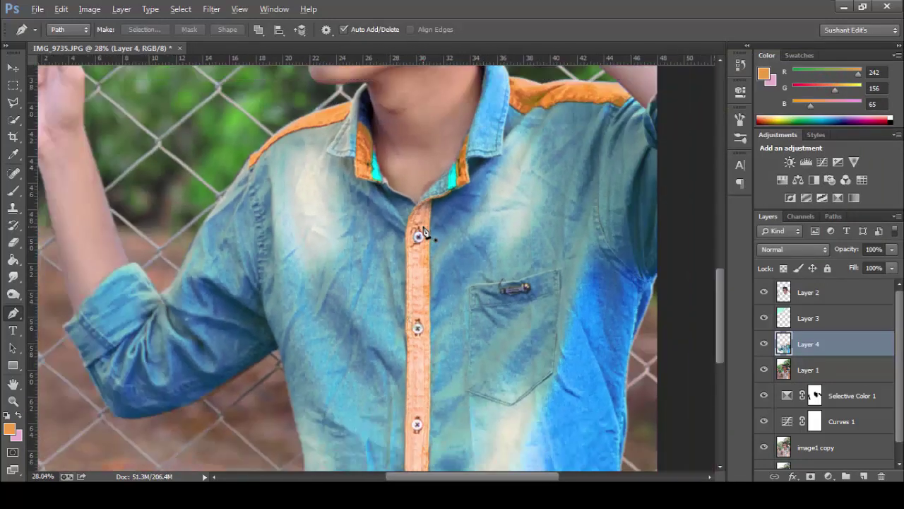
pyautogui.scroll(-3, 424, 237)
pyautogui.scroll(-2, 426, 233)
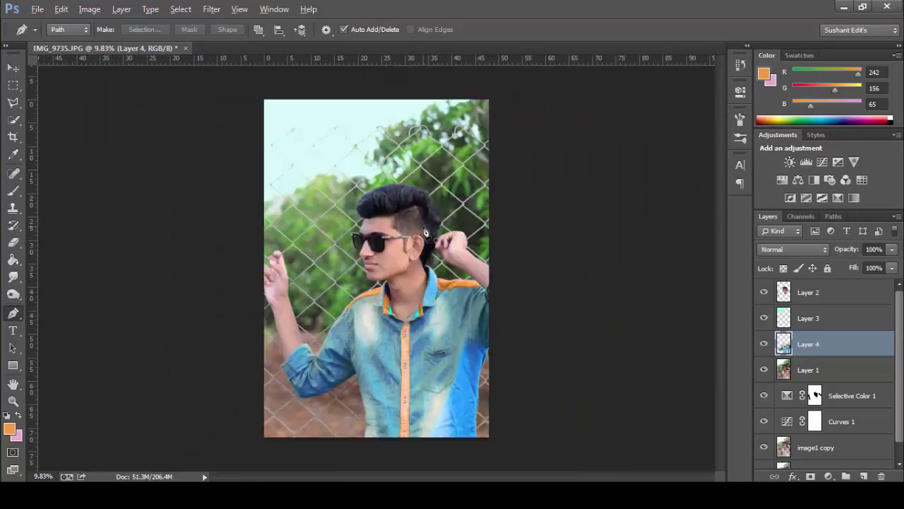
pyautogui.click(764, 344)
pyautogui.click(764, 345)
# Duplicate Layer 2 to create Layer 2 copy.
pyautogui.click(808, 369)
pyautogui.scroll(2, 410, 280)
pyautogui.scroll(1, 409, 280)
pyautogui.scroll(1, 360, 264)
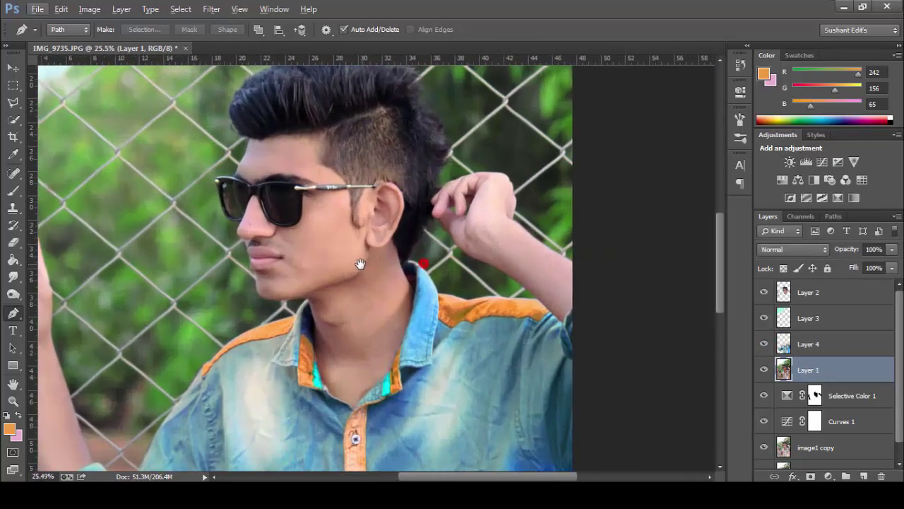
pyautogui.click(829, 291)
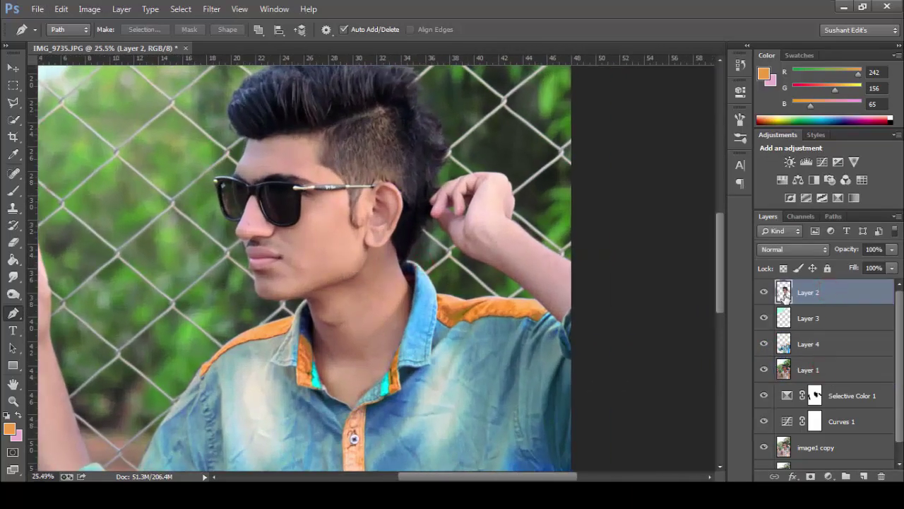
pyautogui.hotkey('ctrl', 'j')
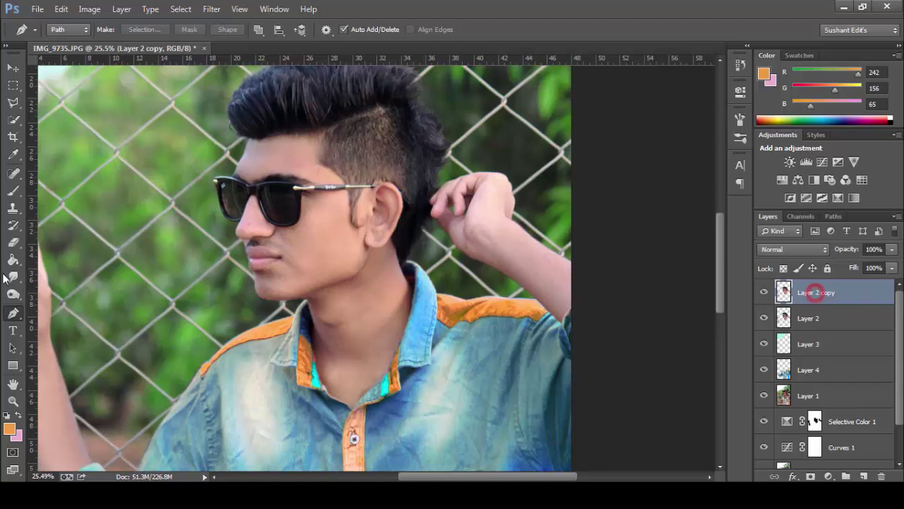
pyautogui.rightClick(12, 277)
# Switch to the Smudge Tool at 48% strength and smudge the forehead skin.
pyautogui.click(57, 298)
pyautogui.scroll(2, 313, 287)
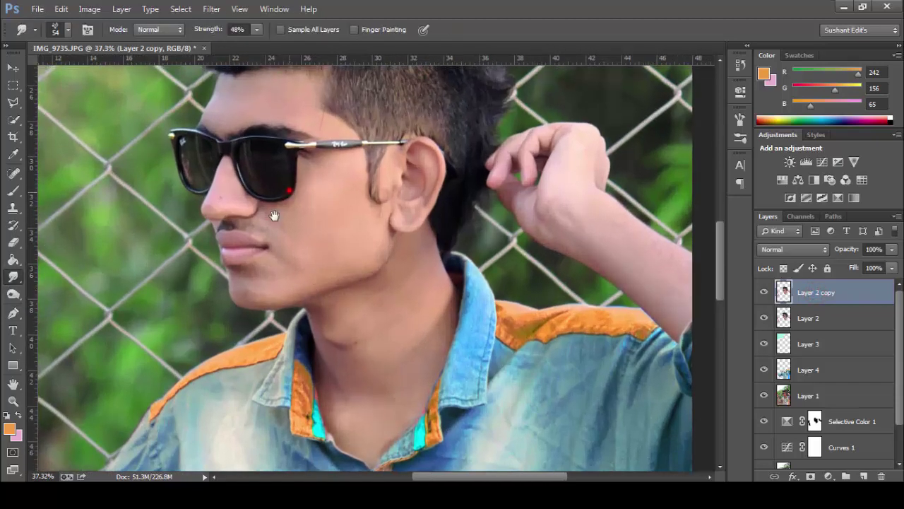
pyautogui.moveTo(274, 215); pyautogui.dragTo(208, 312)
pyautogui.click(69, 31)
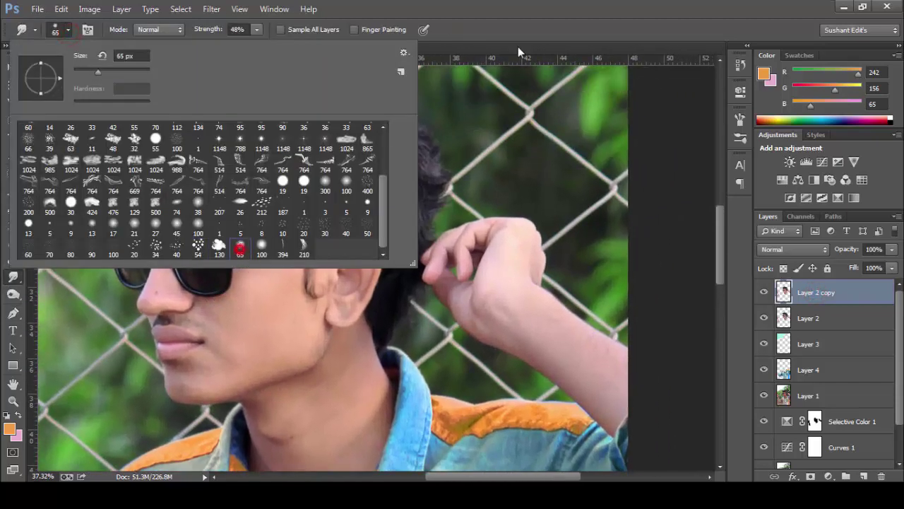
pyautogui.click(529, 14)
pyautogui.scroll(1, 193, 220)
pyautogui.scroll(1, 194, 220)
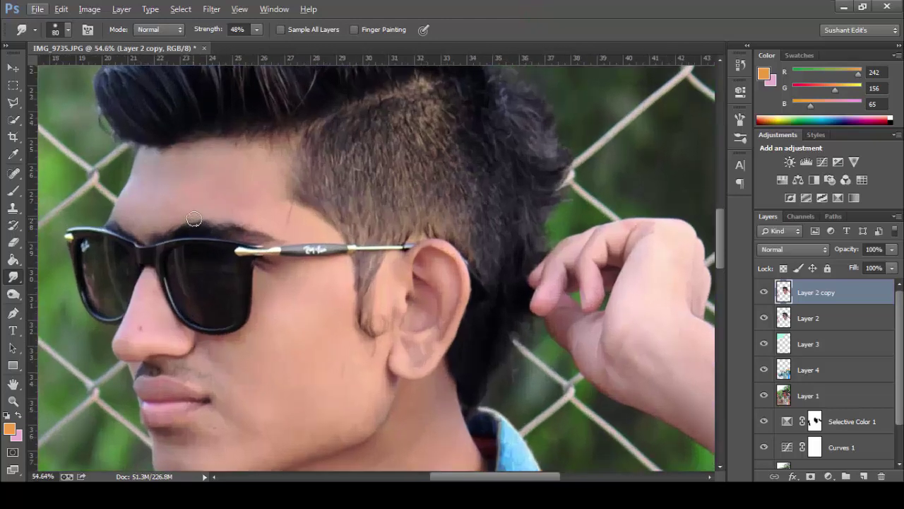
pyautogui.click(150, 161)
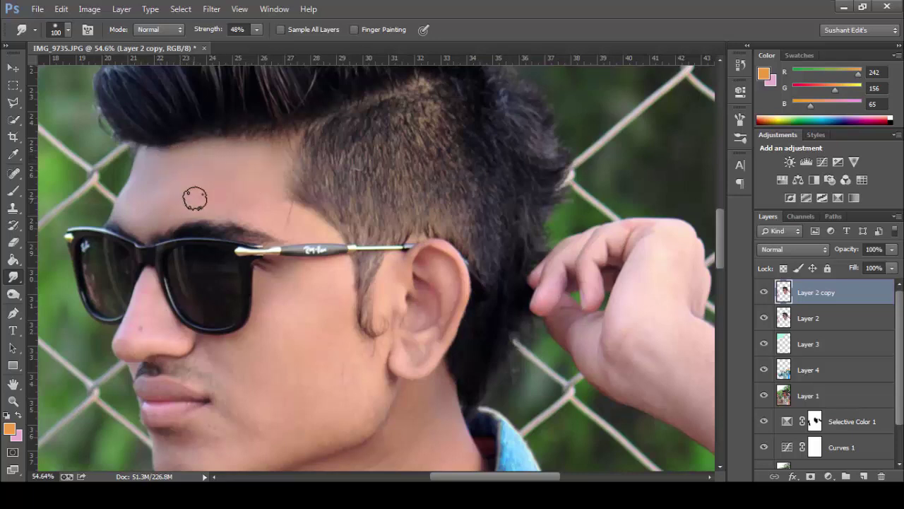
# Smudge the cheek, jaw and lower-cheek skin near the ear smooth.
pyautogui.click(245, 176)
pyautogui.click(287, 217)
pyautogui.scroll(-2, 283, 219)
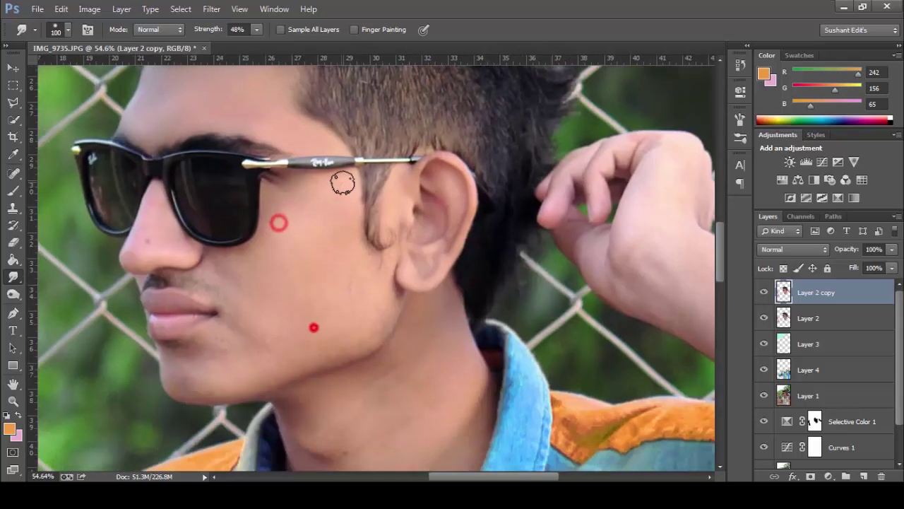
pyautogui.click(341, 182)
pyautogui.click(268, 273)
pyautogui.scroll(-1, 329, 295)
pyautogui.click(323, 255)
pyautogui.click(317, 186)
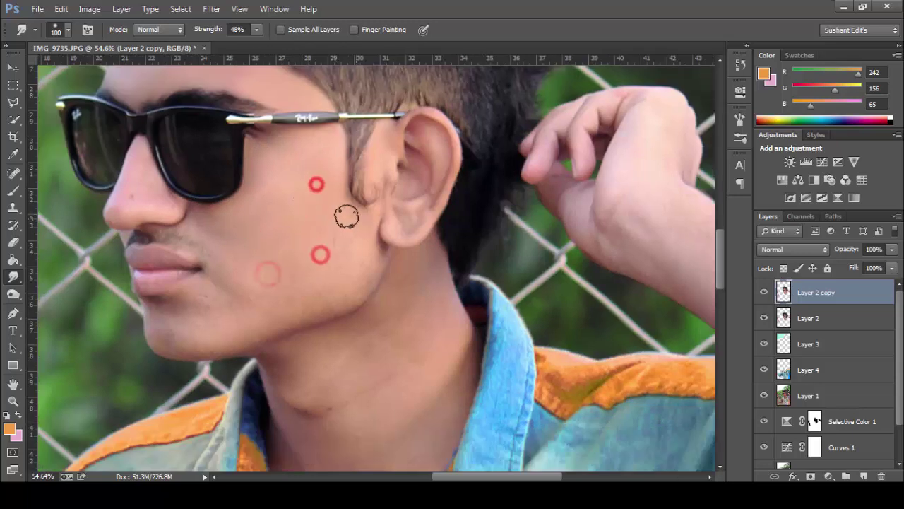
pyautogui.click(361, 279)
# With the brush shrunk to 70 then 40, smooth skin beside the mouth, nose and nostril.
pyautogui.press('[')
pyautogui.press('[')
pyautogui.press('[')
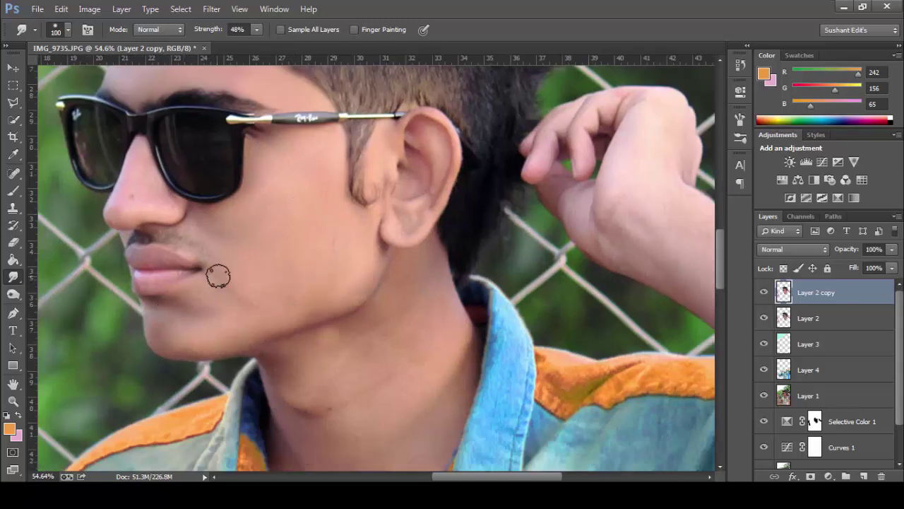
pyautogui.scroll(1, 218, 273)
pyautogui.click(196, 226)
pyautogui.click(122, 125)
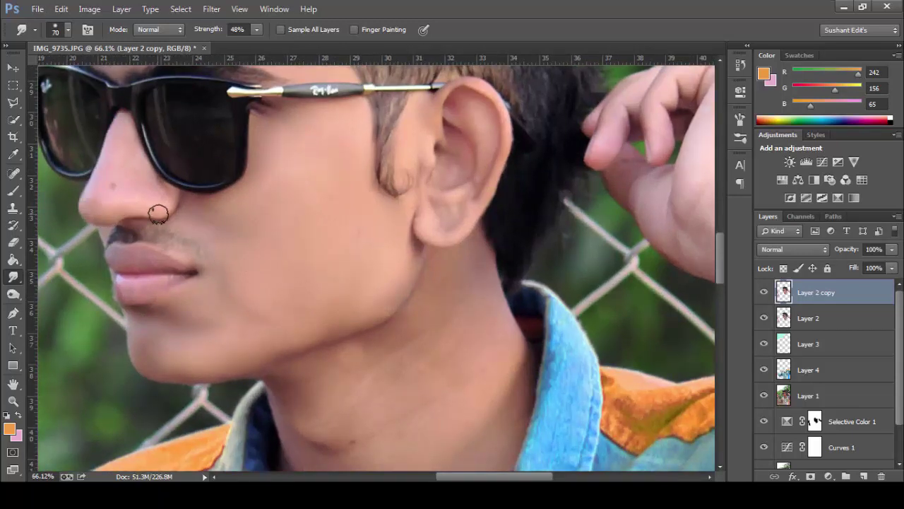
pyautogui.click(121, 125)
pyautogui.press('[')
pyautogui.press('[')
pyautogui.press('[')
pyautogui.click(100, 192)
pyautogui.scroll(2, 125, 236)
pyautogui.click(134, 240)
pyautogui.click(178, 255)
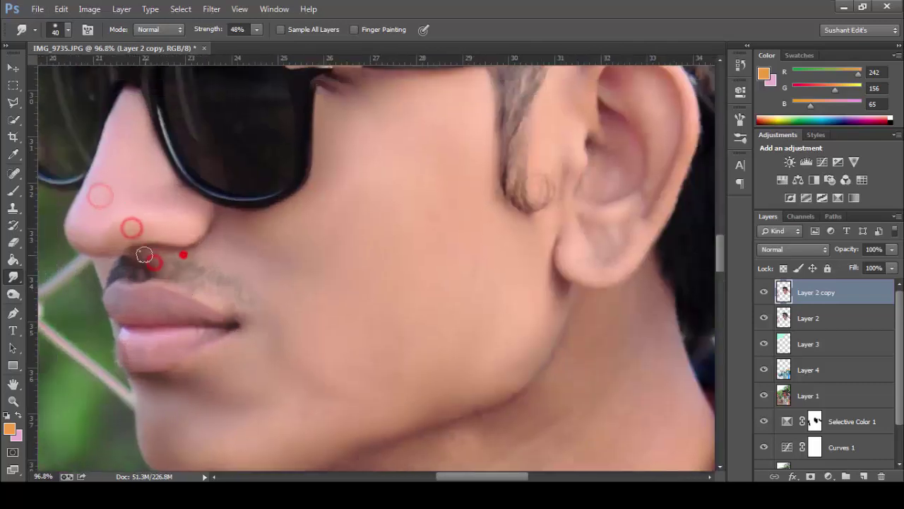
pyautogui.click(220, 216)
# Enlarge the smudge brush to 100 and smooth the skin below the ear and on the neck.
pyautogui.press(']')
pyautogui.press(']')
pyautogui.press(']')
pyautogui.scroll(-1, 196, 296)
pyautogui.scroll(-1, 202, 323)
pyautogui.scroll(-2, 368, 355)
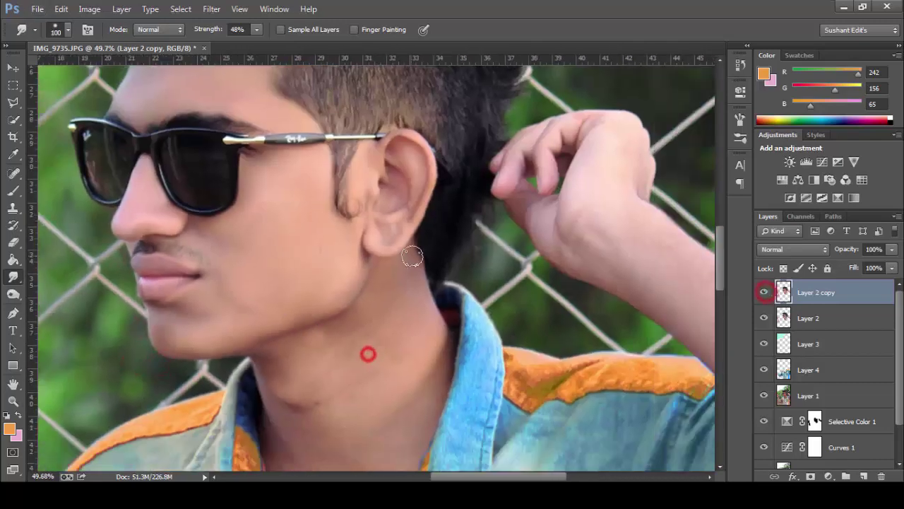
pyautogui.click(411, 255)
pyautogui.moveTo(312, 461); pyautogui.dragTo(291, 370)
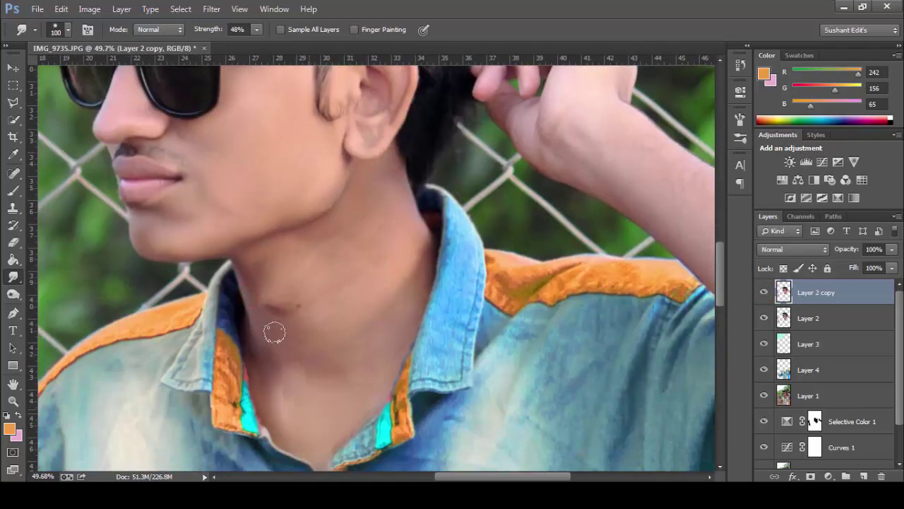
pyautogui.click(378, 240)
pyautogui.click(363, 188)
# Smooth the skin near the ear at brush size 250, then the earlobe at 70.
pyautogui.scroll(-1, 294, 242)
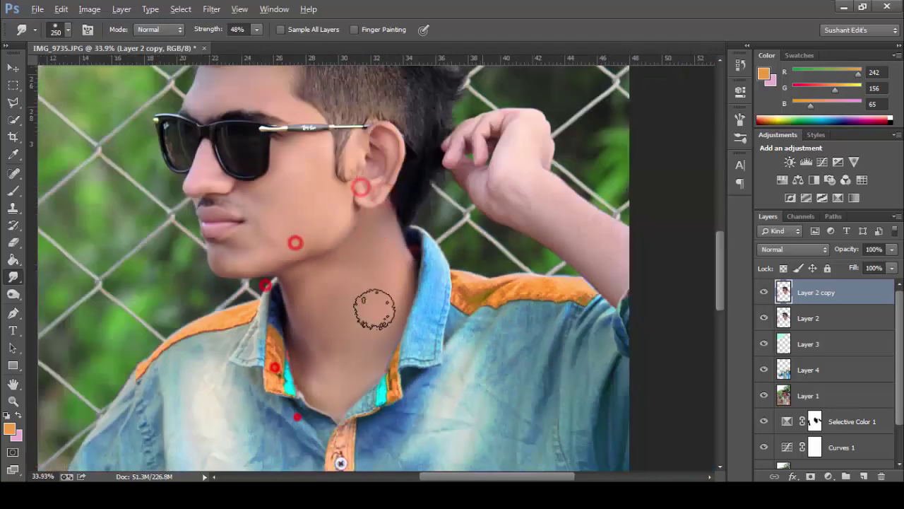
pyautogui.press(']')
pyautogui.press(']')
pyautogui.press(']')
pyautogui.click(311, 349)
pyautogui.scroll(2, 310, 349)
pyautogui.scroll(1, 323, 233)
pyautogui.press('[')
pyautogui.press('[')
pyautogui.press('[')
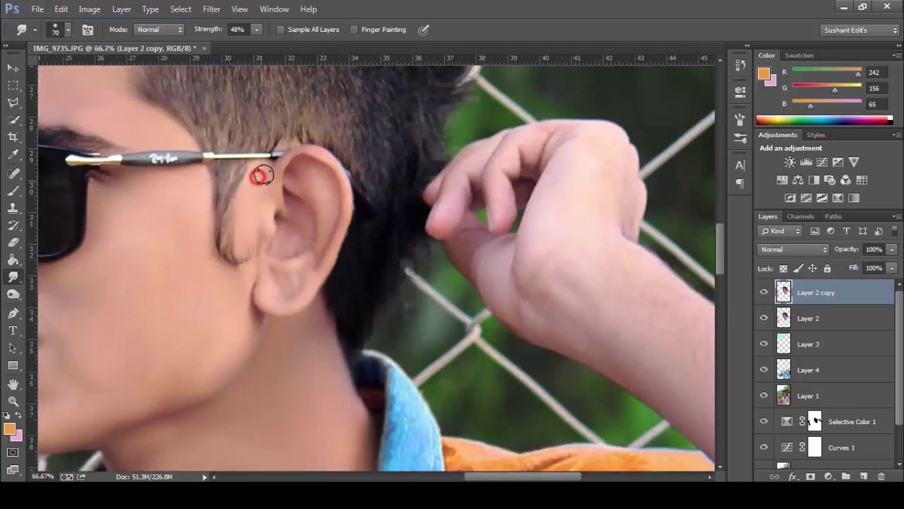
pyautogui.click(295, 267)
pyautogui.click(272, 272)
# Smudge the hand, back of the hand and wrist with a 175 brush.
pyautogui.click(292, 204)
pyautogui.scroll(-2, 406, 242)
pyautogui.press(']')
pyautogui.press(']')
pyautogui.press(']')
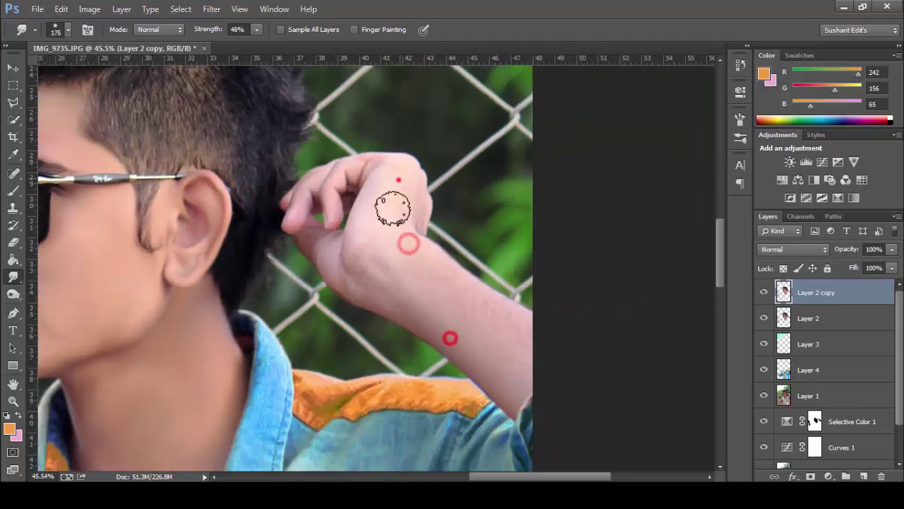
pyautogui.click(399, 180)
pyautogui.hotkey('ctrl', 'h')
pyautogui.click(408, 254)
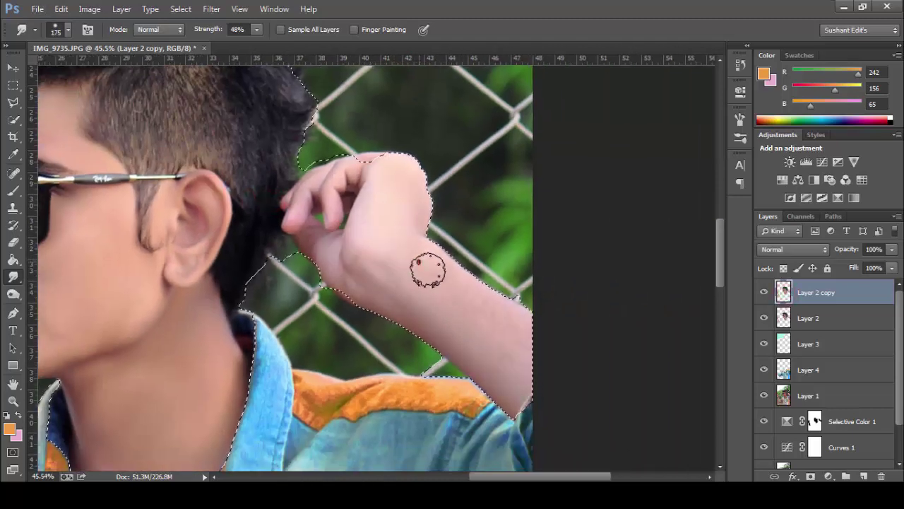
pyautogui.click(419, 262)
# Lower smudge strength to 26%, brush 100, and smooth the fingers, hand and other arm.
pyautogui.moveTo(256, 29); pyautogui.dragTo(239, 32)
pyautogui.press('[')
pyautogui.press('[')
pyautogui.press('[')
pyautogui.click(330, 203)
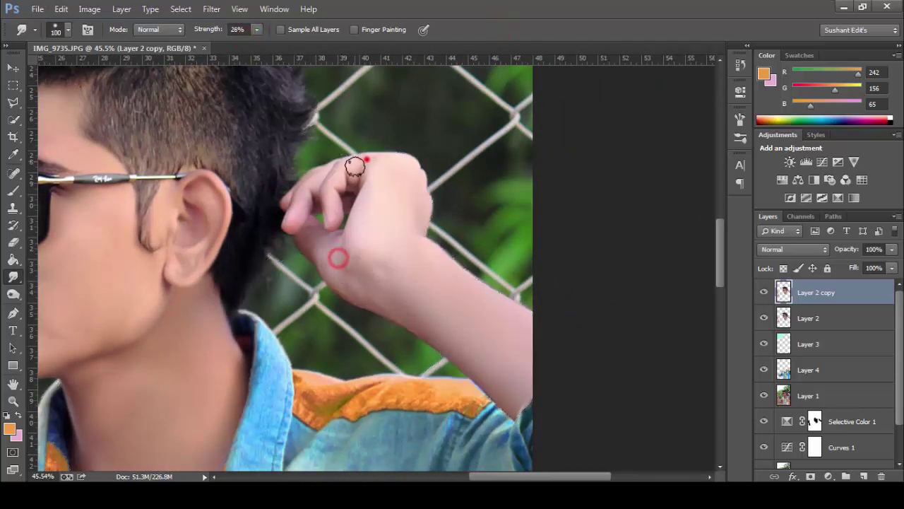
pyautogui.click(366, 160)
pyautogui.click(320, 173)
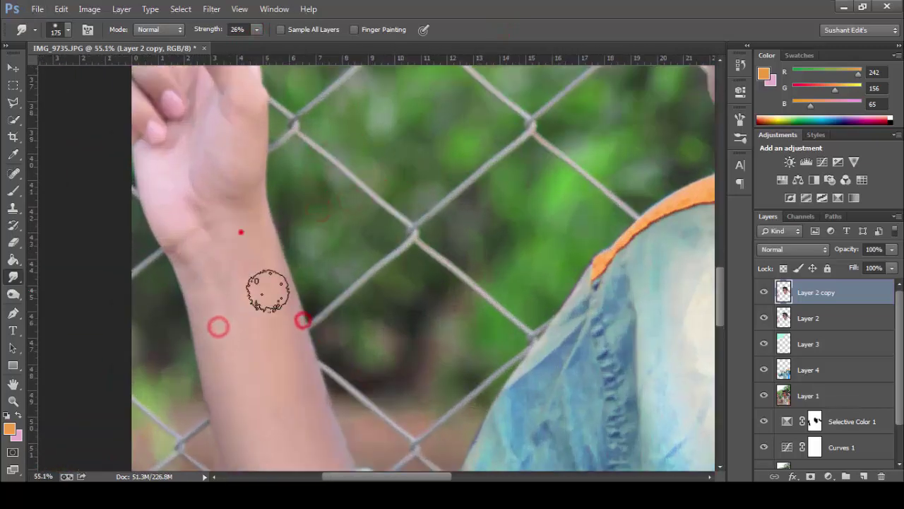
pyautogui.click(217, 206)
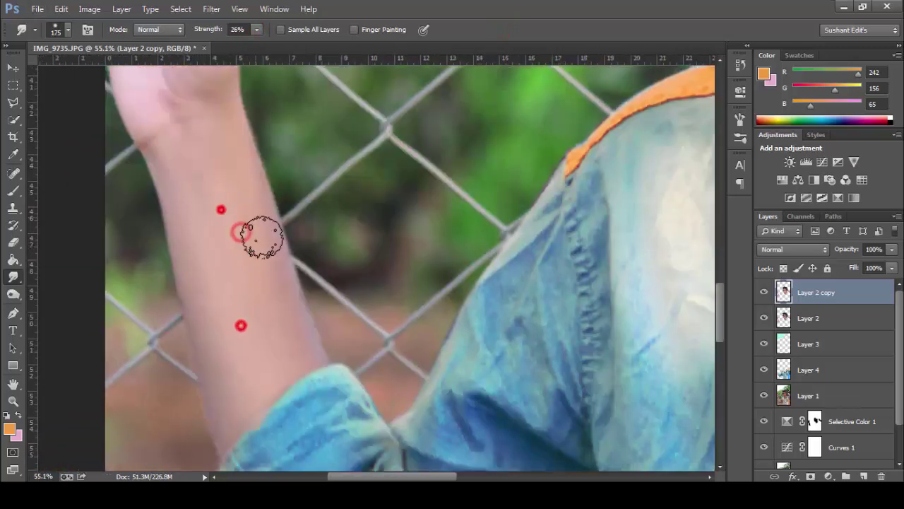
pyautogui.click(265, 317)
# Shrink the brush to 90 and smudge the finger skin smooth.
pyautogui.press('[')
pyautogui.press('[')
pyautogui.press('[')
pyautogui.scroll(3, 265, 317)
pyautogui.click(258, 210)
pyautogui.click(269, 166)
pyautogui.click(258, 205)
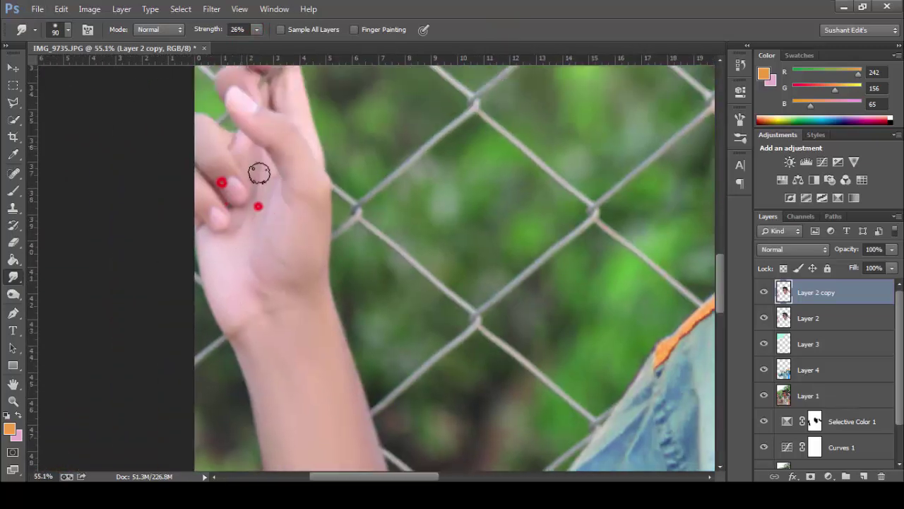
pyautogui.click(253, 164)
pyautogui.moveTo(299, 132); pyautogui.dragTo(306, 172)
# Fit the photo on screen and toggle Layer 2 copy off and on to compare.
pyautogui.hotkey('ctrl', '0')
pyautogui.click(765, 293)
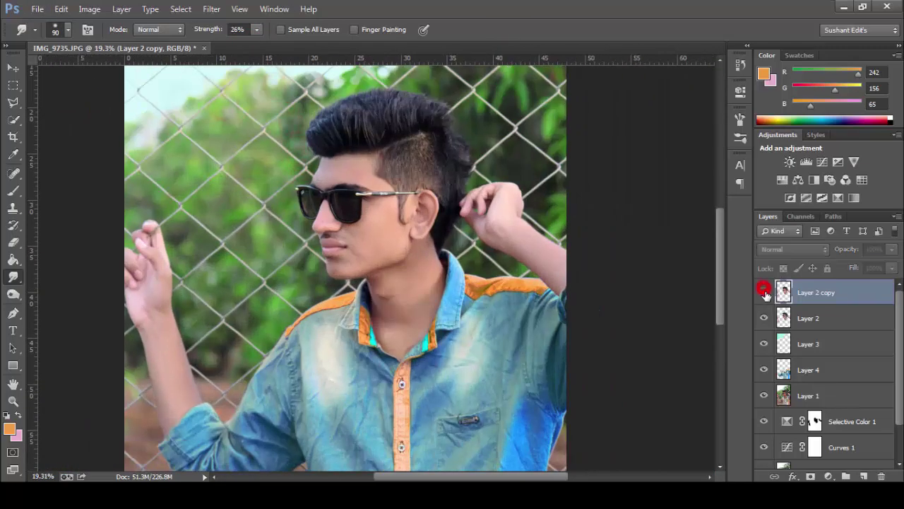
pyautogui.click(360, 258)
# Run Filter > Imagenomic > Portraiture with the Smoothing: High preset after previewing the face.
pyautogui.click(211, 8)
pyautogui.moveTo(232, 287)
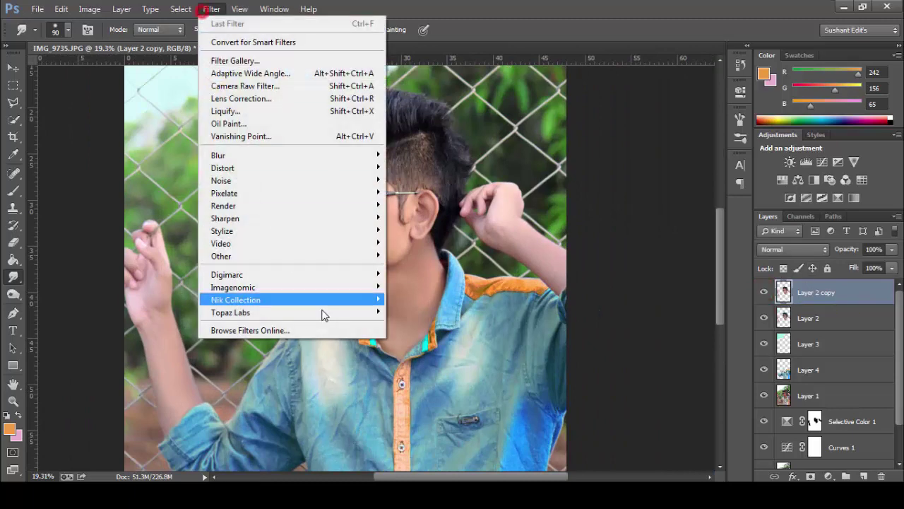
pyautogui.click(417, 301)
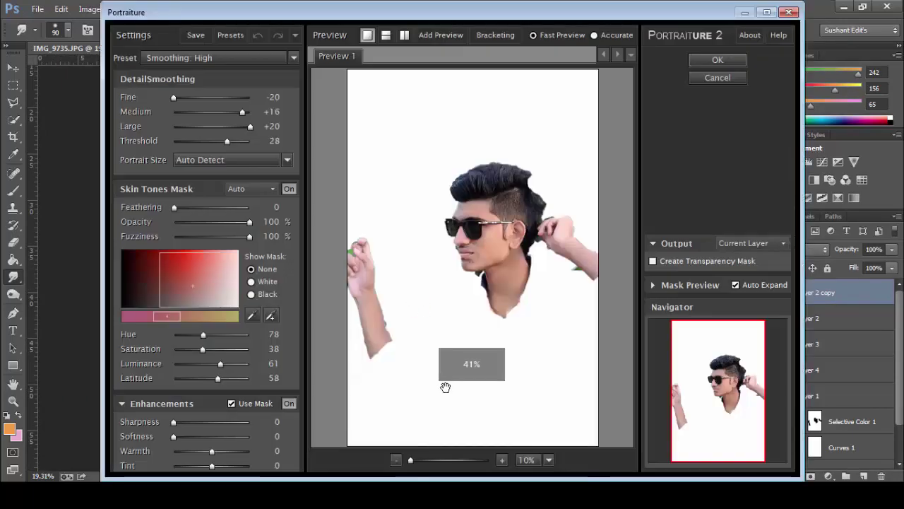
pyautogui.click(501, 460)
pyautogui.moveTo(563, 270); pyautogui.dragTo(487, 293)
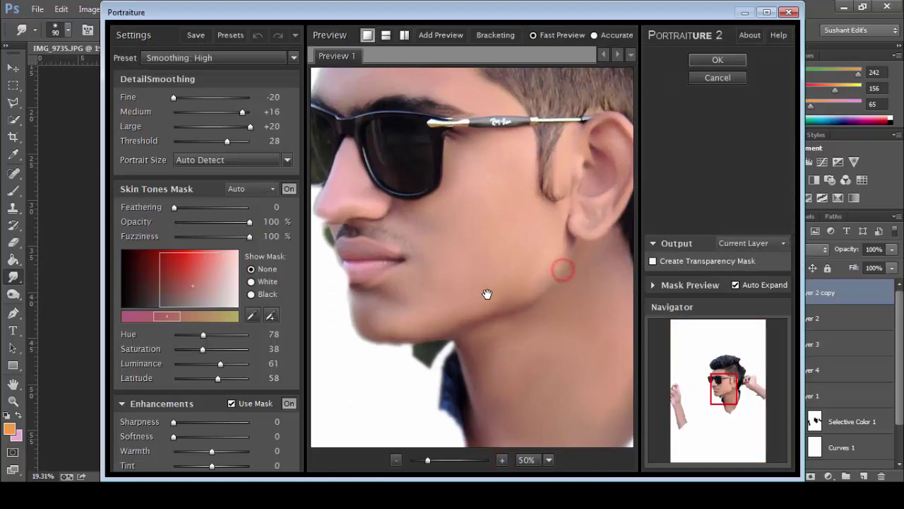
pyautogui.click(716, 59)
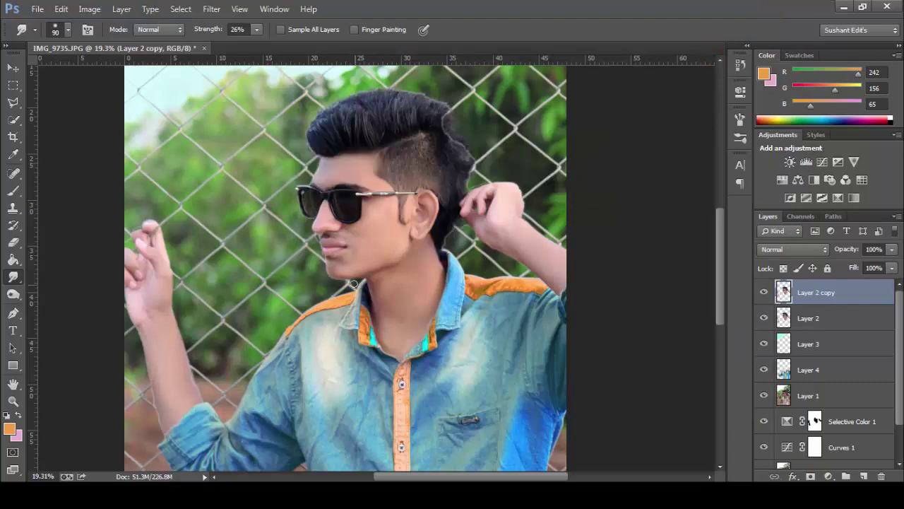
pyautogui.scroll(2, 329, 274)
pyautogui.scroll(2, 332, 265)
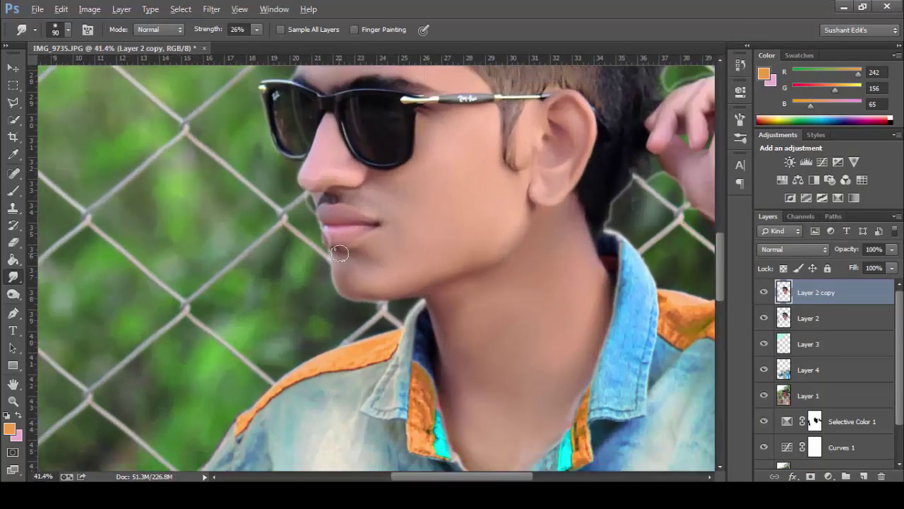
pyautogui.scroll(-2, 340, 253)
pyautogui.scroll(-2, 340, 253)
pyautogui.press('b')
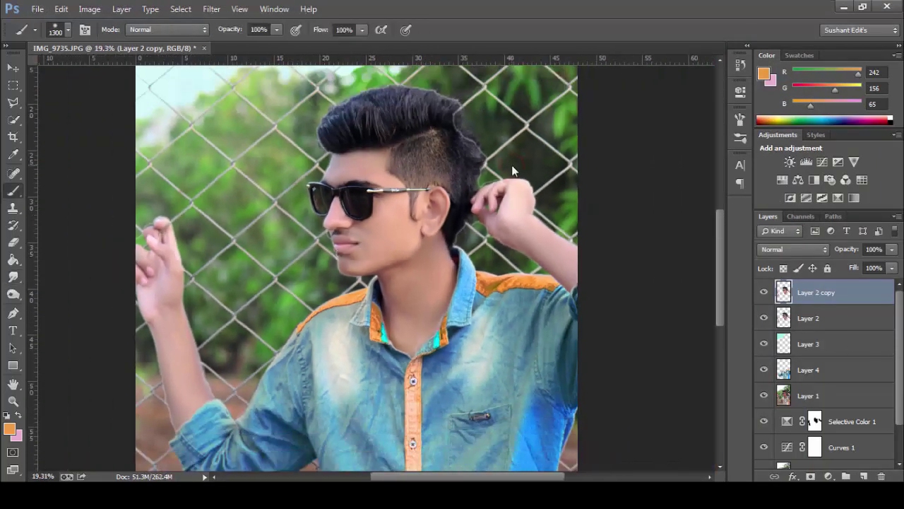
pyautogui.scroll(2, 488, 184)
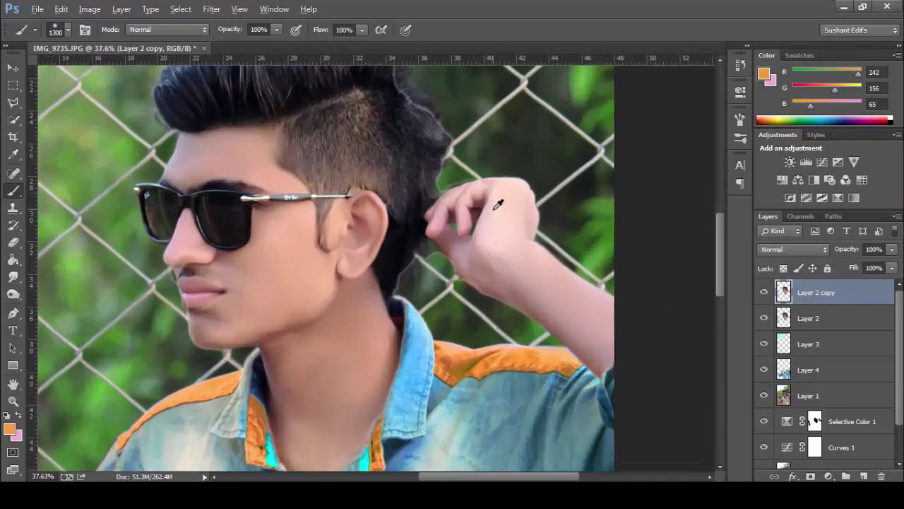
pyautogui.moveTo(491, 212)
pyautogui.mouseDown()
pyautogui.moveTo(463, 203)
pyautogui.moveTo(432, 239)
pyautogui.mouseUp()
pyautogui.scroll(1, 464, 203)
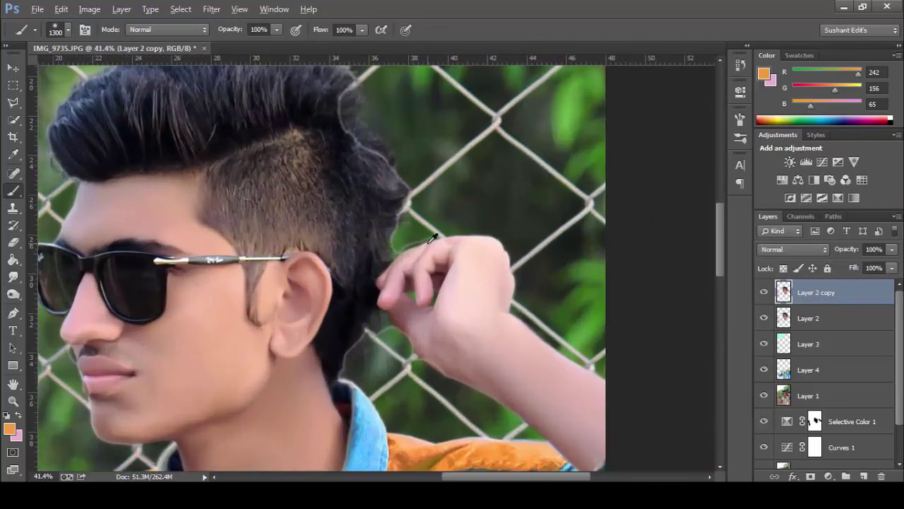
pyautogui.scroll(-1, 374, 219)
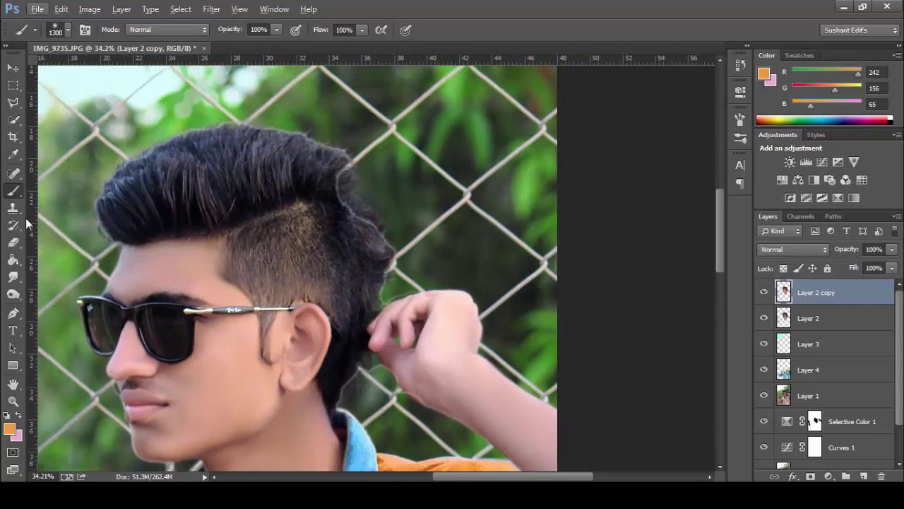
# Switch to the Eraser and erase the light halo along the hair's edge.
pyautogui.click(13, 241)
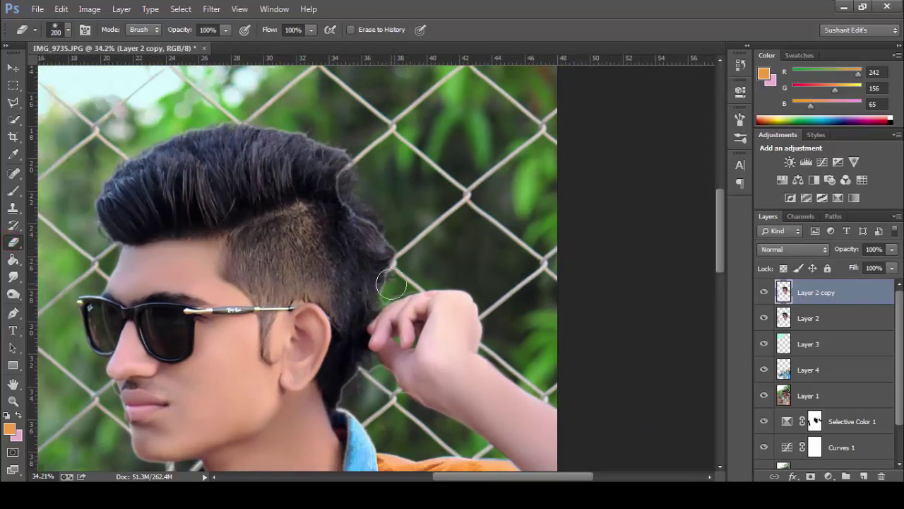
pyautogui.moveTo(388, 286)
pyautogui.mouseDown()
pyautogui.moveTo(400, 250)
pyautogui.moveTo(353, 145)
pyautogui.moveTo(255, 113)
pyautogui.mouseUp()
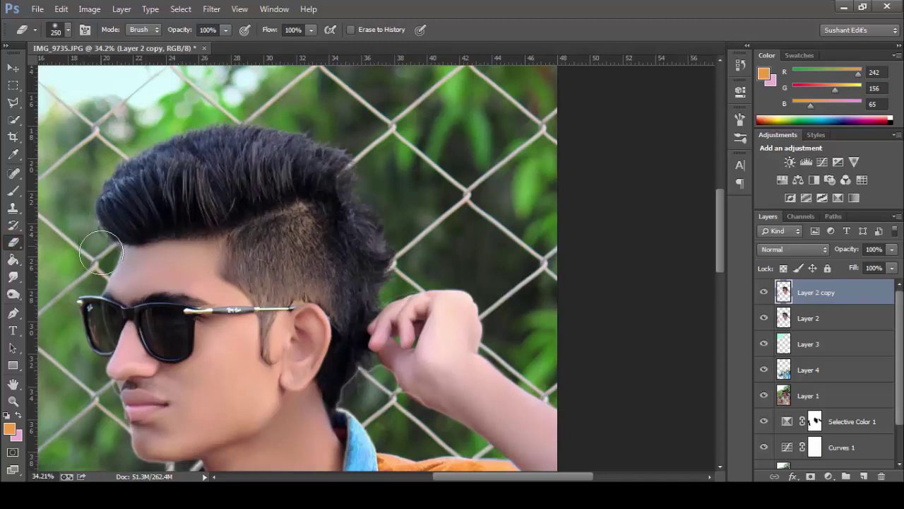
pyautogui.scroll(1, 90, 267)
pyautogui.scroll(1, 303, 282)
pyautogui.scroll(1, 301, 297)
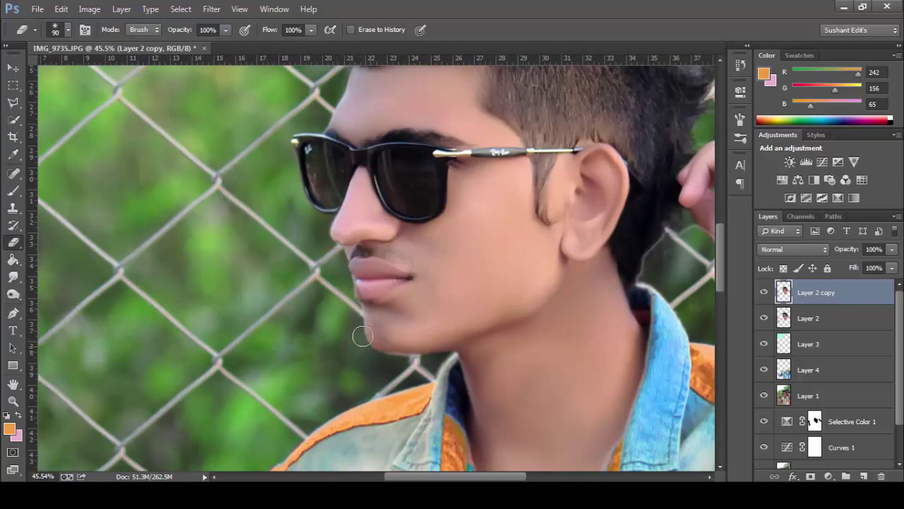
pyautogui.scroll(-4, 342, 414)
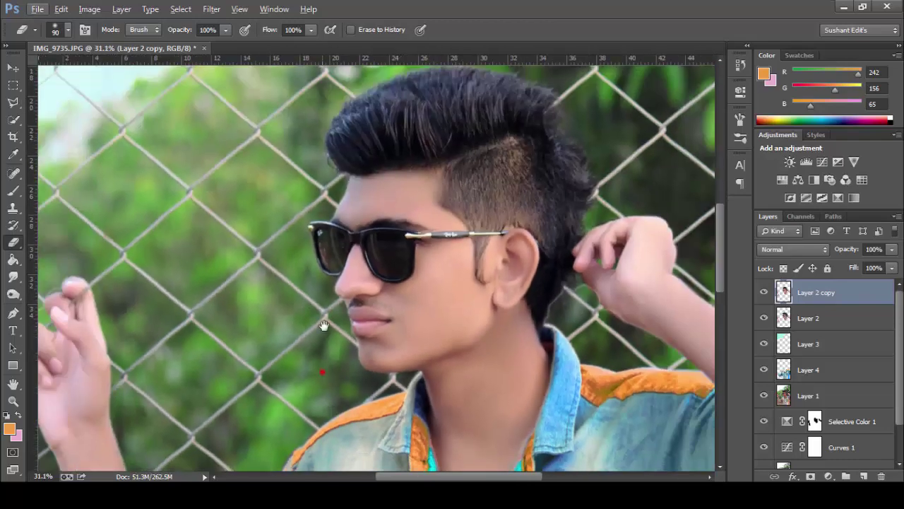
pyautogui.scroll(-3, 323, 323)
# Erase the remaining halo along the neck, hair and raised arm edges.
pyautogui.moveTo(313, 354); pyautogui.dragTo(337, 294)
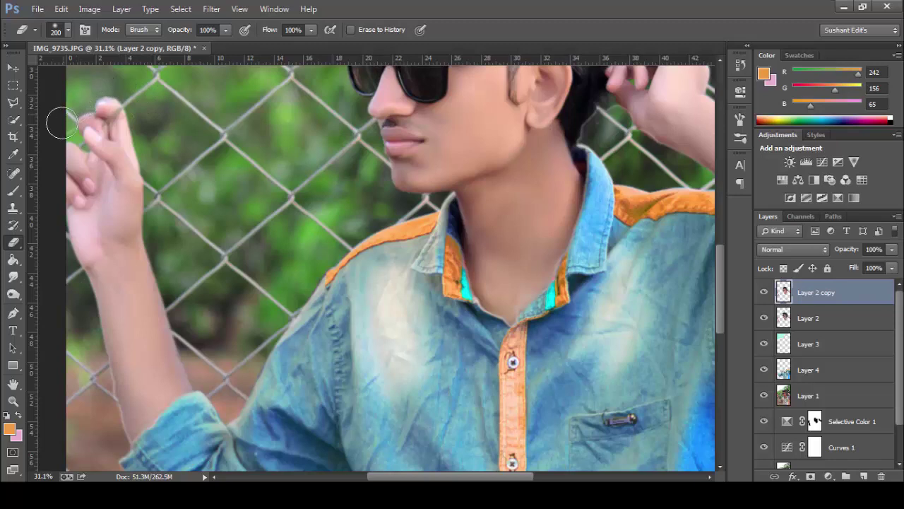
pyautogui.moveTo(54, 218)
pyautogui.mouseDown()
pyautogui.moveTo(118, 194)
pyautogui.moveTo(155, 316)
pyautogui.mouseUp()
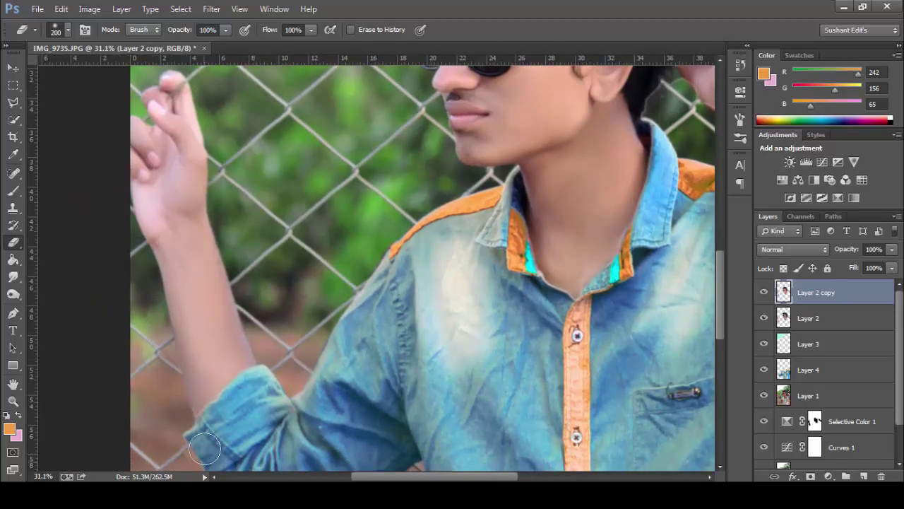
pyautogui.scroll(-2, 442, 389)
pyautogui.scroll(-3, 576, 330)
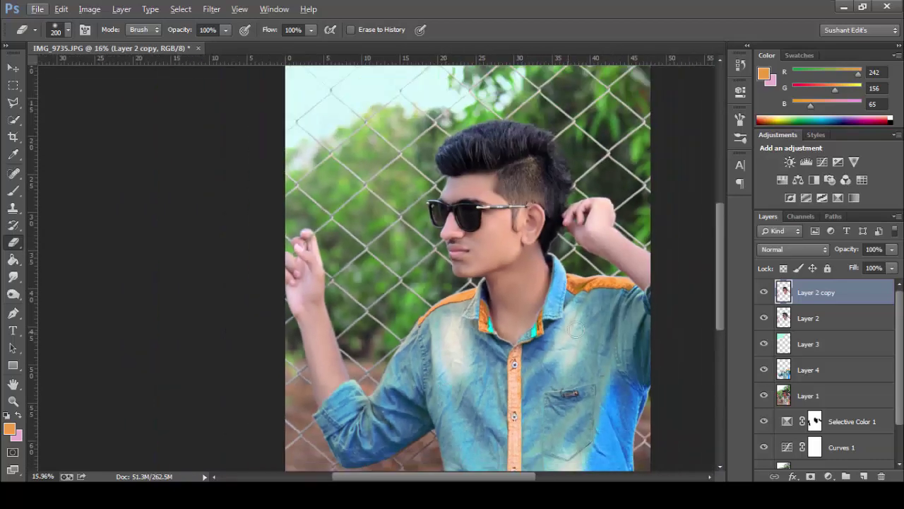
pyautogui.hscroll(3, 576, 330)
pyautogui.scroll(2, 438, 272)
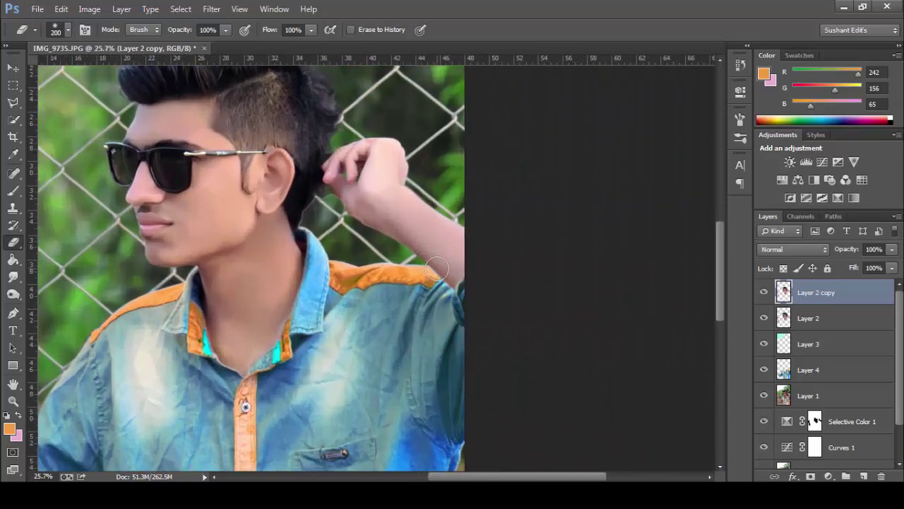
pyautogui.moveTo(336, 207)
pyautogui.mouseDown()
pyautogui.moveTo(306, 204)
pyautogui.moveTo(306, 221)
pyautogui.mouseUp()
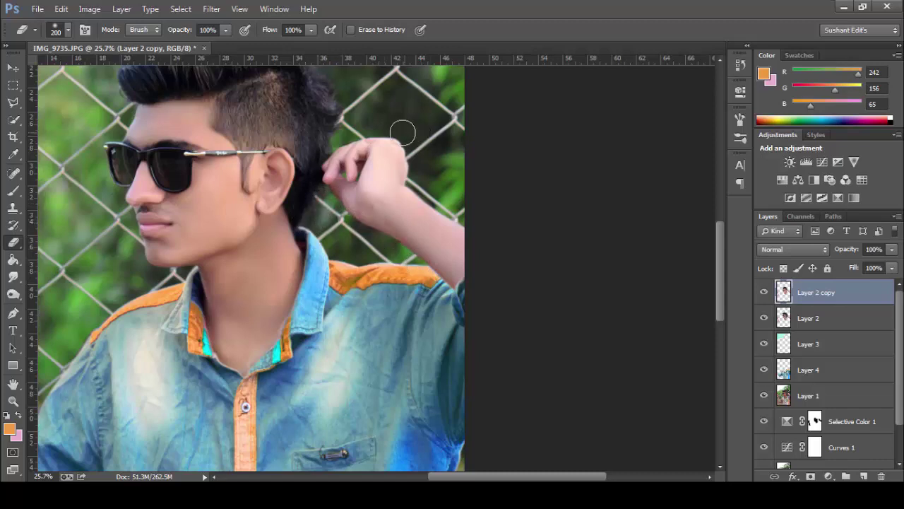
pyautogui.moveTo(387, 125); pyautogui.dragTo(432, 201)
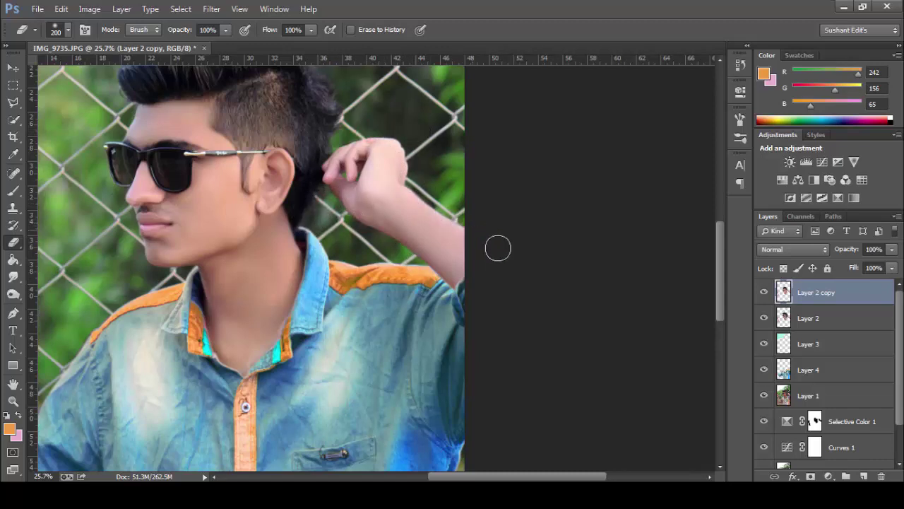
pyautogui.scroll(2, 246, 278)
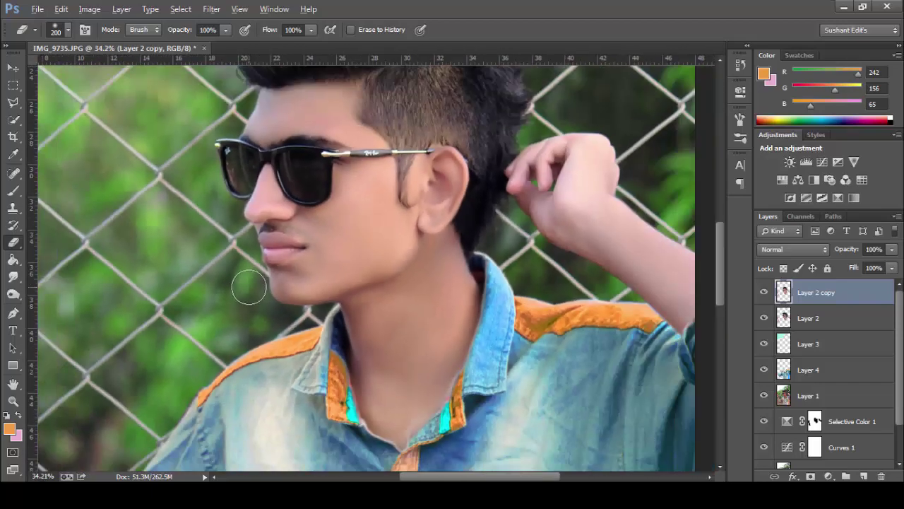
pyautogui.scroll(-2, 248, 287)
# With the Smudge Tool at brush size 40, smooth the chin edge, lip corner and left nostril.
pyautogui.click(12, 294)
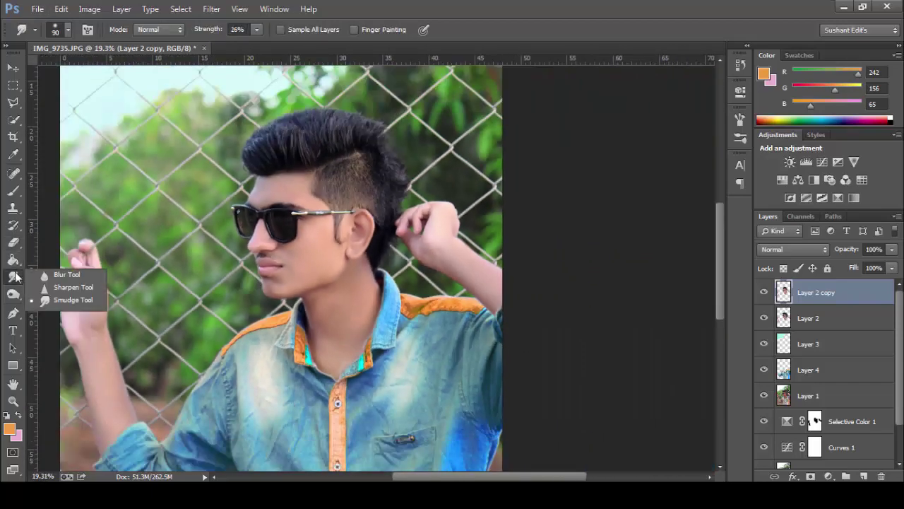
pyautogui.click(13, 277)
pyautogui.click(64, 301)
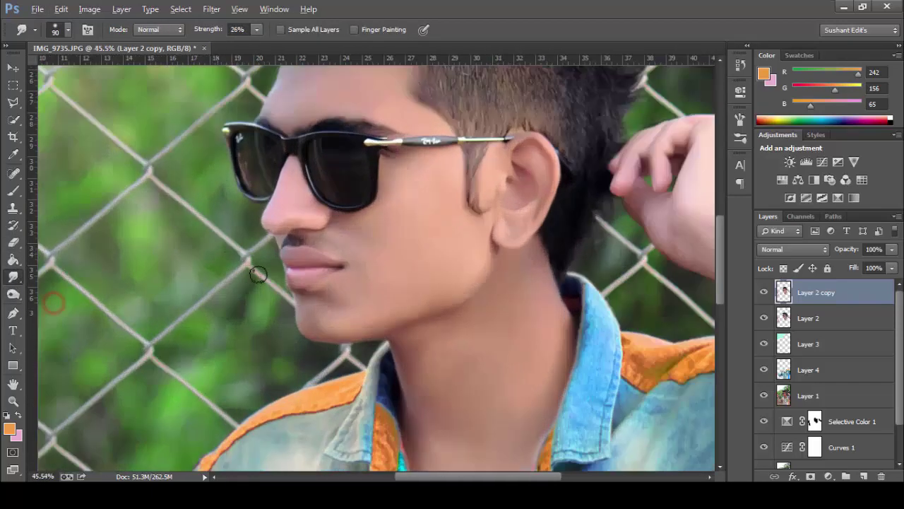
pyautogui.scroll(5, 281, 275)
pyautogui.scroll(1, 280, 275)
pyautogui.press('[')
pyautogui.press('[')
pyautogui.press('[')
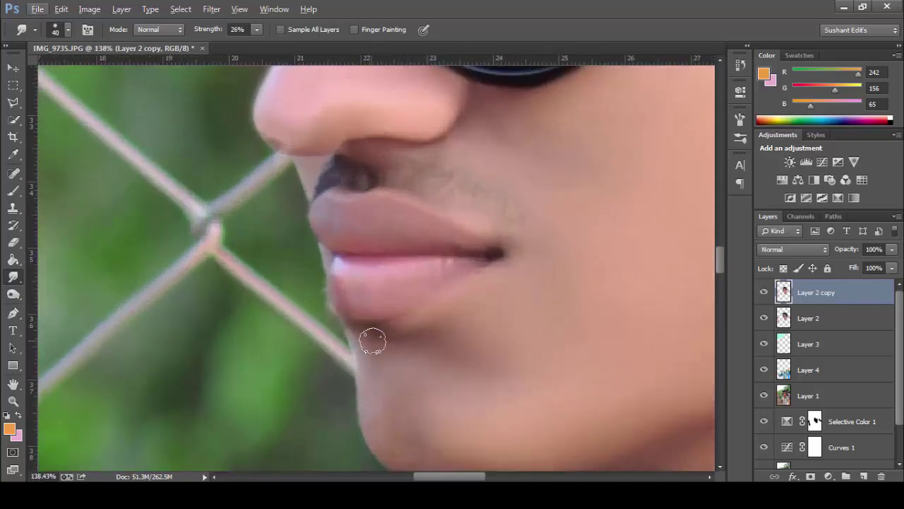
pyautogui.moveTo(371, 339)
pyautogui.mouseDown()
pyautogui.moveTo(356, 335)
pyautogui.moveTo(368, 362)
pyautogui.mouseUp()
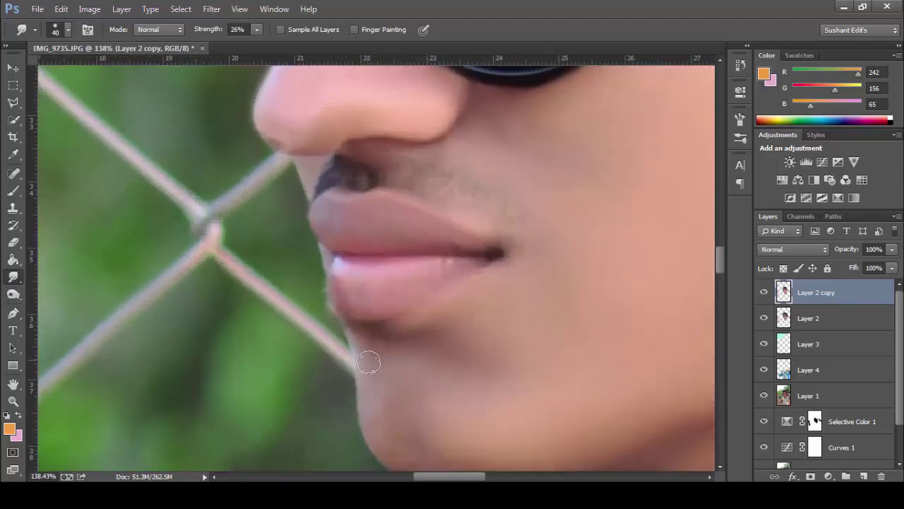
pyautogui.click(320, 257)
pyautogui.moveTo(304, 168); pyautogui.dragTo(397, 162)
# Toggle Layer 2 copy's visibility repeatedly to compare, leaving it visible.
pyautogui.scroll(-3, 540, 269)
pyautogui.scroll(-3, 541, 269)
pyautogui.scroll(-3, 540, 270)
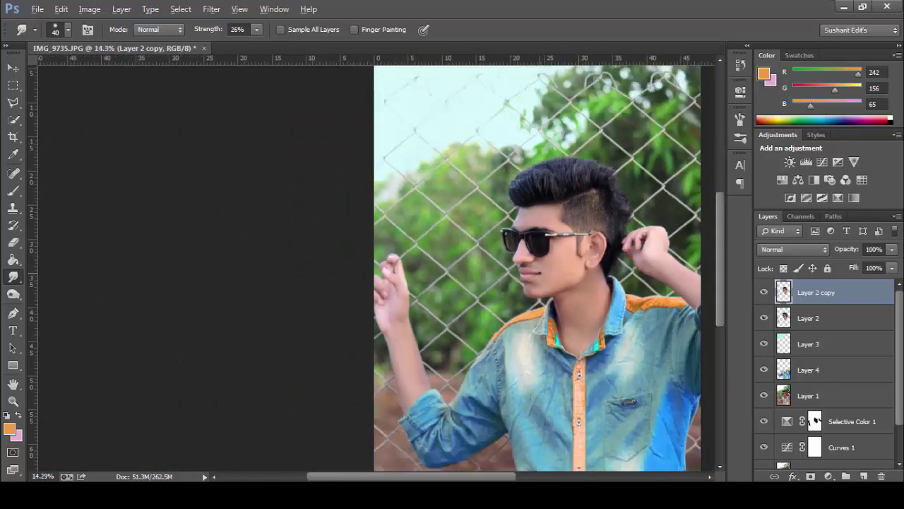
pyautogui.scroll(-1, 541, 269)
pyautogui.scroll(1, 387, 297)
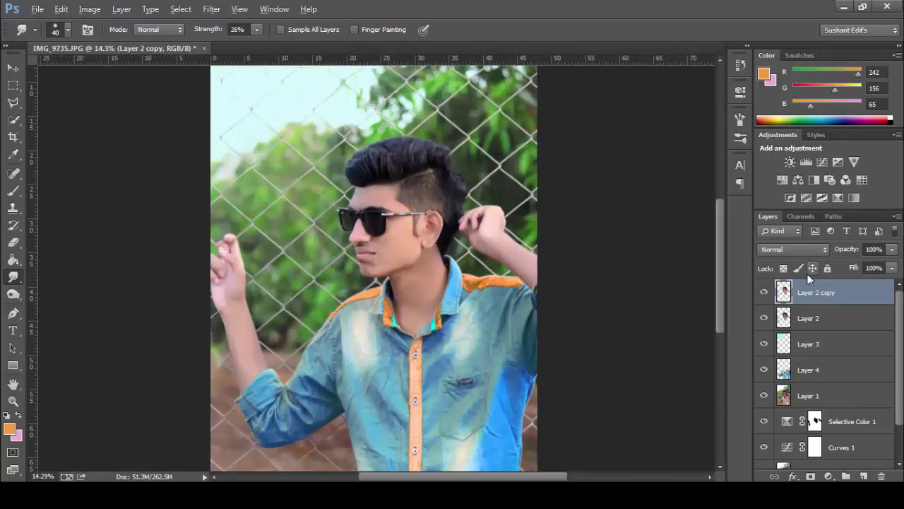
pyautogui.click(764, 292)
pyautogui.click(763, 292)
pyautogui.click(764, 292)
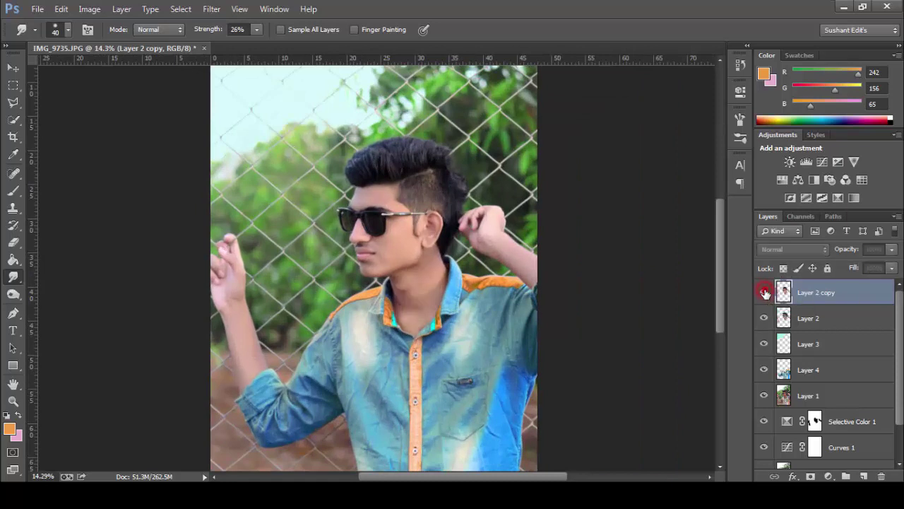
pyautogui.click(764, 291)
pyautogui.click(763, 292)
pyautogui.click(763, 292)
pyautogui.click(764, 292)
pyautogui.click(763, 292)
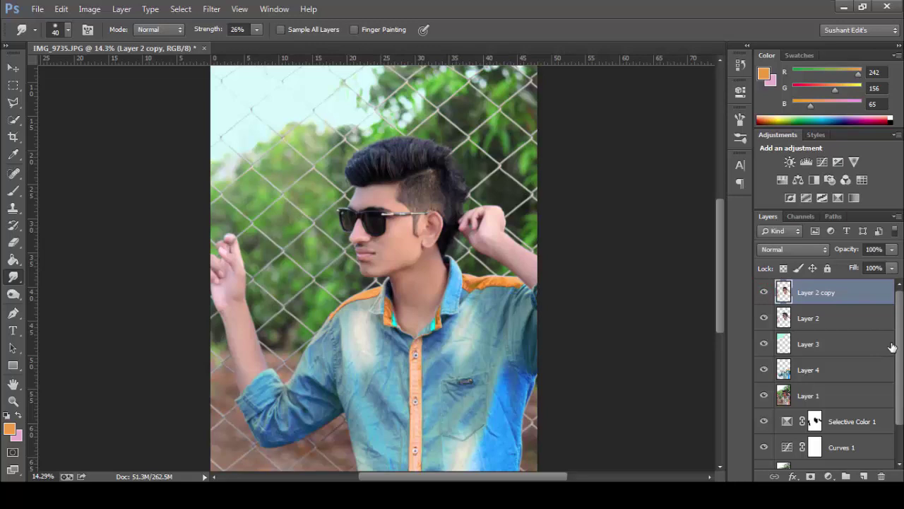
# Switch to the Dodge tool on midtones and lighten the face near the ear and neck below it.
pyautogui.click(13, 294)
pyautogui.click(62, 301)
pyautogui.scroll(3, 395, 268)
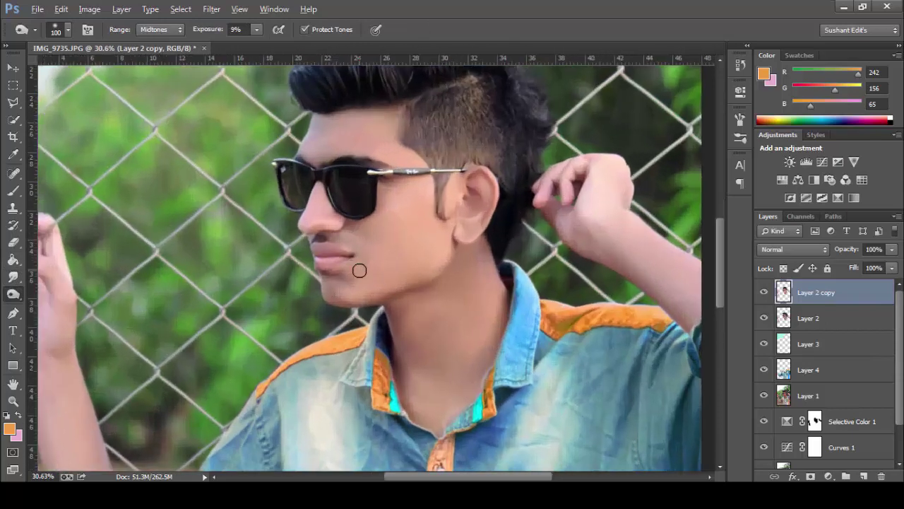
pyautogui.scroll(3, 350, 240)
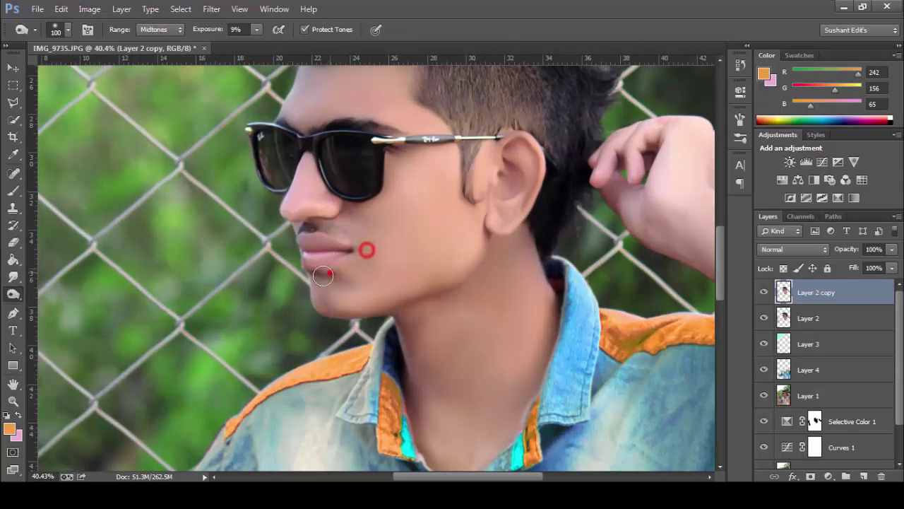
pyautogui.click(498, 234)
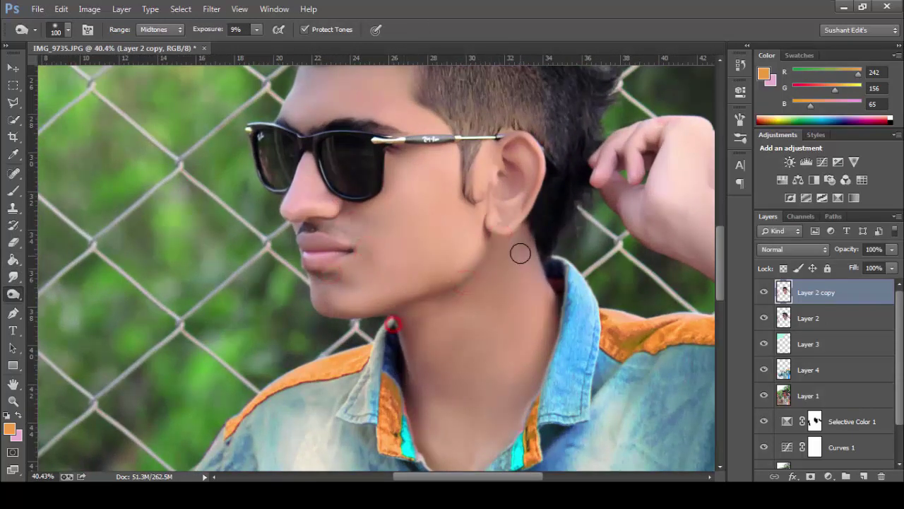
pyautogui.click(520, 245)
pyautogui.click(559, 318)
# Dodge the neck skin beside the collar.
pyautogui.scroll(-3, 541, 359)
pyautogui.click(506, 367)
pyautogui.click(529, 312)
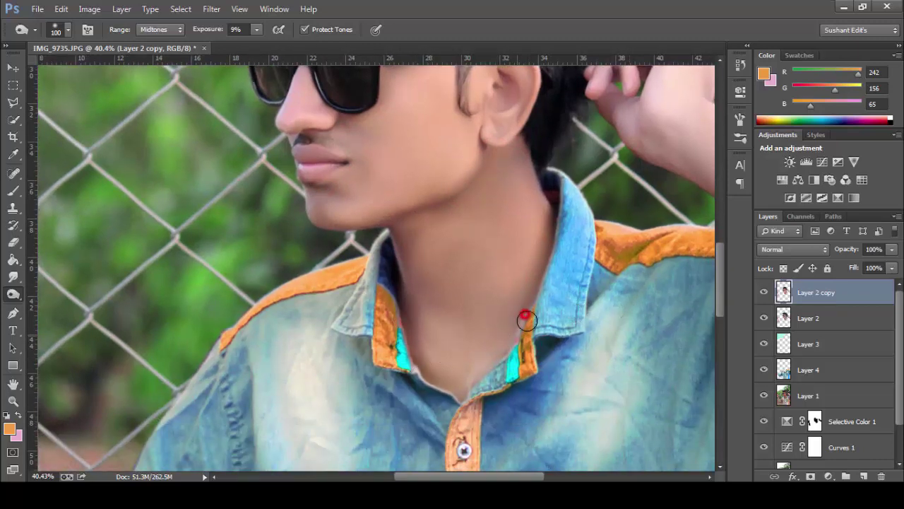
pyautogui.click(466, 390)
pyautogui.scroll(-3, 531, 348)
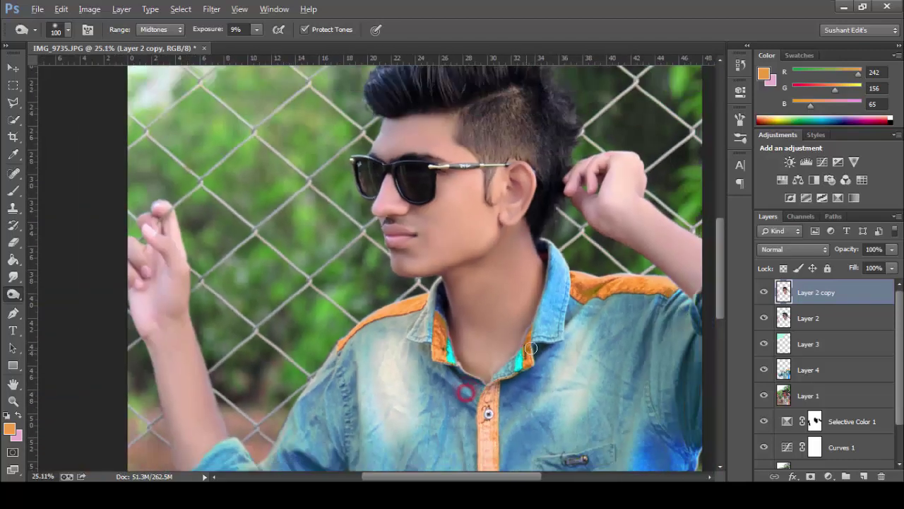
pyautogui.scroll(-1, 531, 348)
pyautogui.scroll(1, 353, 353)
pyautogui.scroll(-1, 353, 353)
pyautogui.scroll(1, 470, 242)
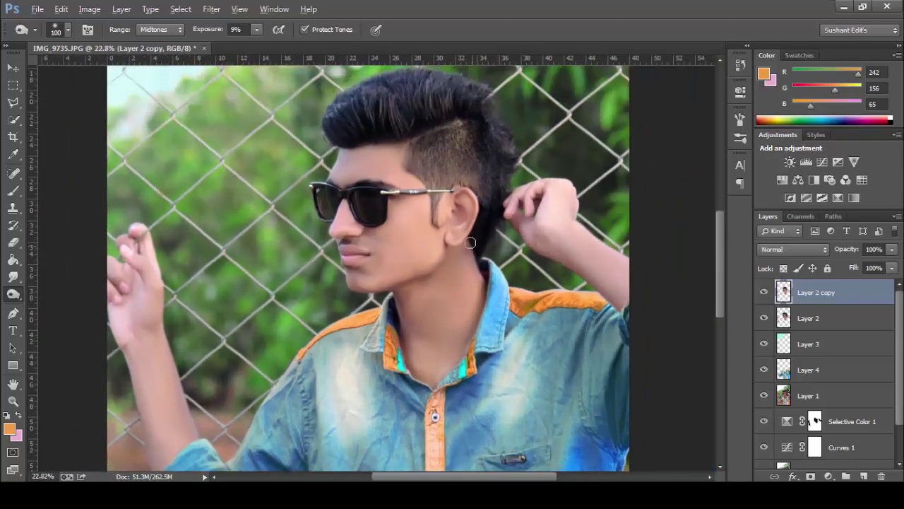
pyautogui.scroll(1, 470, 242)
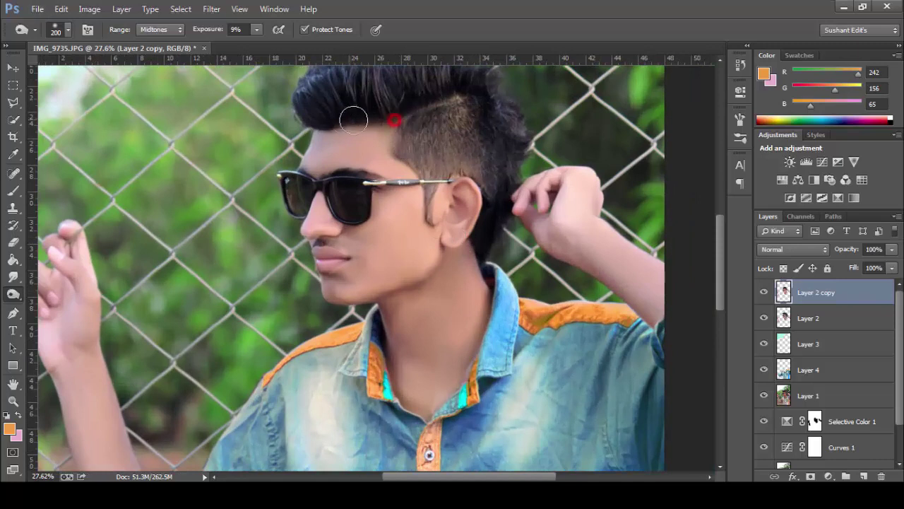
# Brighten hair highlights, the ear, below the ear and the cheek beside the glasses.
pyautogui.click(322, 121)
pyautogui.click(405, 127)
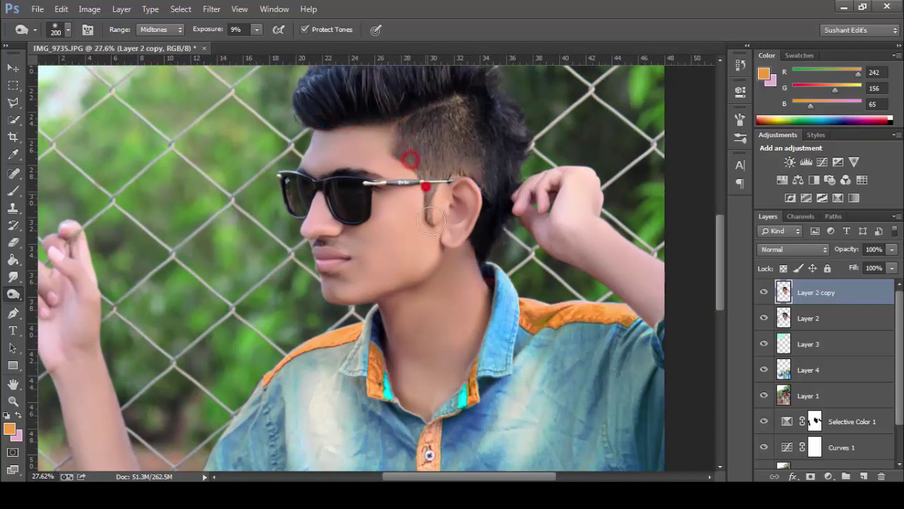
pyautogui.click(465, 190)
pyautogui.click(444, 244)
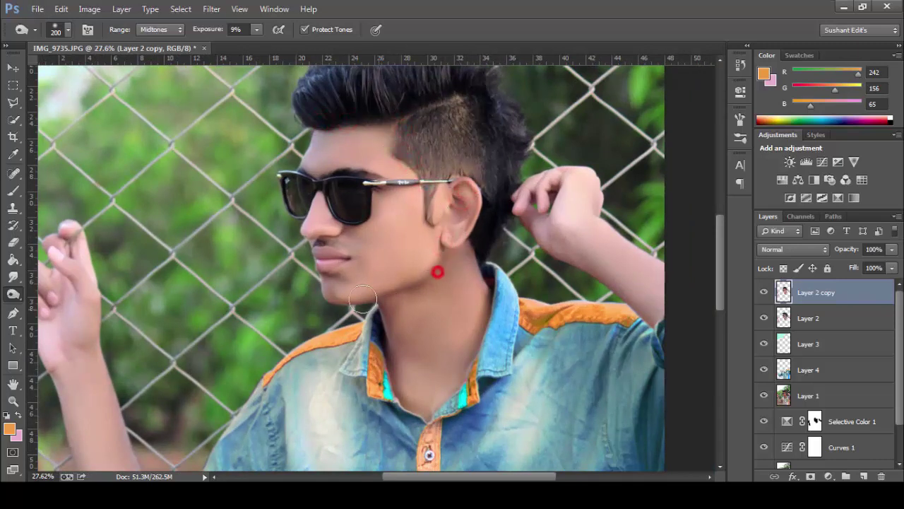
pyautogui.moveTo(377, 276); pyautogui.dragTo(490, 268)
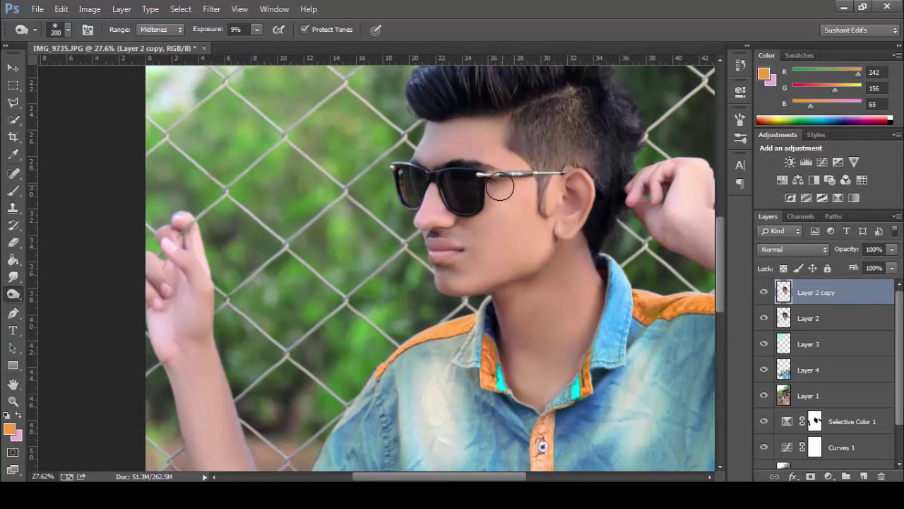
pyautogui.click(466, 204)
pyautogui.scroll(-3, 528, 262)
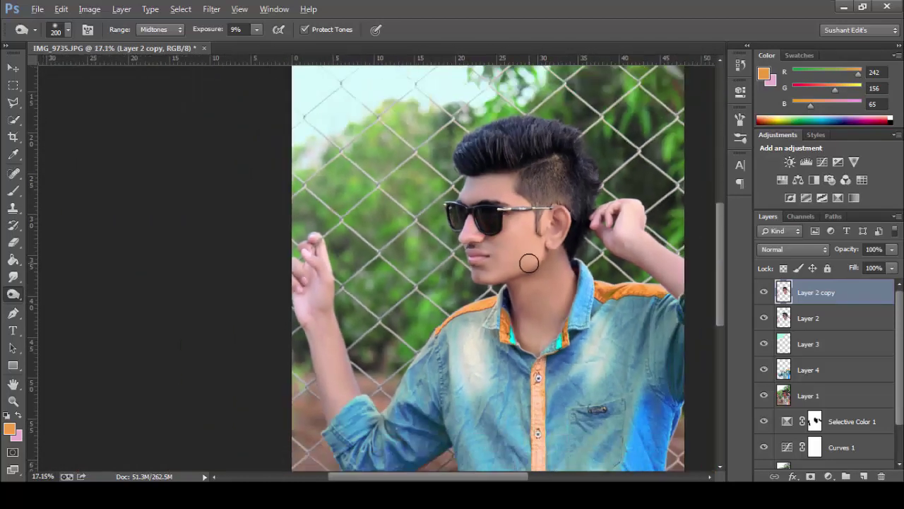
pyautogui.scroll(-1, 528, 262)
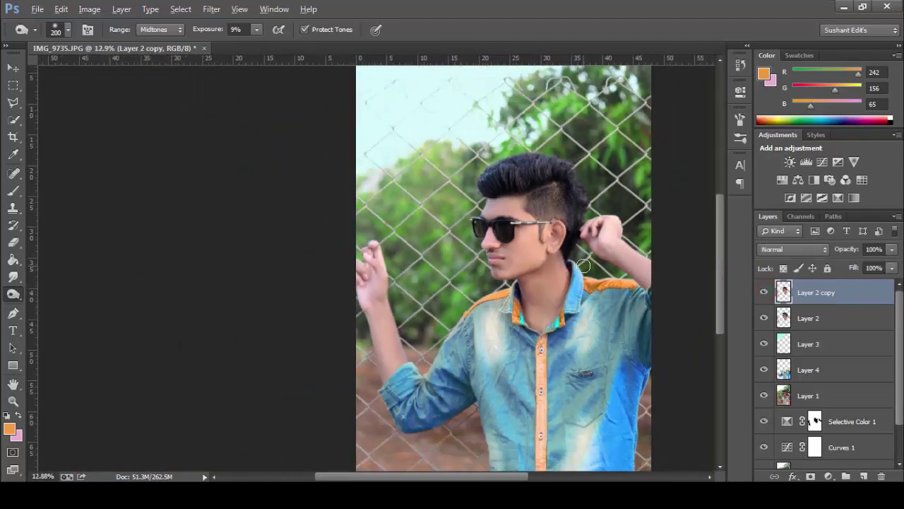
pyautogui.scroll(-2, 559, 272)
pyautogui.scroll(1, 371, 254)
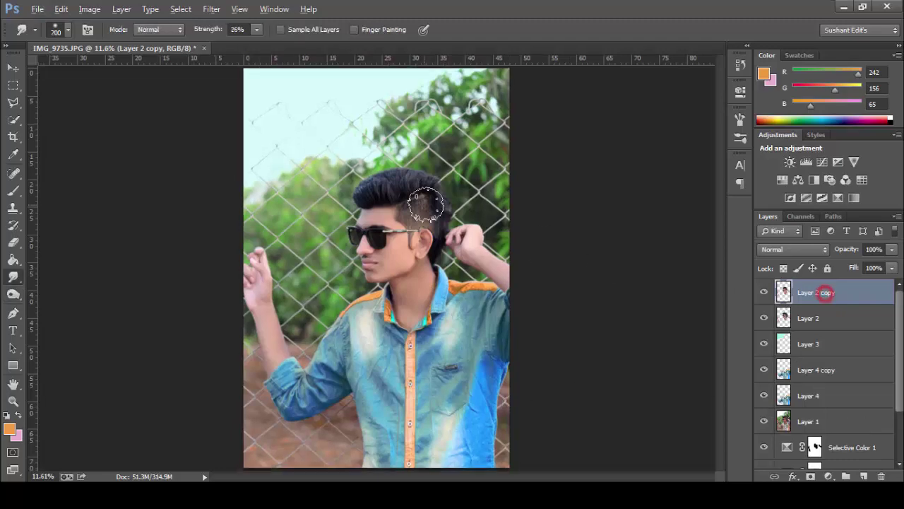
# Set the smudge brush to the 54 px scattered shape, enlarged to 175.
pyautogui.scroll(4, 415, 205)
pyautogui.scroll(3, 418, 219)
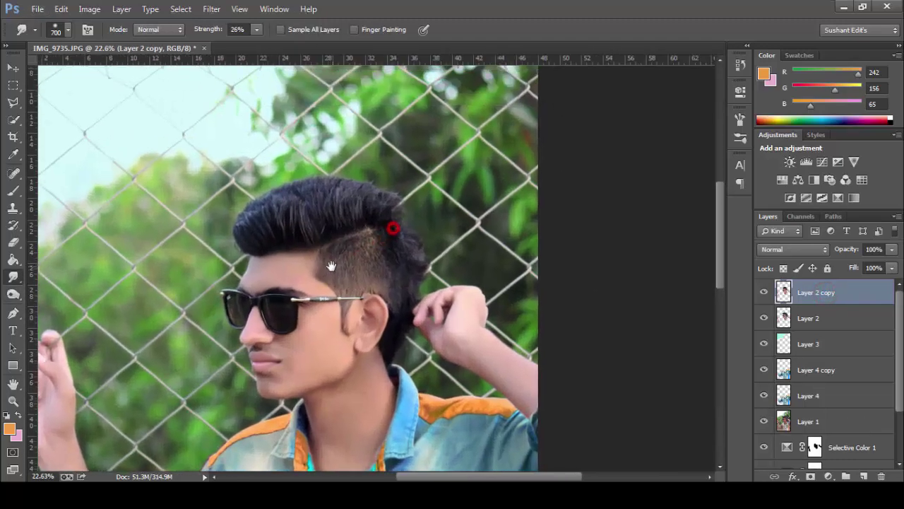
pyautogui.click(62, 30)
pyautogui.scroll(-3, 273, 225)
pyautogui.scroll(-2, 273, 225)
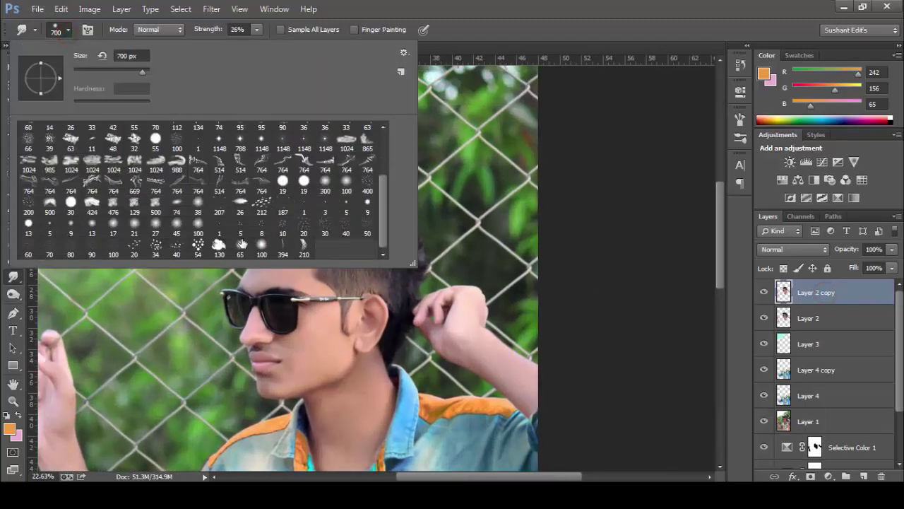
pyautogui.click(156, 249)
pyautogui.click(95, 73)
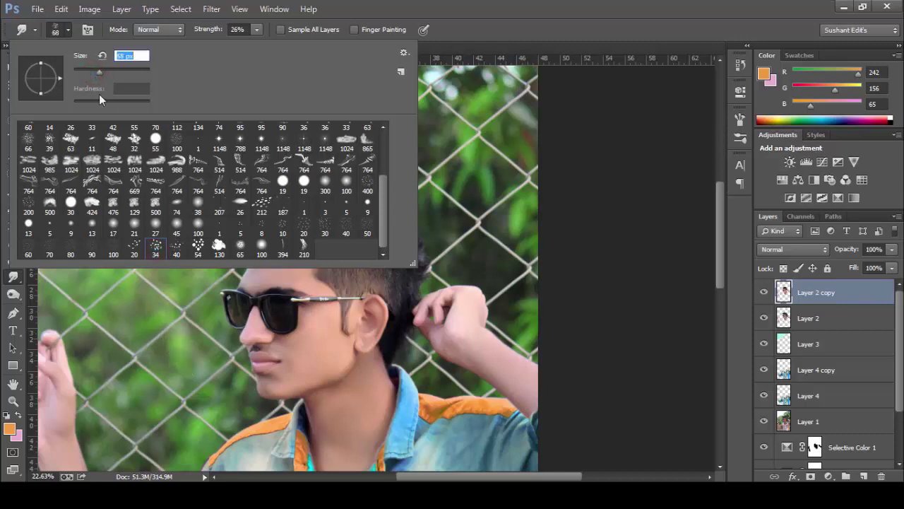
pyautogui.click(195, 249)
pyautogui.click(421, 8)
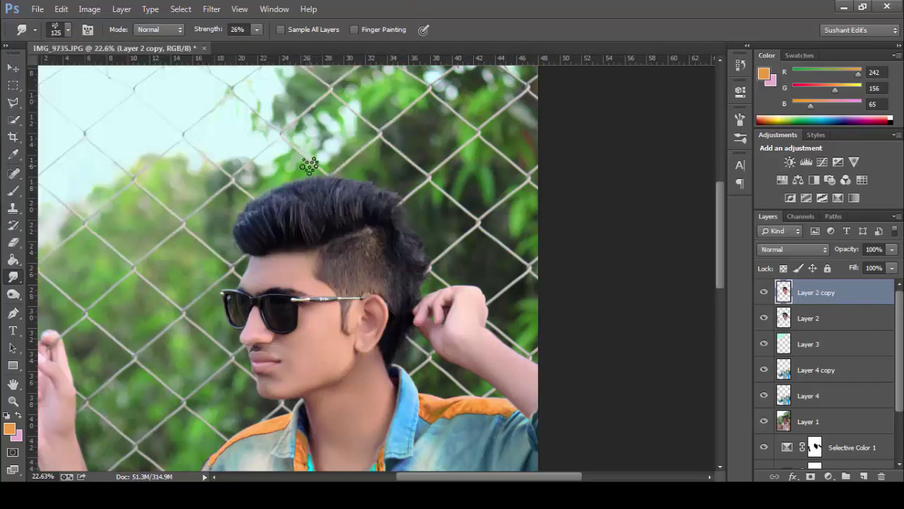
pyautogui.press(']')
pyautogui.press(']')
# Smudge the top of the hair into fine strands, raising strength to 46%.
pyautogui.moveTo(373, 233); pyautogui.dragTo(333, 309)
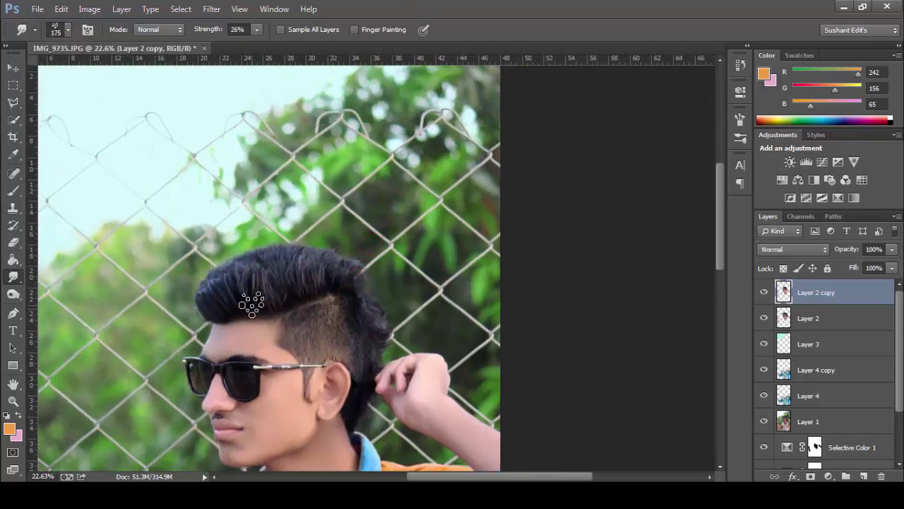
pyautogui.moveTo(241, 265)
pyautogui.mouseDown()
pyautogui.moveTo(326, 226)
pyautogui.moveTo(208, 286)
pyautogui.moveTo(290, 272)
pyautogui.moveTo(324, 306)
pyautogui.mouseUp()
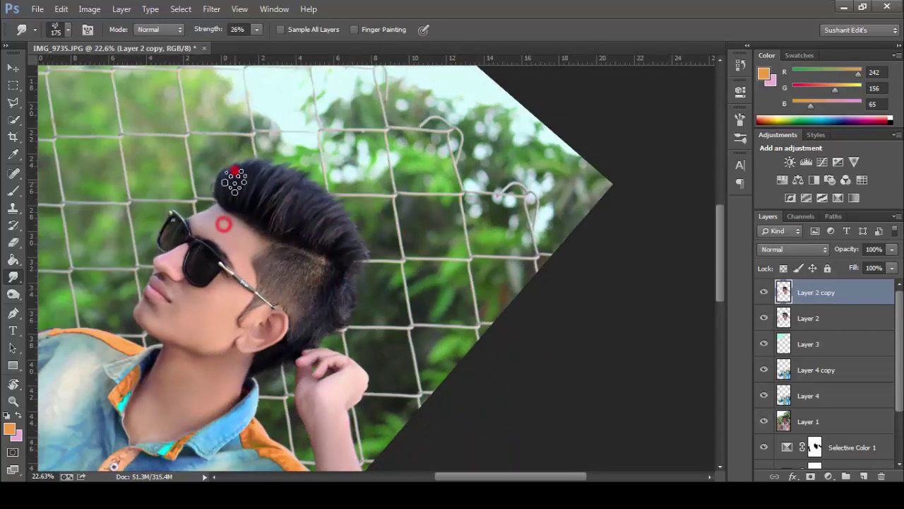
pyautogui.moveTo(233, 177)
pyautogui.mouseDown()
pyautogui.moveTo(275, 166)
pyautogui.moveTo(329, 194)
pyautogui.moveTo(359, 306)
pyautogui.mouseUp()
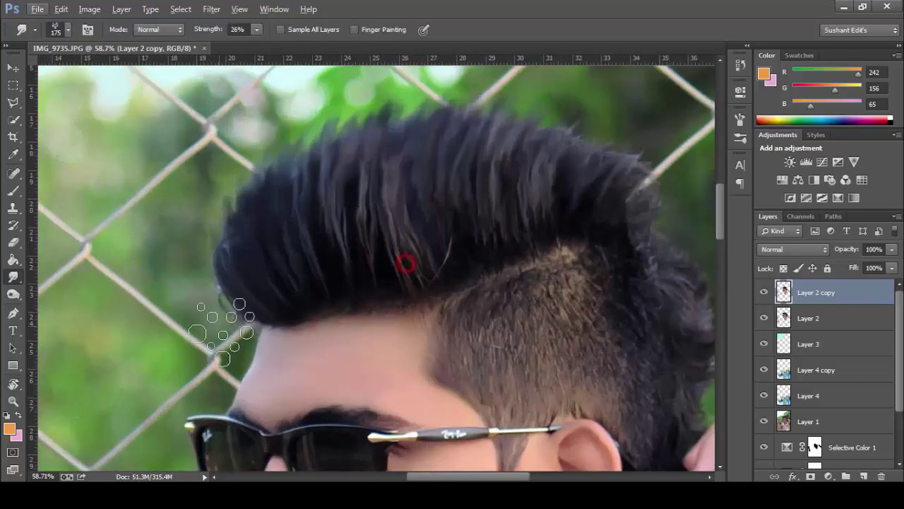
pyautogui.moveTo(225, 309); pyautogui.dragTo(263, 325)
pyautogui.scroll(-2, 241, 293)
pyautogui.press('4')
pyautogui.press('6')
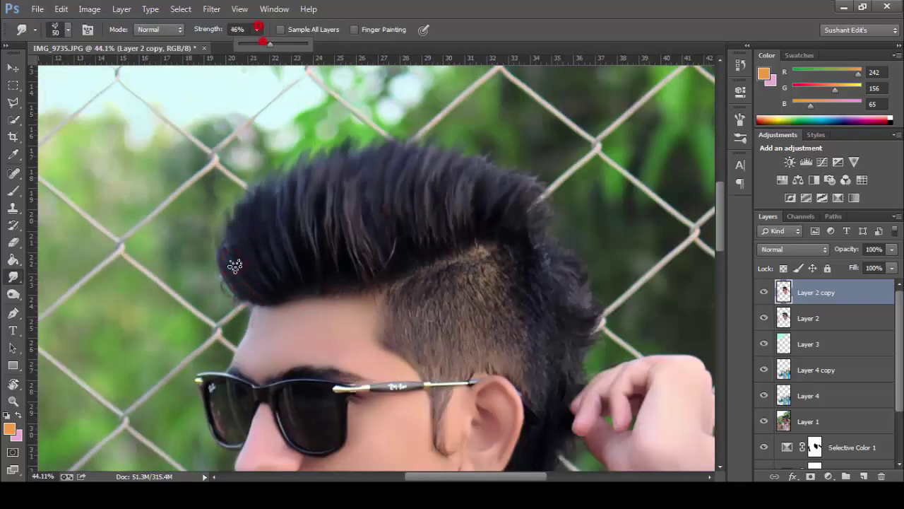
pyautogui.moveTo(239, 257); pyautogui.dragTo(231, 271)
pyautogui.scroll(-2, 249, 297)
pyautogui.scroll(-2, 249, 296)
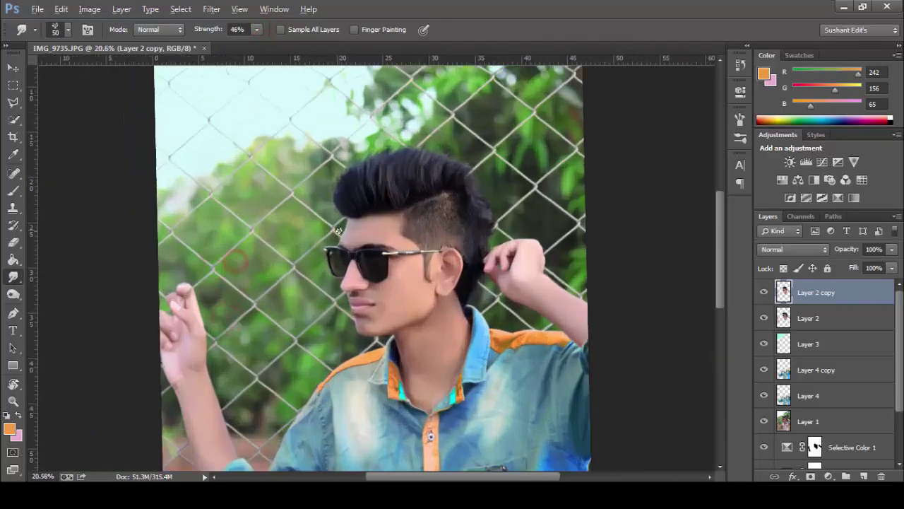
pyautogui.scroll(6, 330, 174)
# On Layer 1, clean the hair edge at the neck with smudge and 89% clone stamp.
pyautogui.keyDown('ctrl'); pyautogui.click(783, 293); pyautogui.keyUp('ctrl')
pyautogui.hotkey('ctrl', 'd')
pyautogui.click(808, 421)
pyautogui.moveTo(381, 246); pyautogui.dragTo(424, 258)
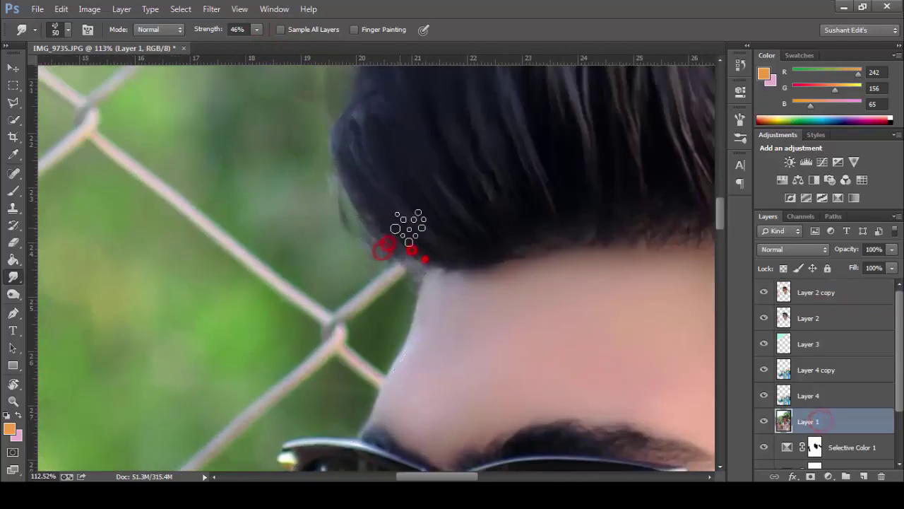
pyautogui.press('s')
pyautogui.keyDown('alt'); pyautogui.click(318, 240); pyautogui.keyUp('alt')
pyautogui.press(']')
pyautogui.press(']')
pyautogui.moveTo(331, 189); pyautogui.dragTo(347, 236)
pyautogui.moveTo(274, 30); pyautogui.dragTo(293, 41)
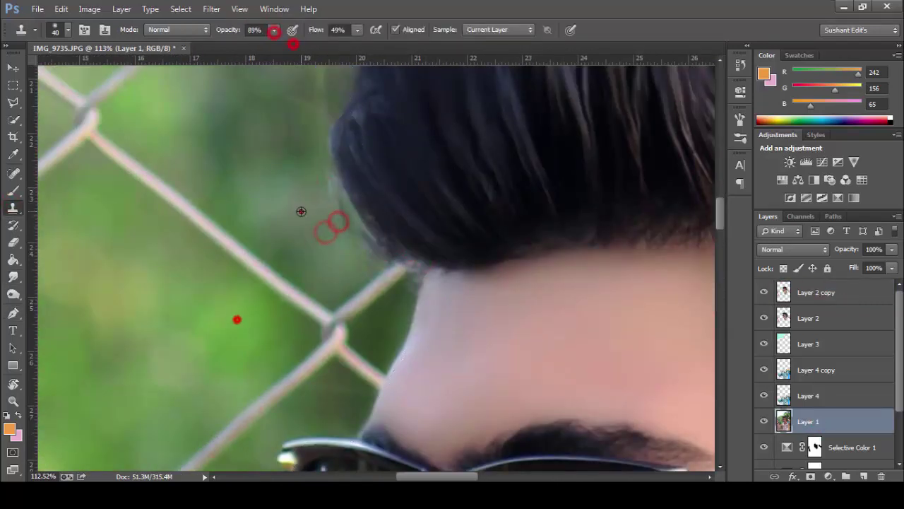
pyautogui.moveTo(300, 209); pyautogui.dragTo(374, 250)
pyautogui.moveTo(330, 200); pyautogui.dragTo(328, 211)
# Smudge along the hair edge on a tilted canvas view, then straighten the view.
pyautogui.press('r')
pyautogui.moveTo(330, 178); pyautogui.dragTo(331, 340)
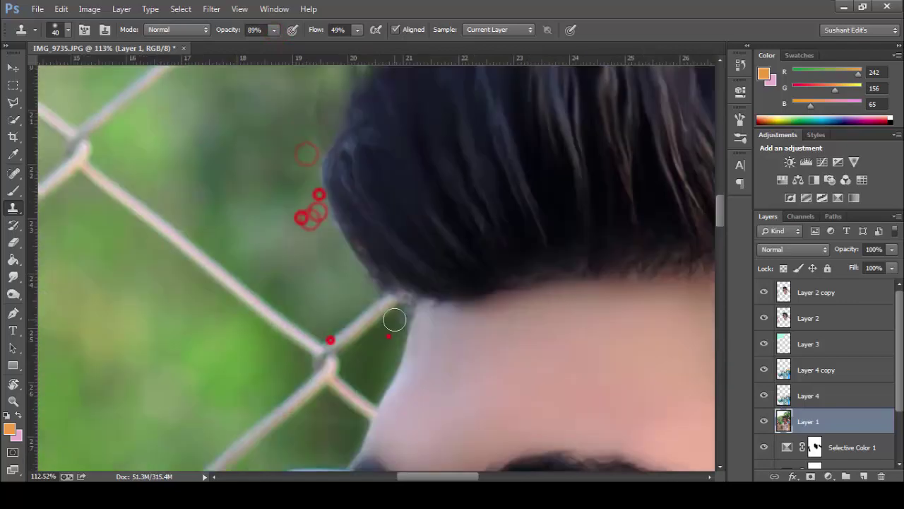
pyautogui.scroll(-3, 390, 319)
pyautogui.scroll(2, 248, 244)
pyautogui.press('r')
pyautogui.moveTo(247, 244)
pyautogui.mouseDown()
pyautogui.moveTo(293, 185)
pyautogui.moveTo(261, 247)
pyautogui.moveTo(282, 190)
pyautogui.moveTo(290, 194)
pyautogui.moveTo(265, 254)
pyautogui.mouseUp()
pyautogui.scroll(-2, 403, 205)
pyautogui.press('r')
pyautogui.moveTo(476, 205); pyautogui.dragTo(475, 192)
pyautogui.scroll(3, 474, 191)
# Activate Layer 2 copy, fit the photo on screen, and stamp visible layers into Layer 5.
pyautogui.hotkey('alt', '.')
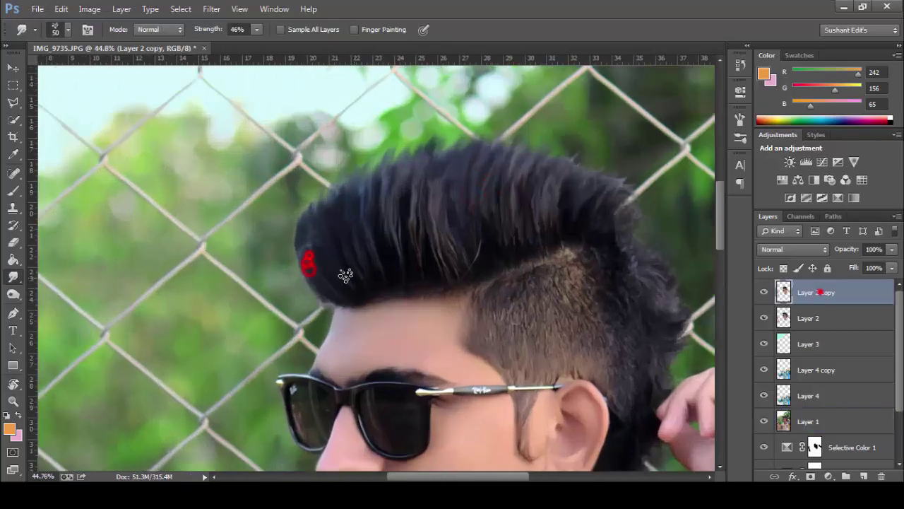
pyautogui.scroll(-3, 469, 236)
pyautogui.hotkey('ctrl', '0')
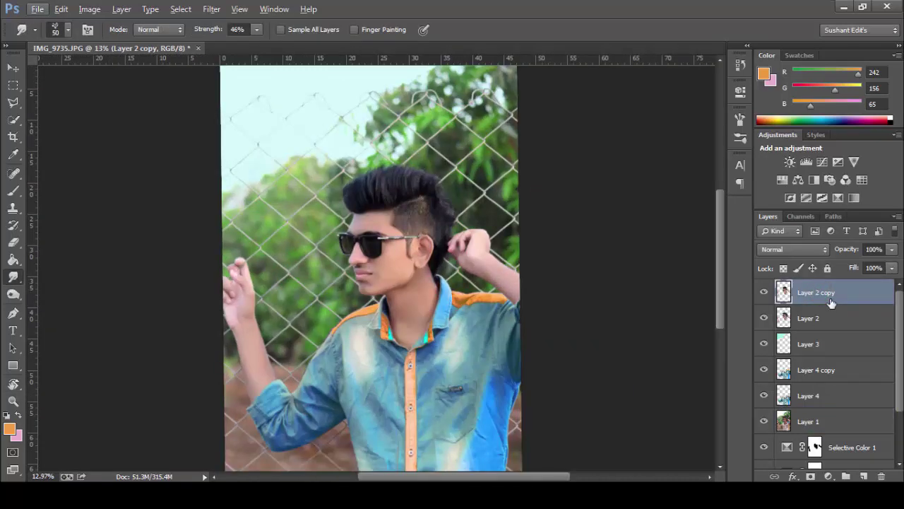
pyautogui.hotkey('ctrl', 'shift', 'alt', 'e')
# Apply Oil Paint to Layer 5 with Stylization 5.74, Angular Direction and Shine at 0.
pyautogui.click(211, 9)
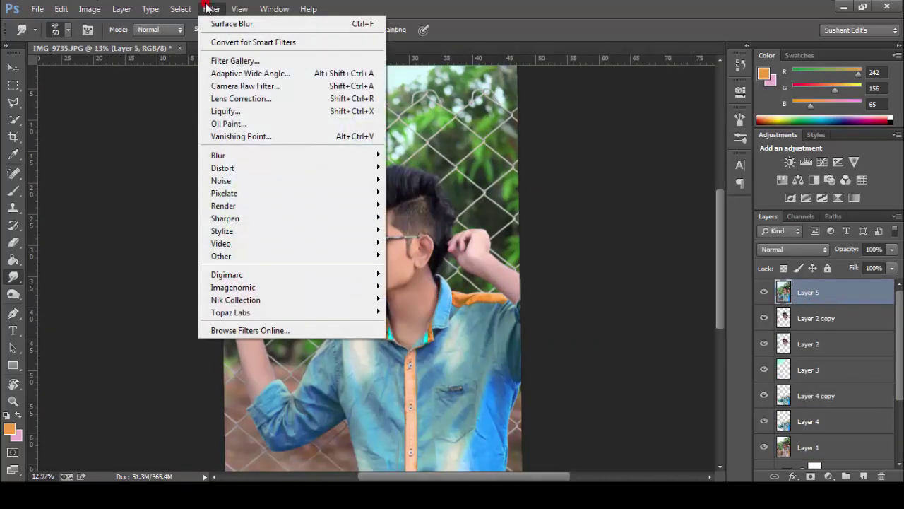
pyautogui.click(244, 123)
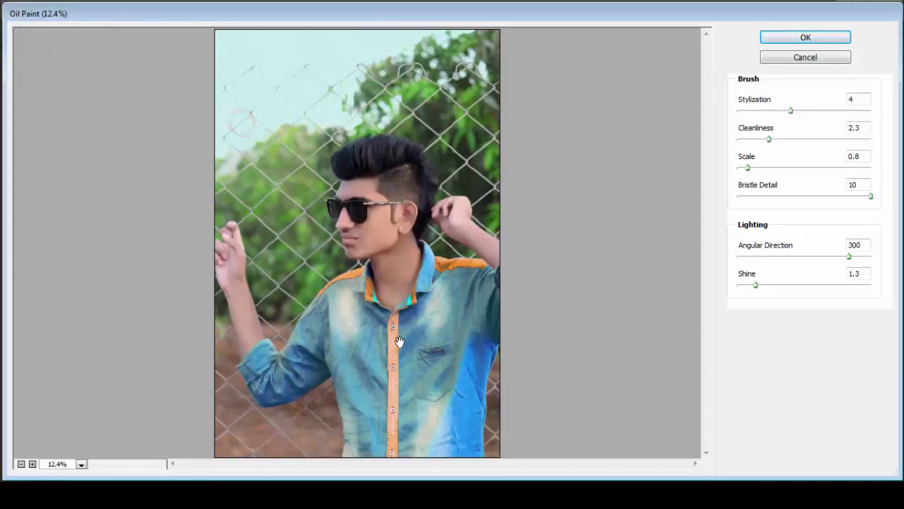
pyautogui.click(32, 463)
pyautogui.moveTo(427, 158); pyautogui.dragTo(460, 248)
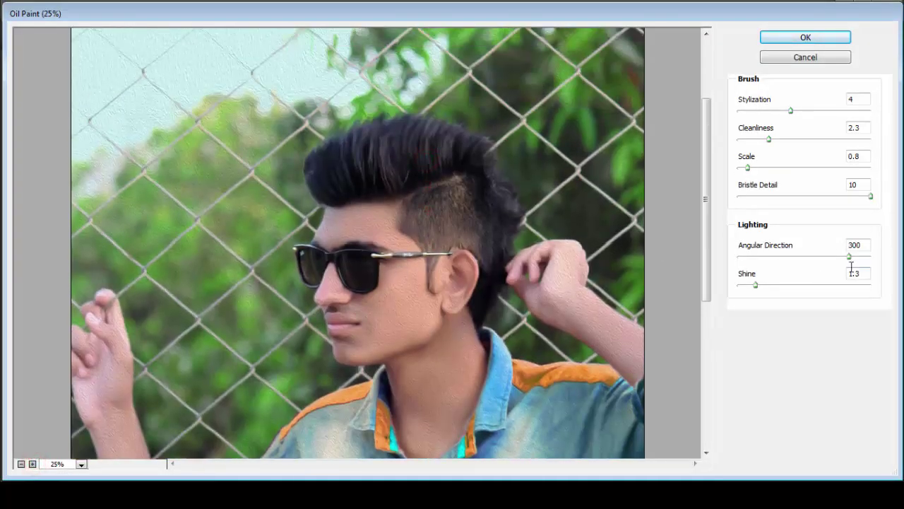
pyautogui.moveTo(850, 257)
pyautogui.mouseDown()
pyautogui.moveTo(734, 259)
pyautogui.moveTo(722, 289)
pyautogui.mouseUp()
pyautogui.moveTo(791, 111); pyautogui.dragTo(835, 113)
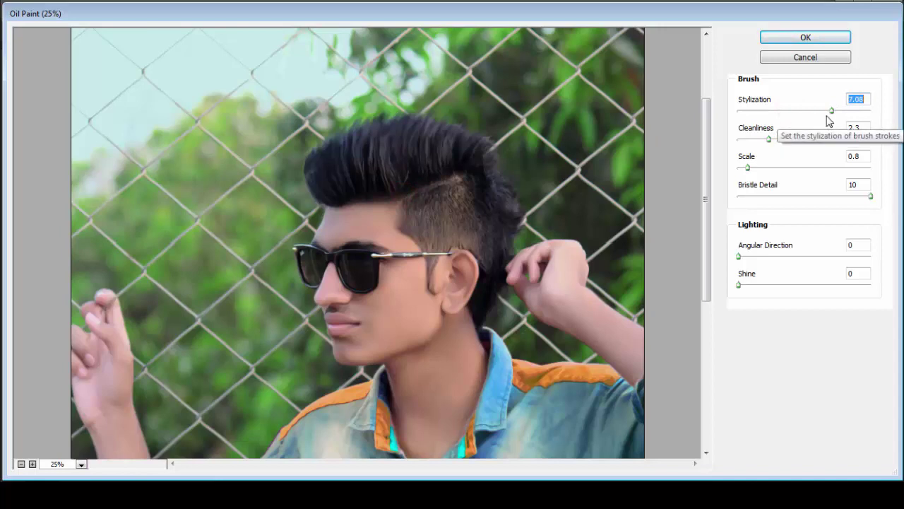
pyautogui.moveTo(832, 111); pyautogui.dragTo(815, 111)
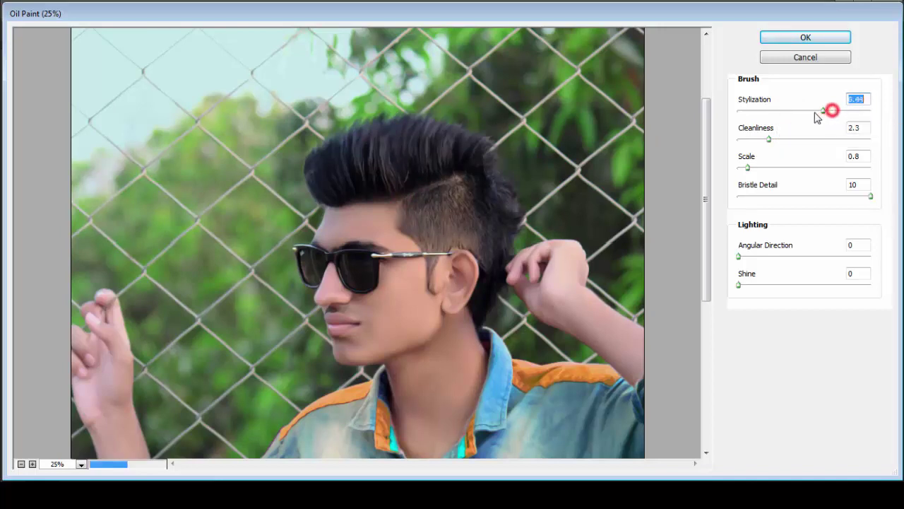
pyautogui.click(796, 38)
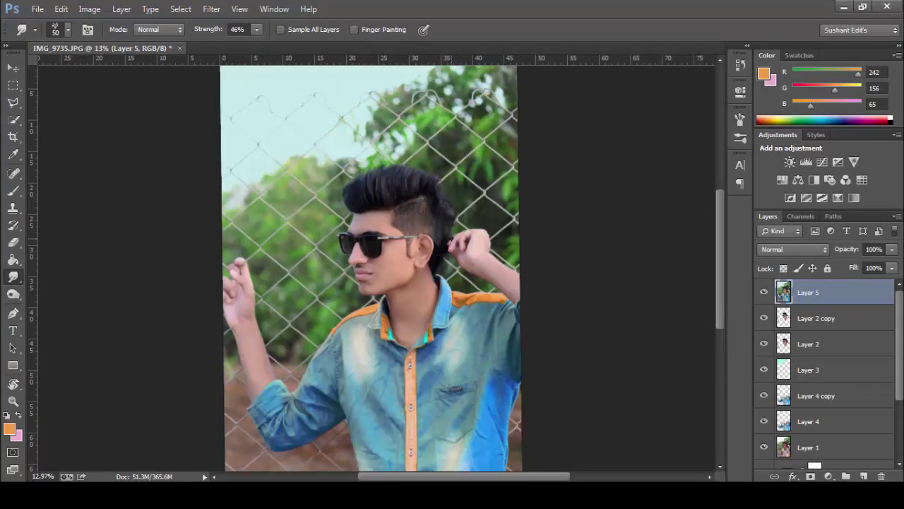
# Move the sun-flare light layer to the upper-left sky and commit it.
pyautogui.press('r')
pyautogui.click(385, 204)
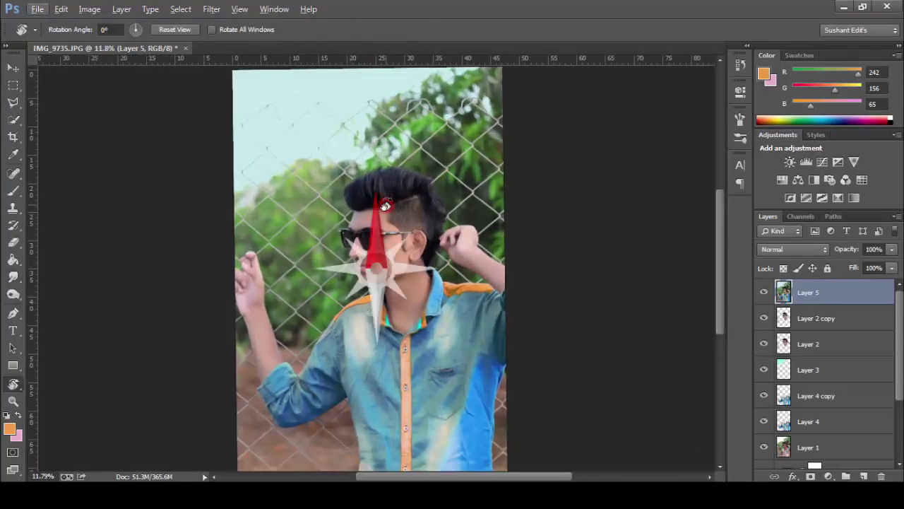
pyautogui.scroll(-1, 520, 198)
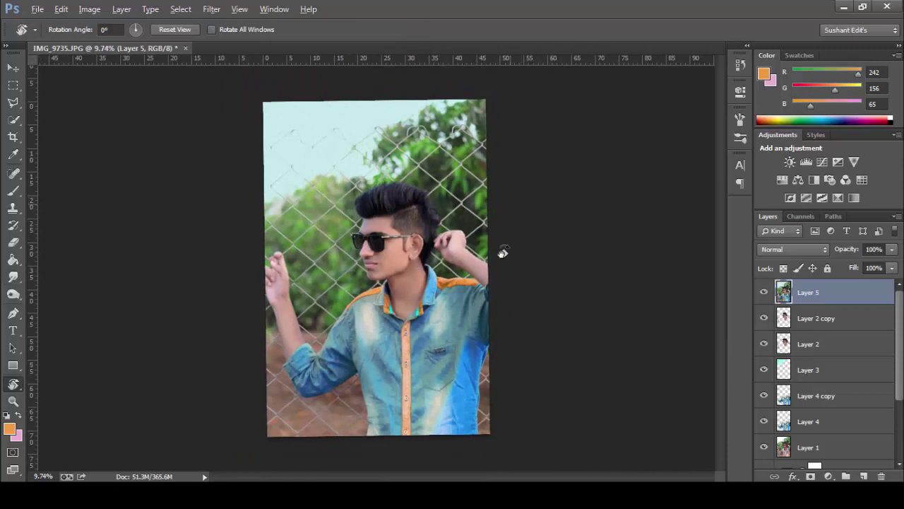
pyautogui.press('alt')
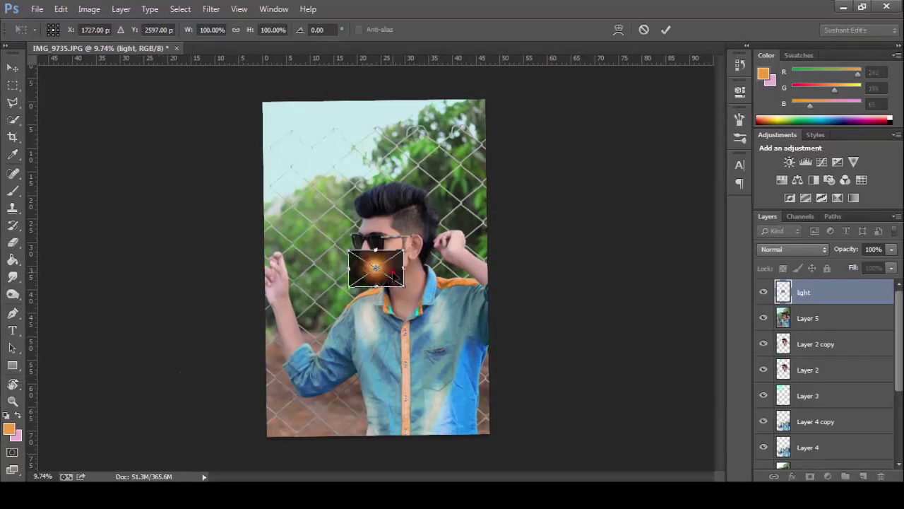
pyautogui.moveTo(394, 273)
pyautogui.mouseDown()
pyautogui.moveTo(317, 170)
pyautogui.moveTo(440, 263)
pyautogui.mouseUp()
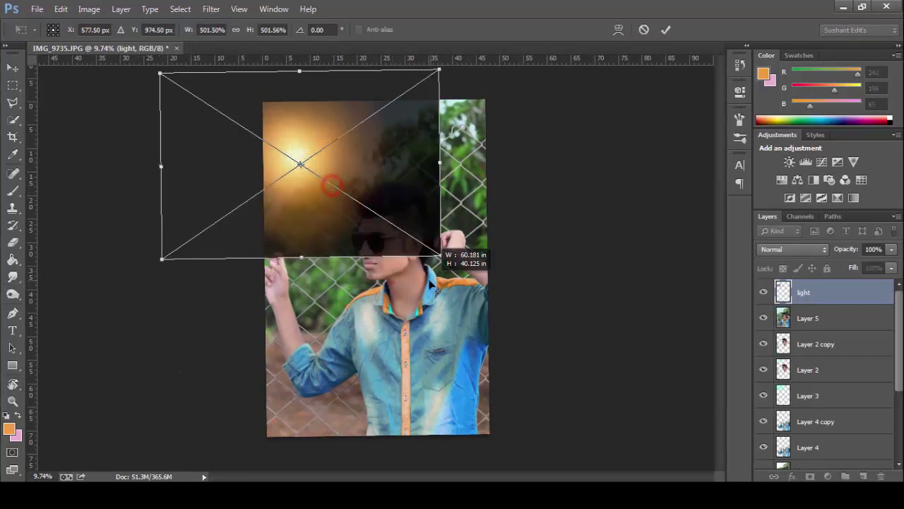
pyautogui.click(667, 29)
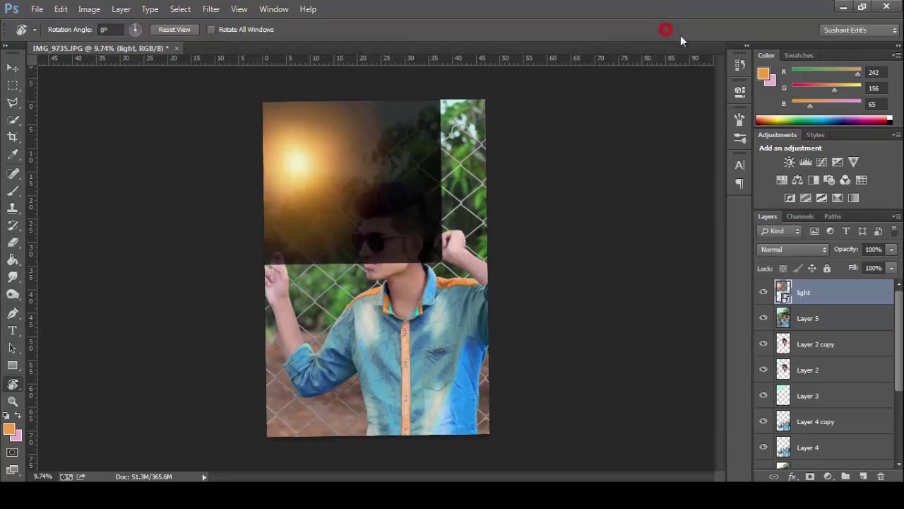
# Set the light layer to Screen blending and scale it over the photo's upper-left.
pyautogui.click(792, 250)
pyautogui.click(795, 113)
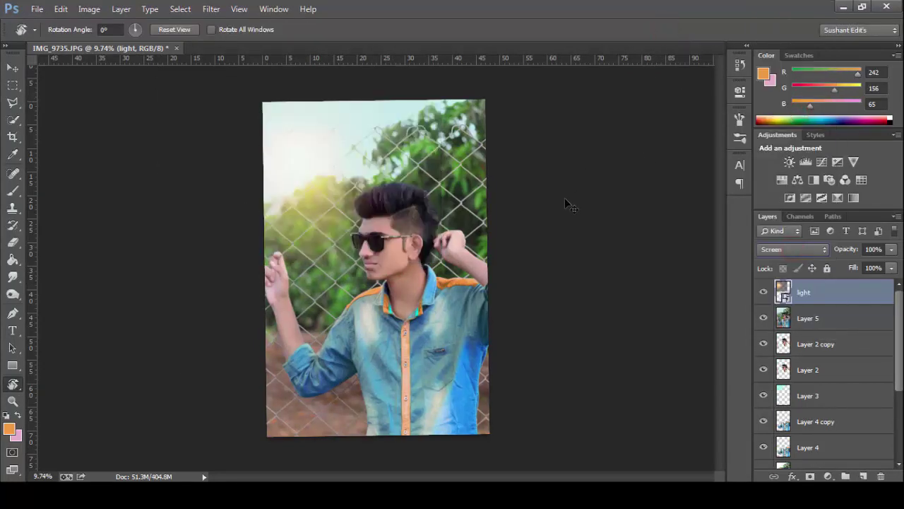
pyautogui.hotkey('ctrl', 't')
pyautogui.moveTo(440, 262); pyautogui.dragTo(484, 292)
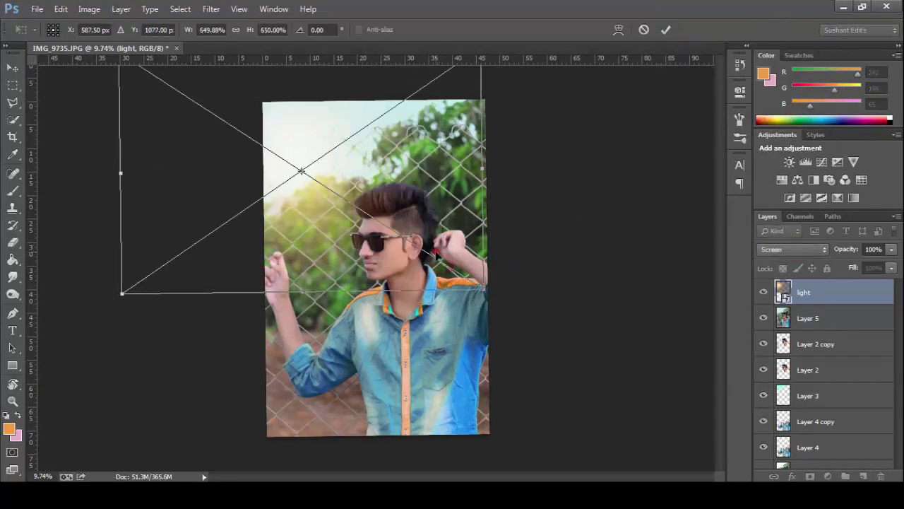
pyautogui.moveTo(436, 251); pyautogui.dragTo(432, 258)
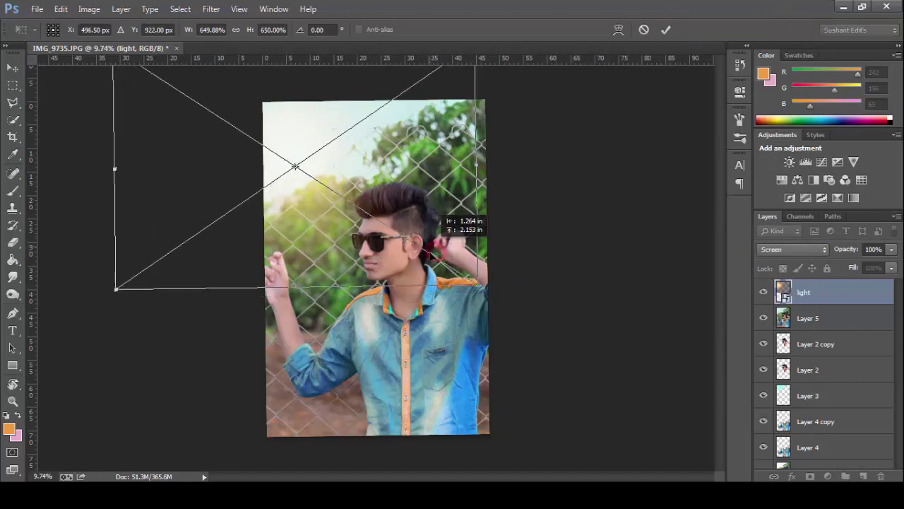
pyautogui.click(666, 30)
pyautogui.press('r')
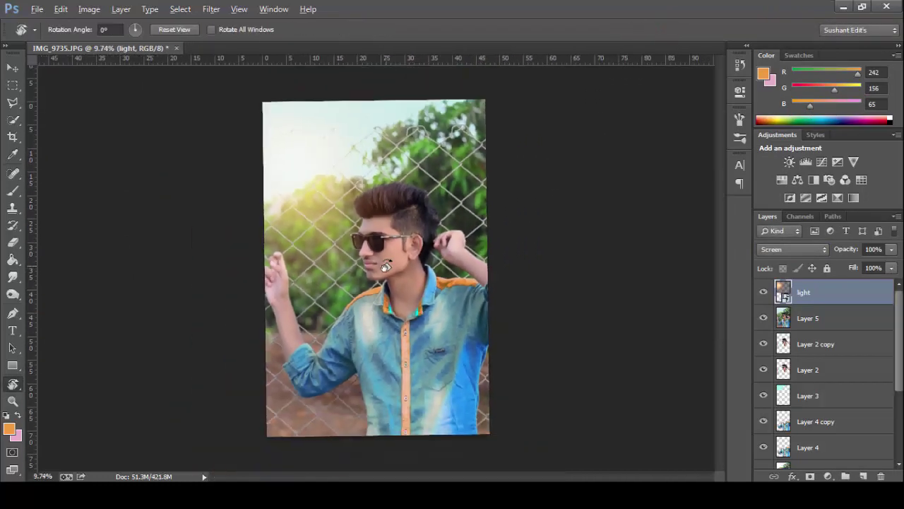
pyautogui.click(763, 291)
pyautogui.click(763, 292)
# Rasterize the light layer and rescale it slightly.
pyautogui.rightClick(850, 297)
pyautogui.click(719, 202)
pyautogui.hotkey('ctrl', 't')
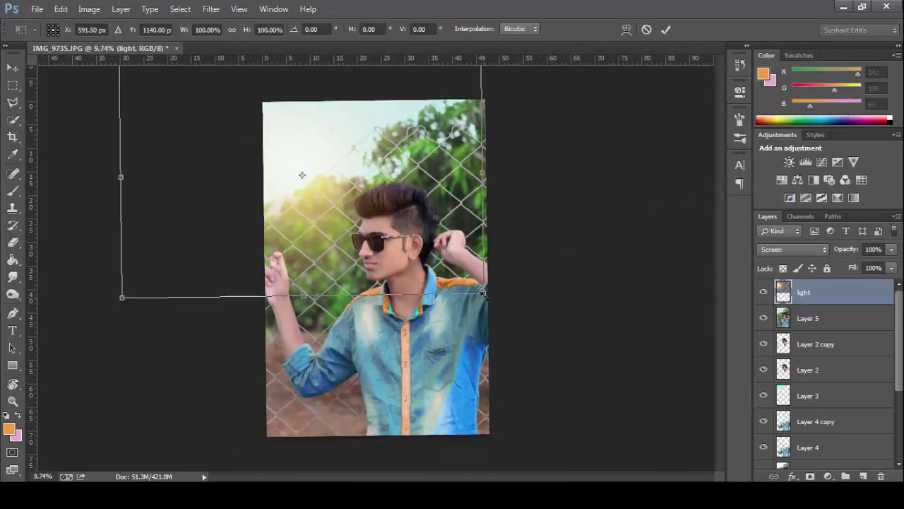
pyautogui.moveTo(486, 296)
pyautogui.mouseDown()
pyautogui.moveTo(532, 325)
pyautogui.moveTo(497, 304)
pyautogui.mouseUp()
pyautogui.moveTo(439, 225); pyautogui.dragTo(441, 223)
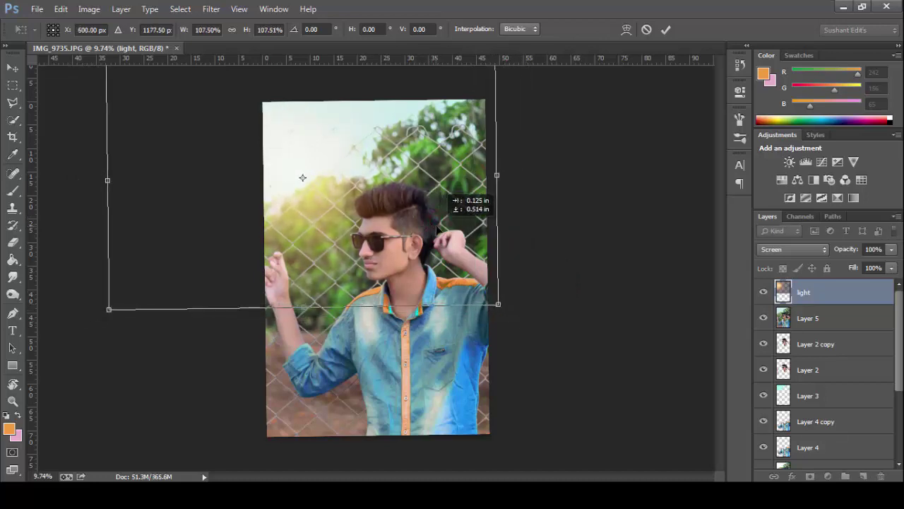
pyautogui.click(665, 30)
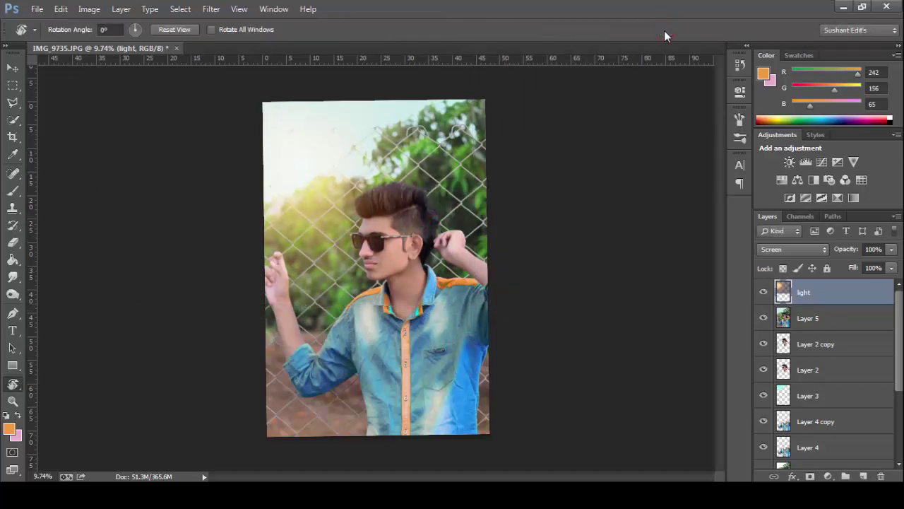
# Compare the light layer, stamp visible layers into Layer 6, and reset view rotation to 0°.
pyautogui.click(763, 293)
pyautogui.click(763, 294)
pyautogui.hotkey('ctrl', 'shift', 'alt', 'e')
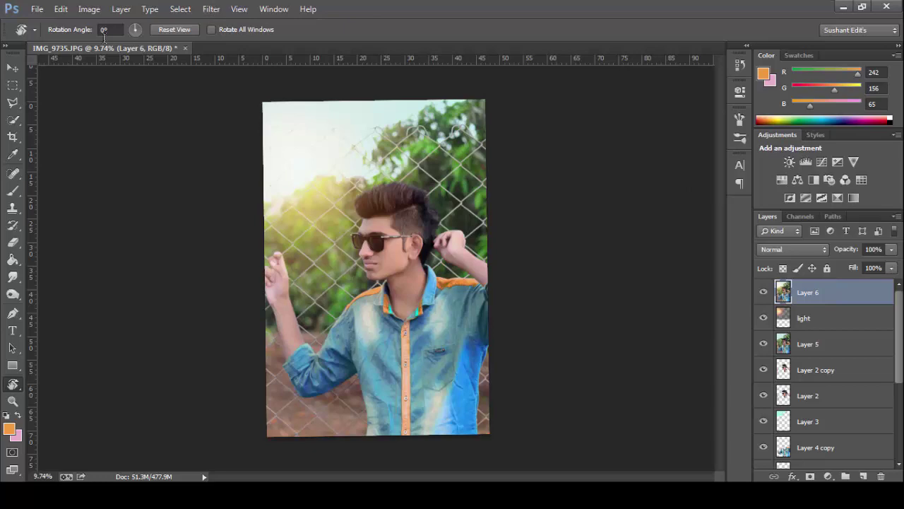
pyautogui.click(177, 29)
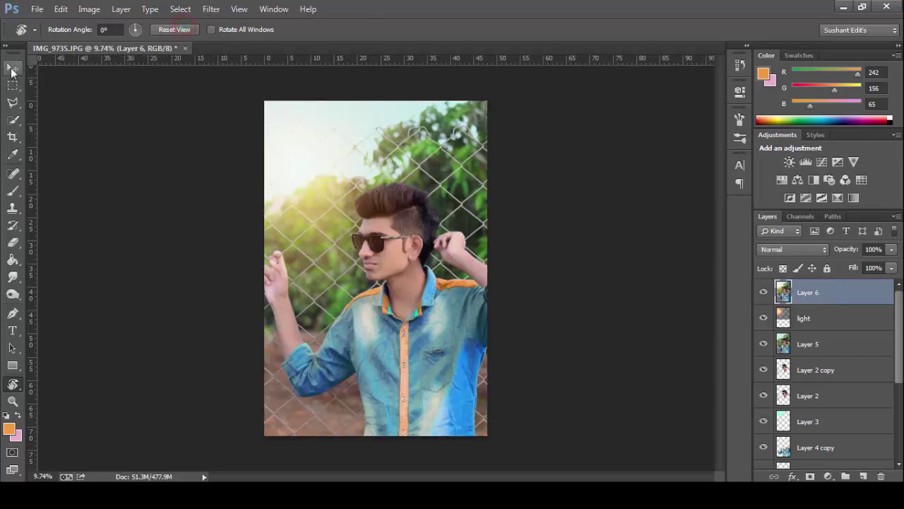
pyautogui.click(12, 68)
# In the Camera Raw Filter, set Temperature -5, Shadows +22 and Vibrance +28.
pyautogui.click(212, 8)
pyautogui.click(261, 85)
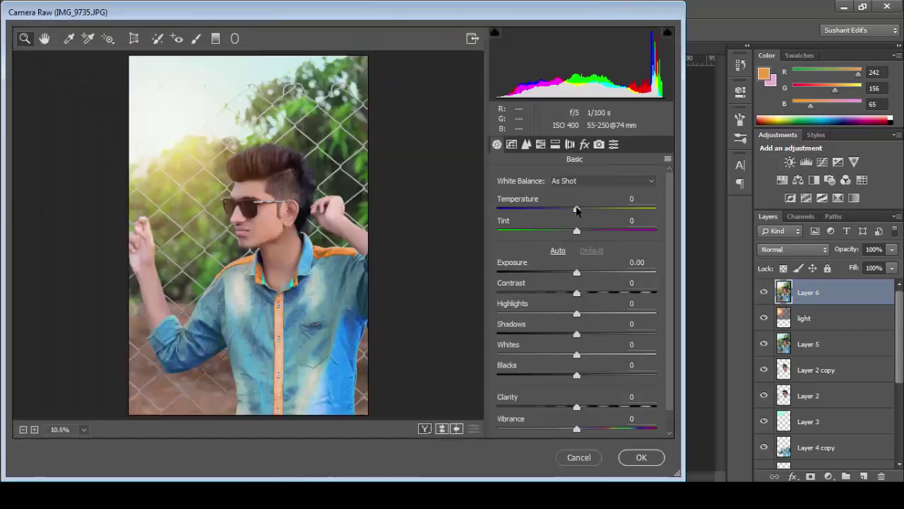
pyautogui.moveTo(576, 210); pyautogui.dragTo(572, 210)
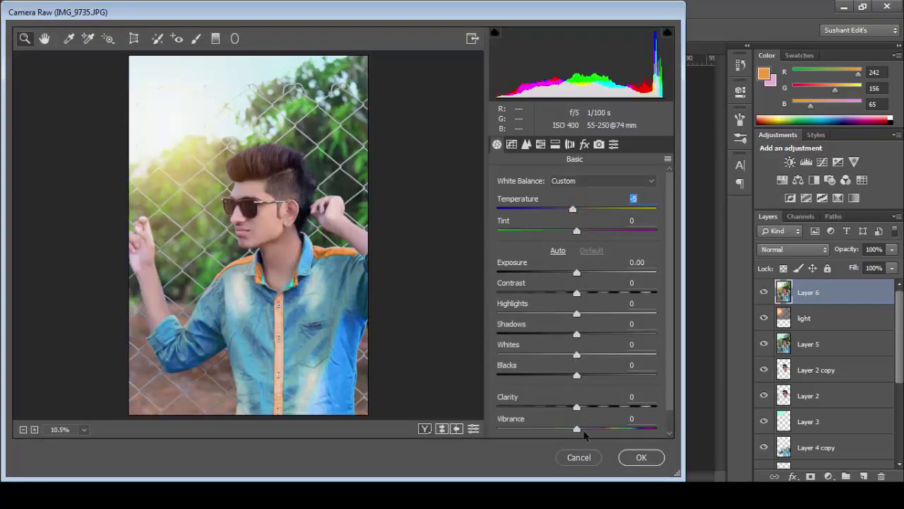
pyautogui.moveTo(576, 429); pyautogui.dragTo(597, 429)
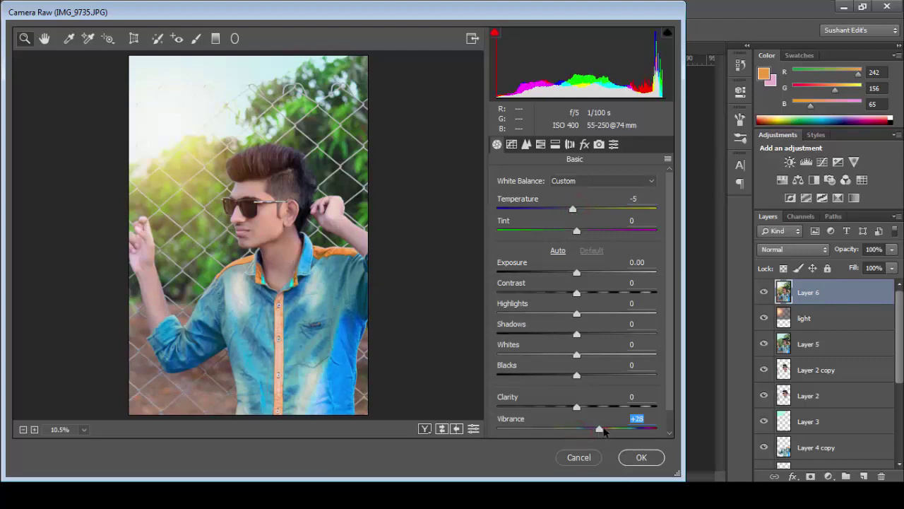
pyautogui.moveTo(576, 335); pyautogui.dragTo(597, 334)
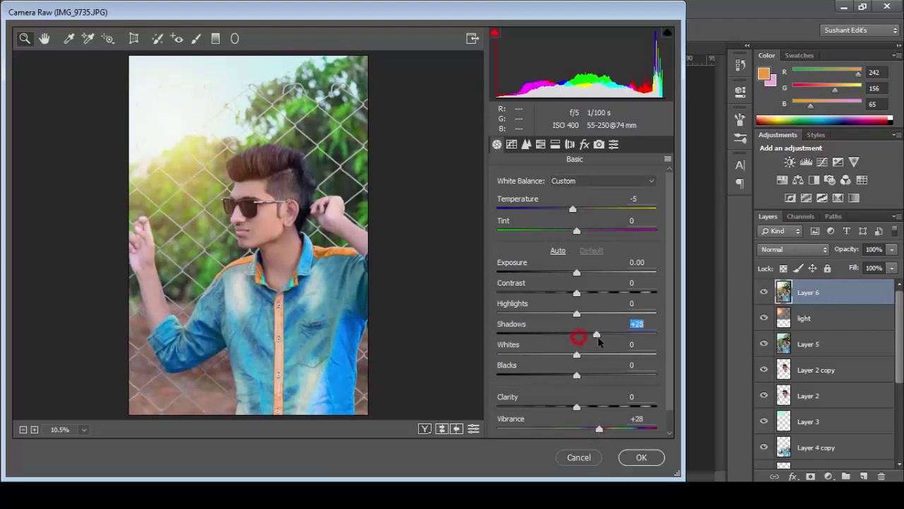
pyautogui.moveTo(576, 272); pyautogui.dragTo(569, 272)
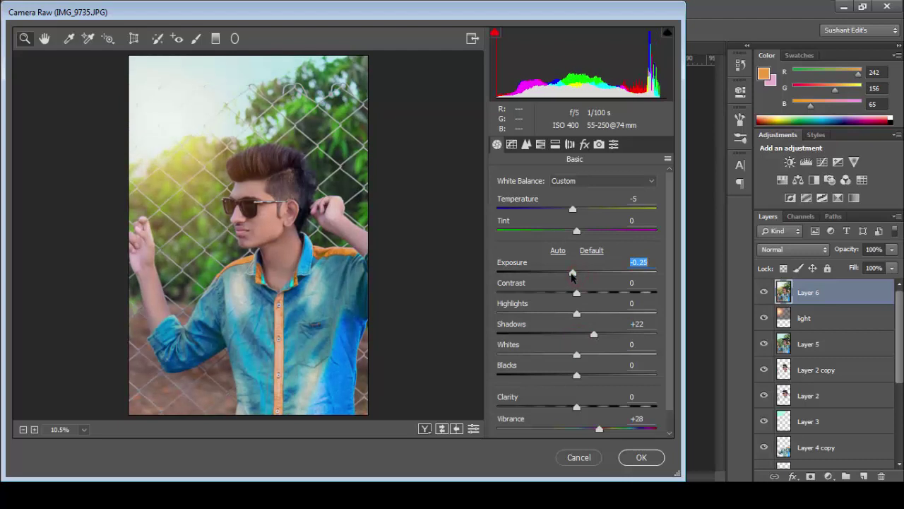
pyautogui.write('0')
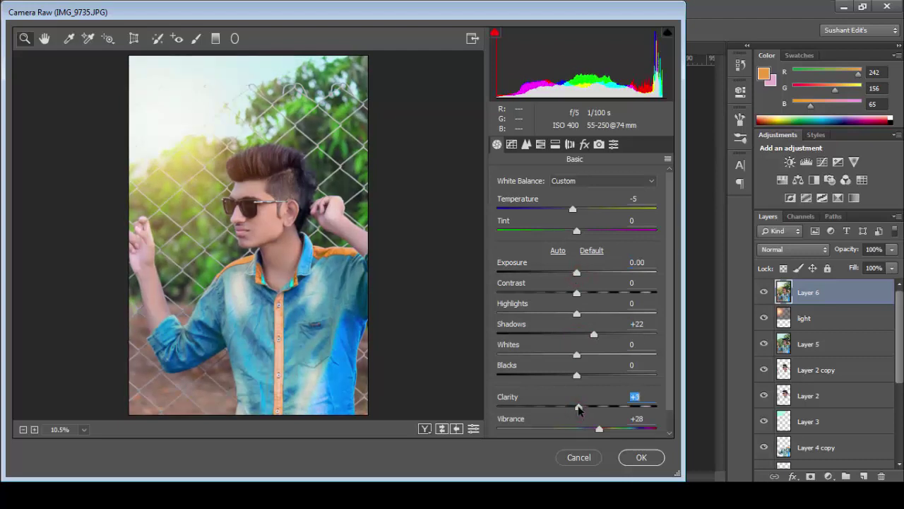
pyautogui.moveTo(581, 411); pyautogui.dragTo(552, 414)
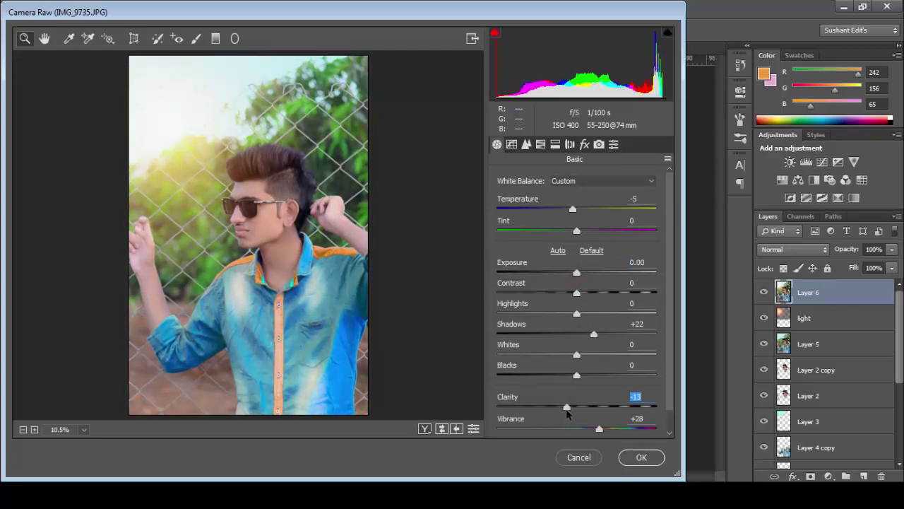
pyautogui.write('0')
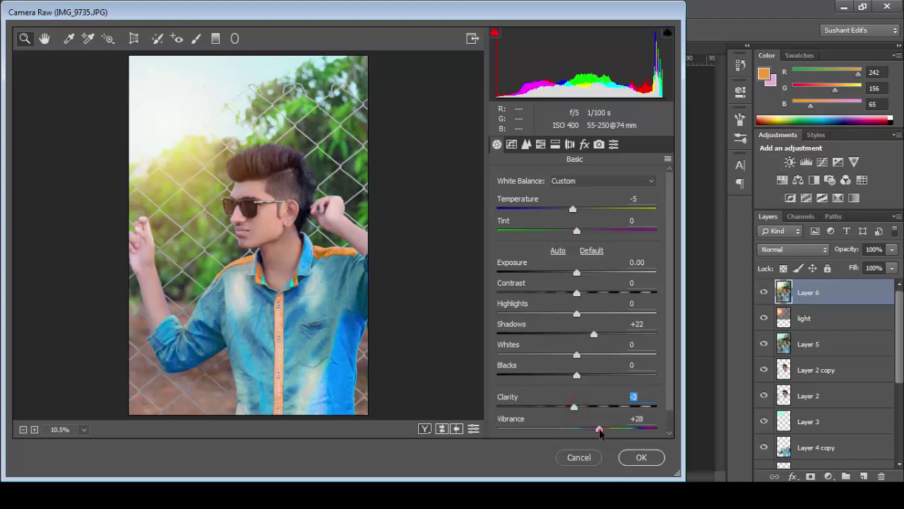
pyautogui.moveTo(599, 428); pyautogui.dragTo(607, 429)
# Set Tone Curve Highlights +14, lighten Oranges luminance, and shift Aquas hue to +57.
pyautogui.click(511, 144)
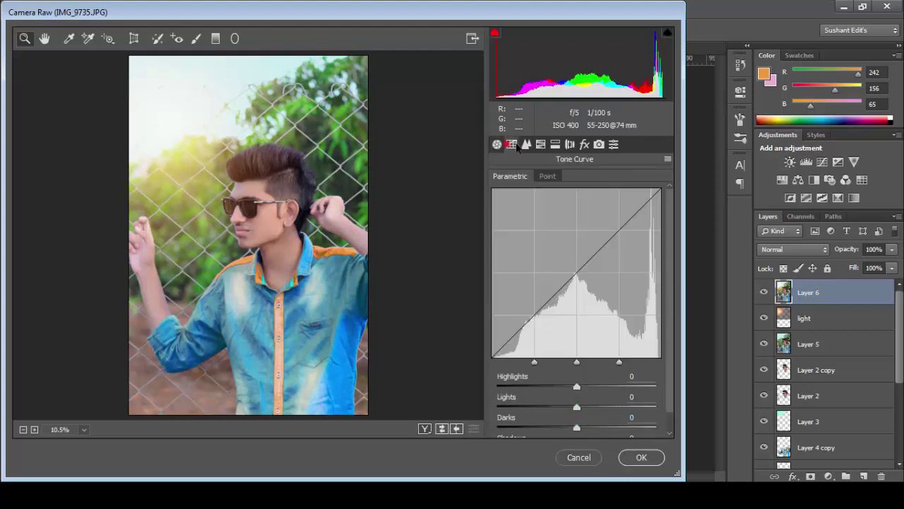
pyautogui.moveTo(577, 386); pyautogui.dragTo(587, 387)
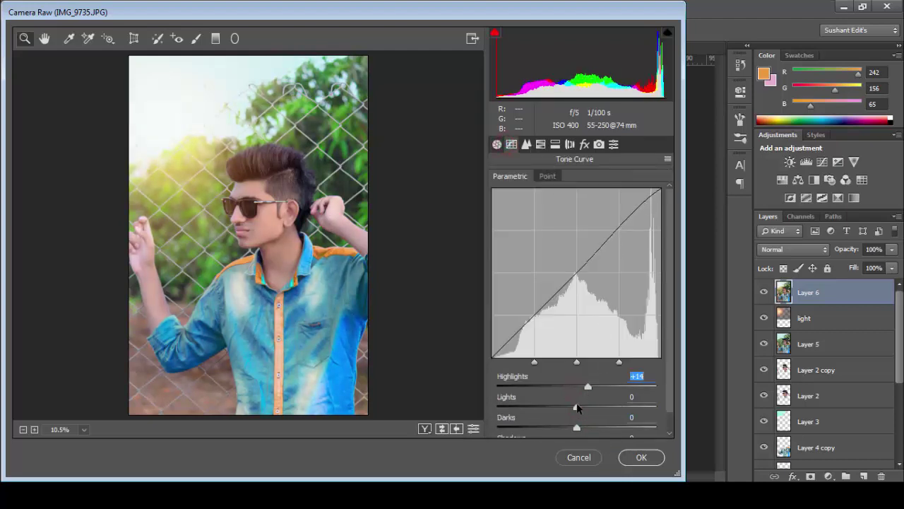
pyautogui.click(577, 407)
pyautogui.click(540, 144)
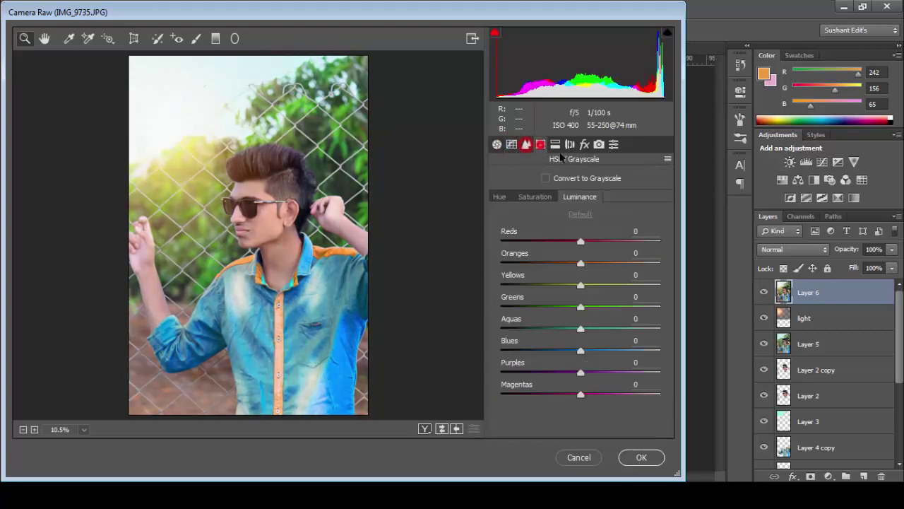
pyautogui.moveTo(581, 263); pyautogui.dragTo(588, 263)
pyautogui.click(499, 196)
pyautogui.moveTo(581, 329); pyautogui.dragTo(626, 327)
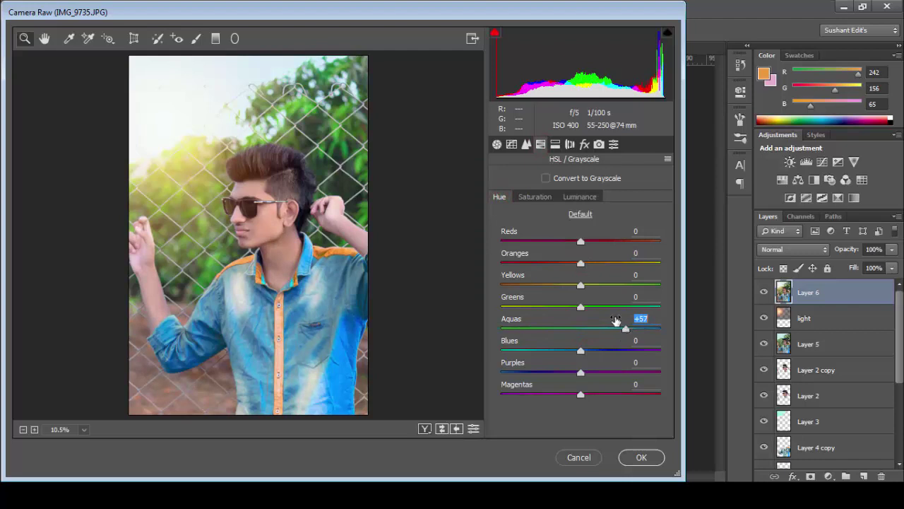
pyautogui.moveTo(581, 263); pyautogui.dragTo(638, 262)
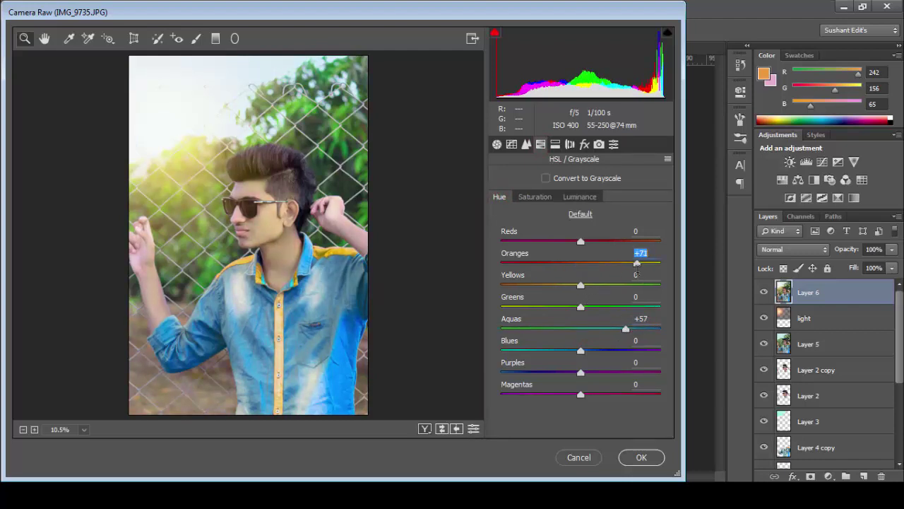
pyautogui.write('0')
# Add a -6 Highlight Priority vignette and keep Dehaze at 0.
pyautogui.click(585, 144)
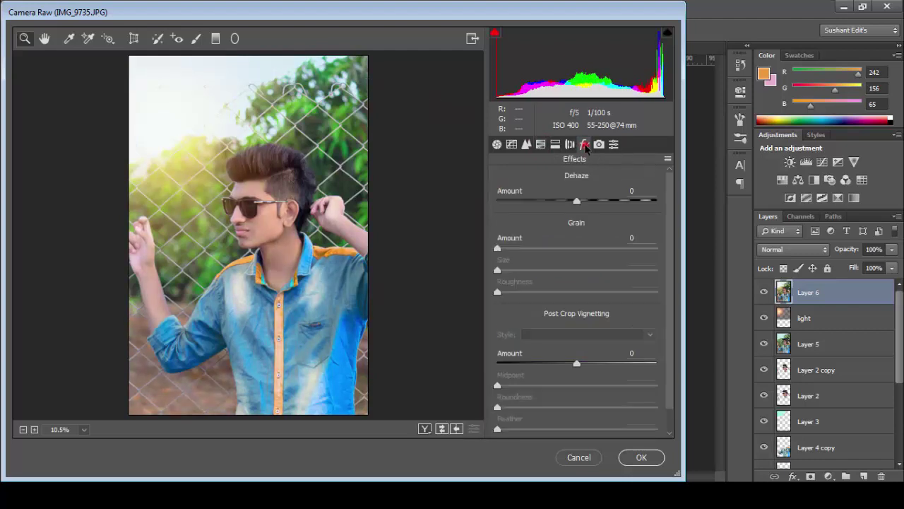
pyautogui.moveTo(577, 364)
pyautogui.mouseDown()
pyautogui.moveTo(557, 365)
pyautogui.moveTo(573, 365)
pyautogui.mouseUp()
pyautogui.write('0')
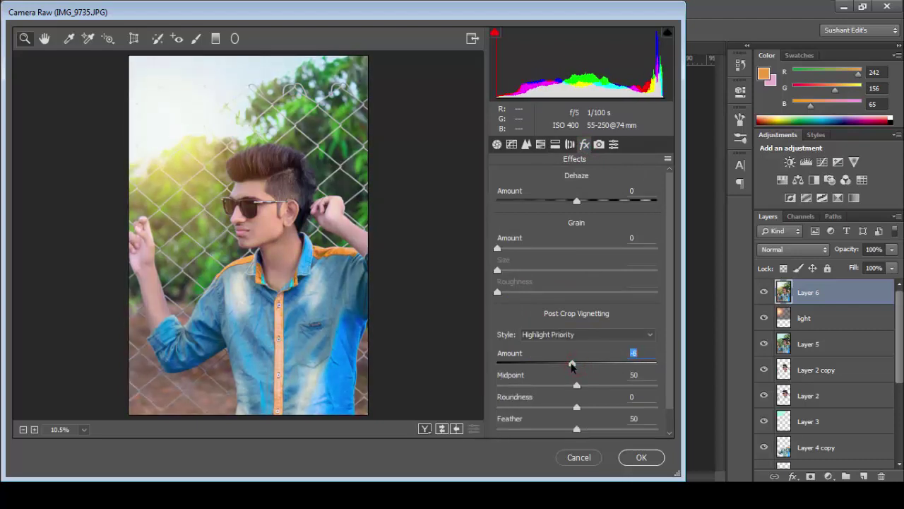
pyautogui.moveTo(578, 201); pyautogui.dragTo(564, 200)
pyautogui.doubleClick(564, 201)
# Darken the bottom-to-waist area with an Exposure -1.80 graduated filter and apply the grade.
pyautogui.click(216, 38)
pyautogui.moveTo(272, 416)
pyautogui.mouseDown()
pyautogui.moveTo(273, 335)
pyautogui.moveTo(283, 325)
pyautogui.mouseUp()
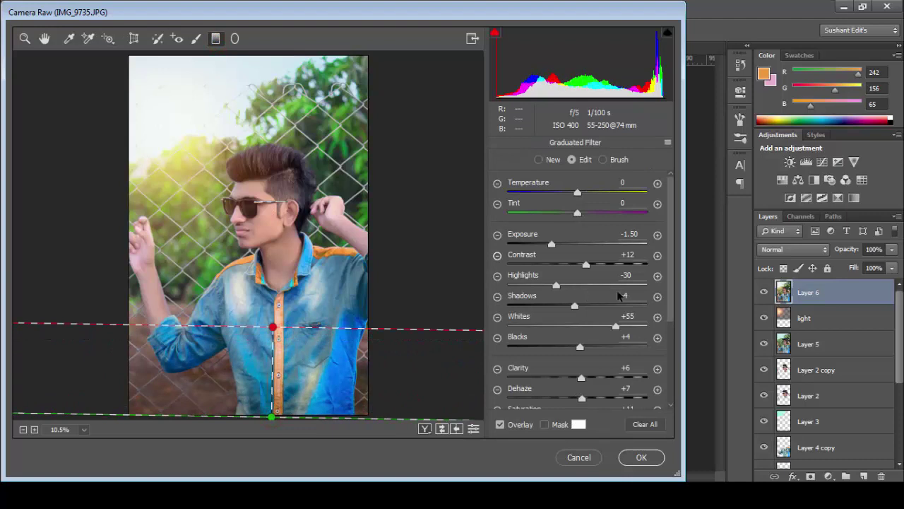
pyautogui.moveTo(552, 245); pyautogui.dragTo(546, 245)
pyautogui.moveTo(301, 326); pyautogui.dragTo(301, 320)
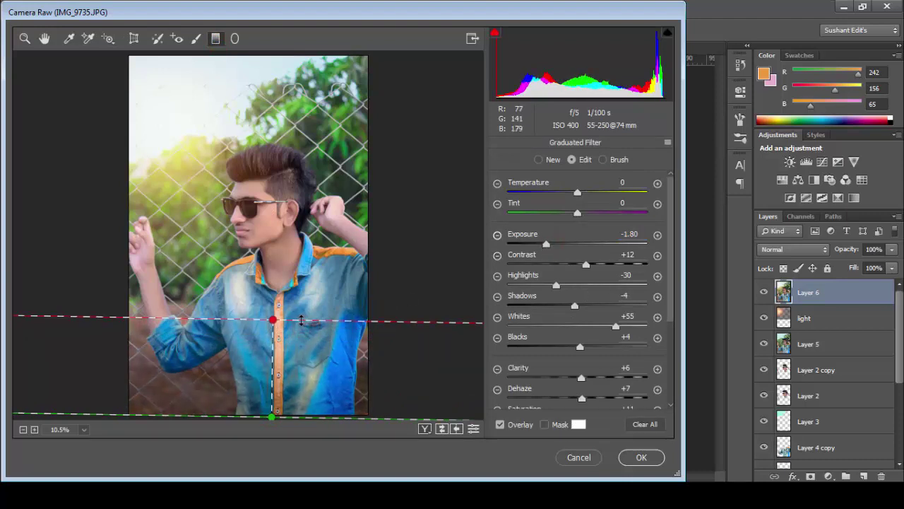
pyautogui.click(640, 457)
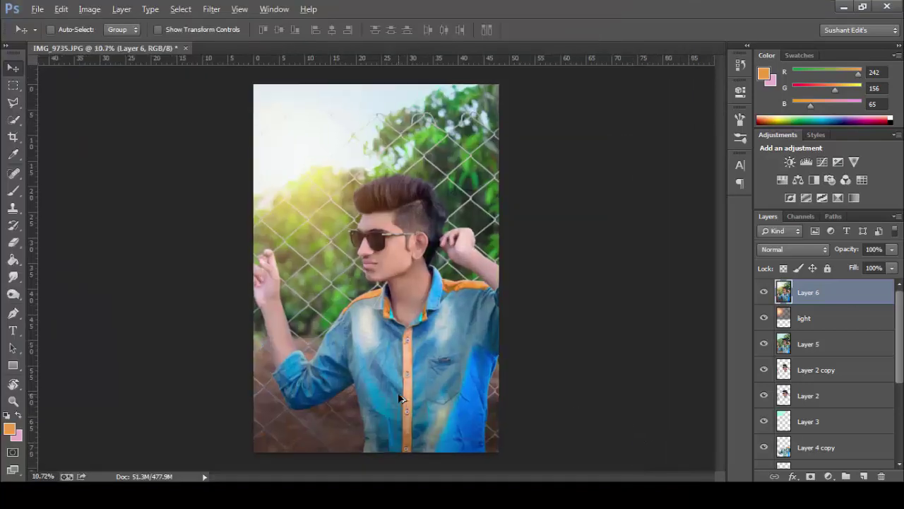
# Review the finished graded portrait once Camera Raw has applied.
pyautogui.scroll(2, 400, 399)
pyautogui.scroll(-2, 400, 399)
pyautogui.press('alt')
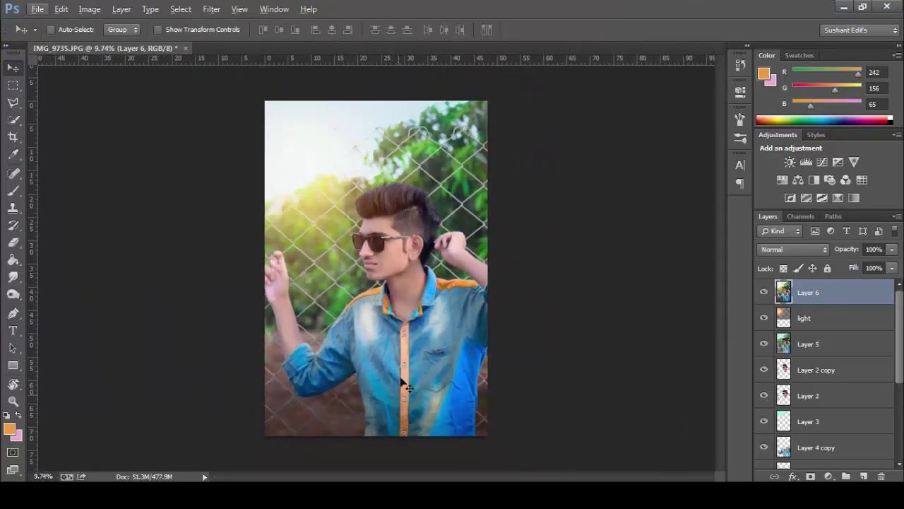